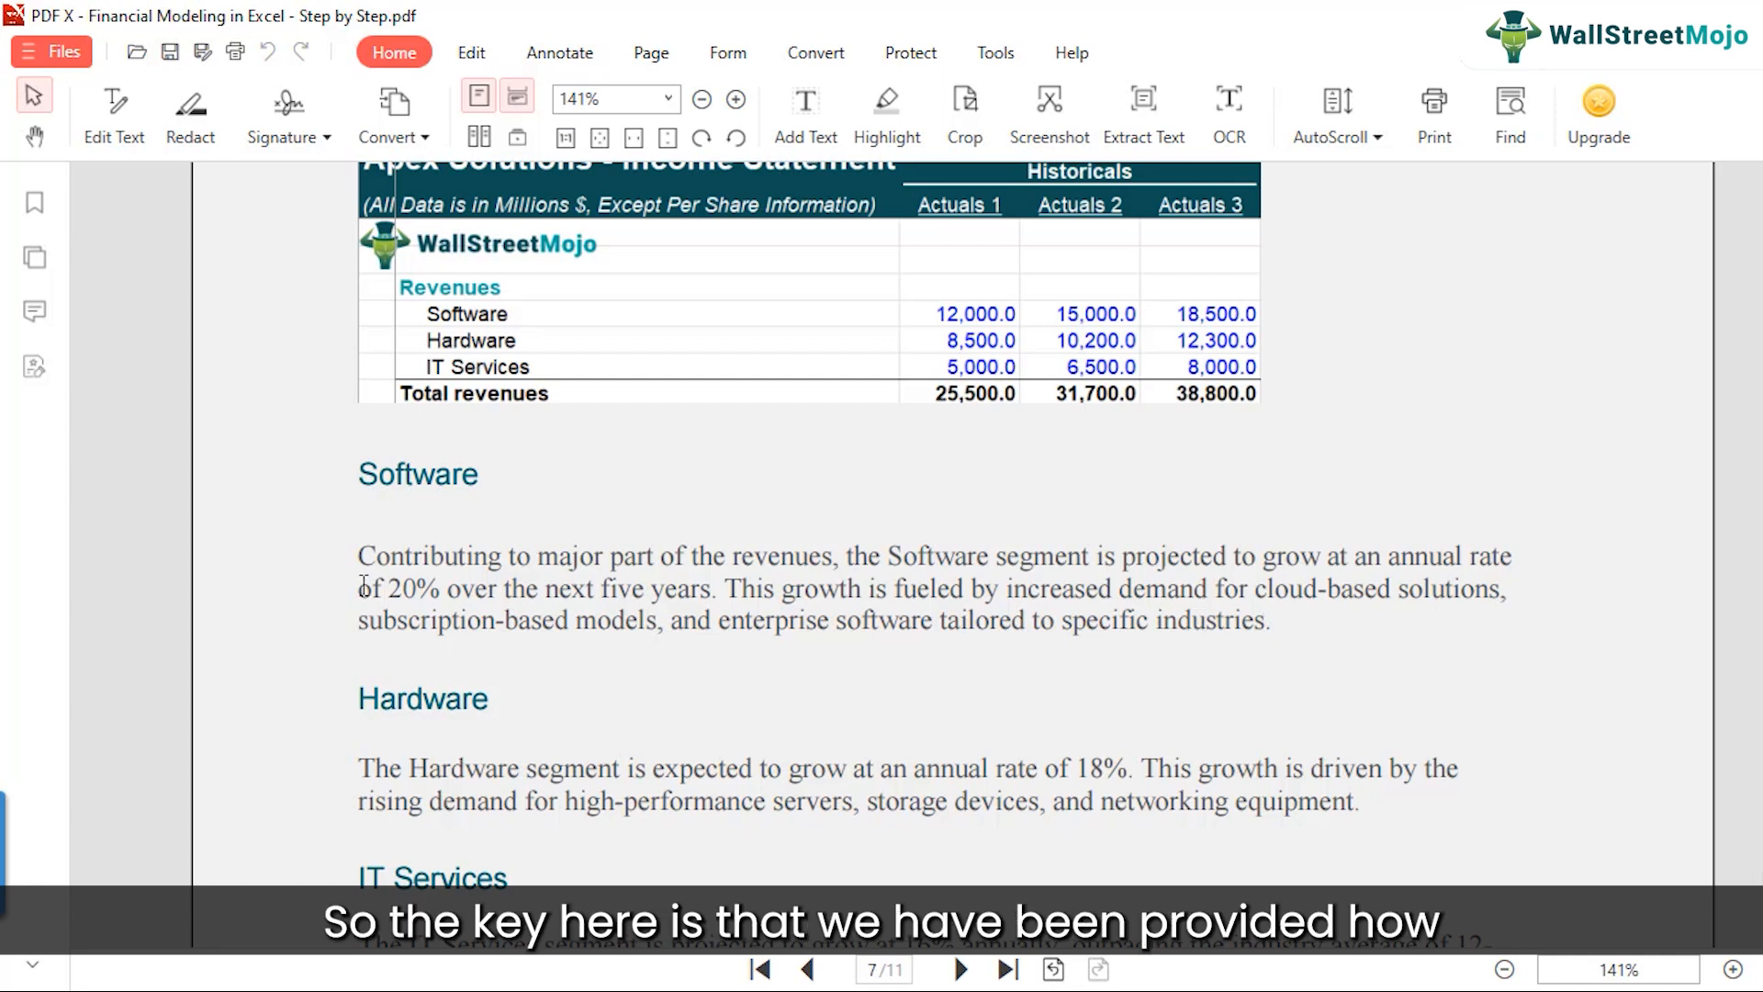
# - Highlight the 20% Software growth rate and the 18% Hardware growth rate in yellow in the case study
pyautogui.moveTo(390, 590); pyautogui.dragTo(442, 595)
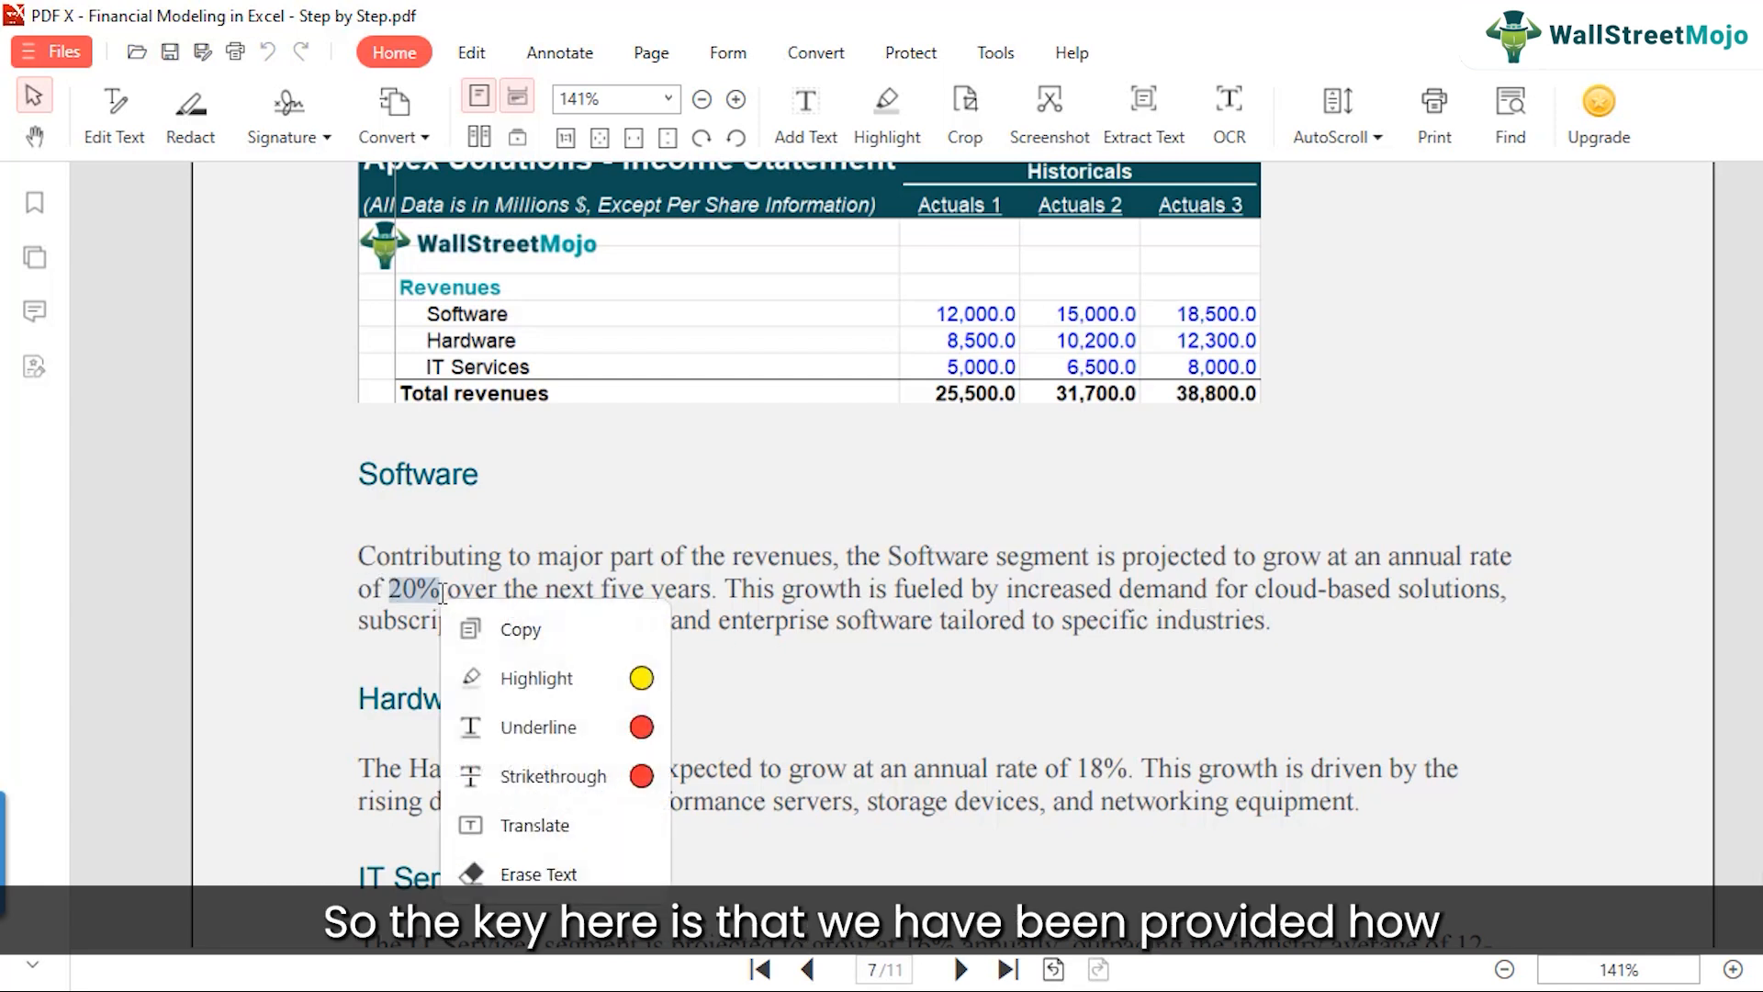
pyautogui.click(604, 676)
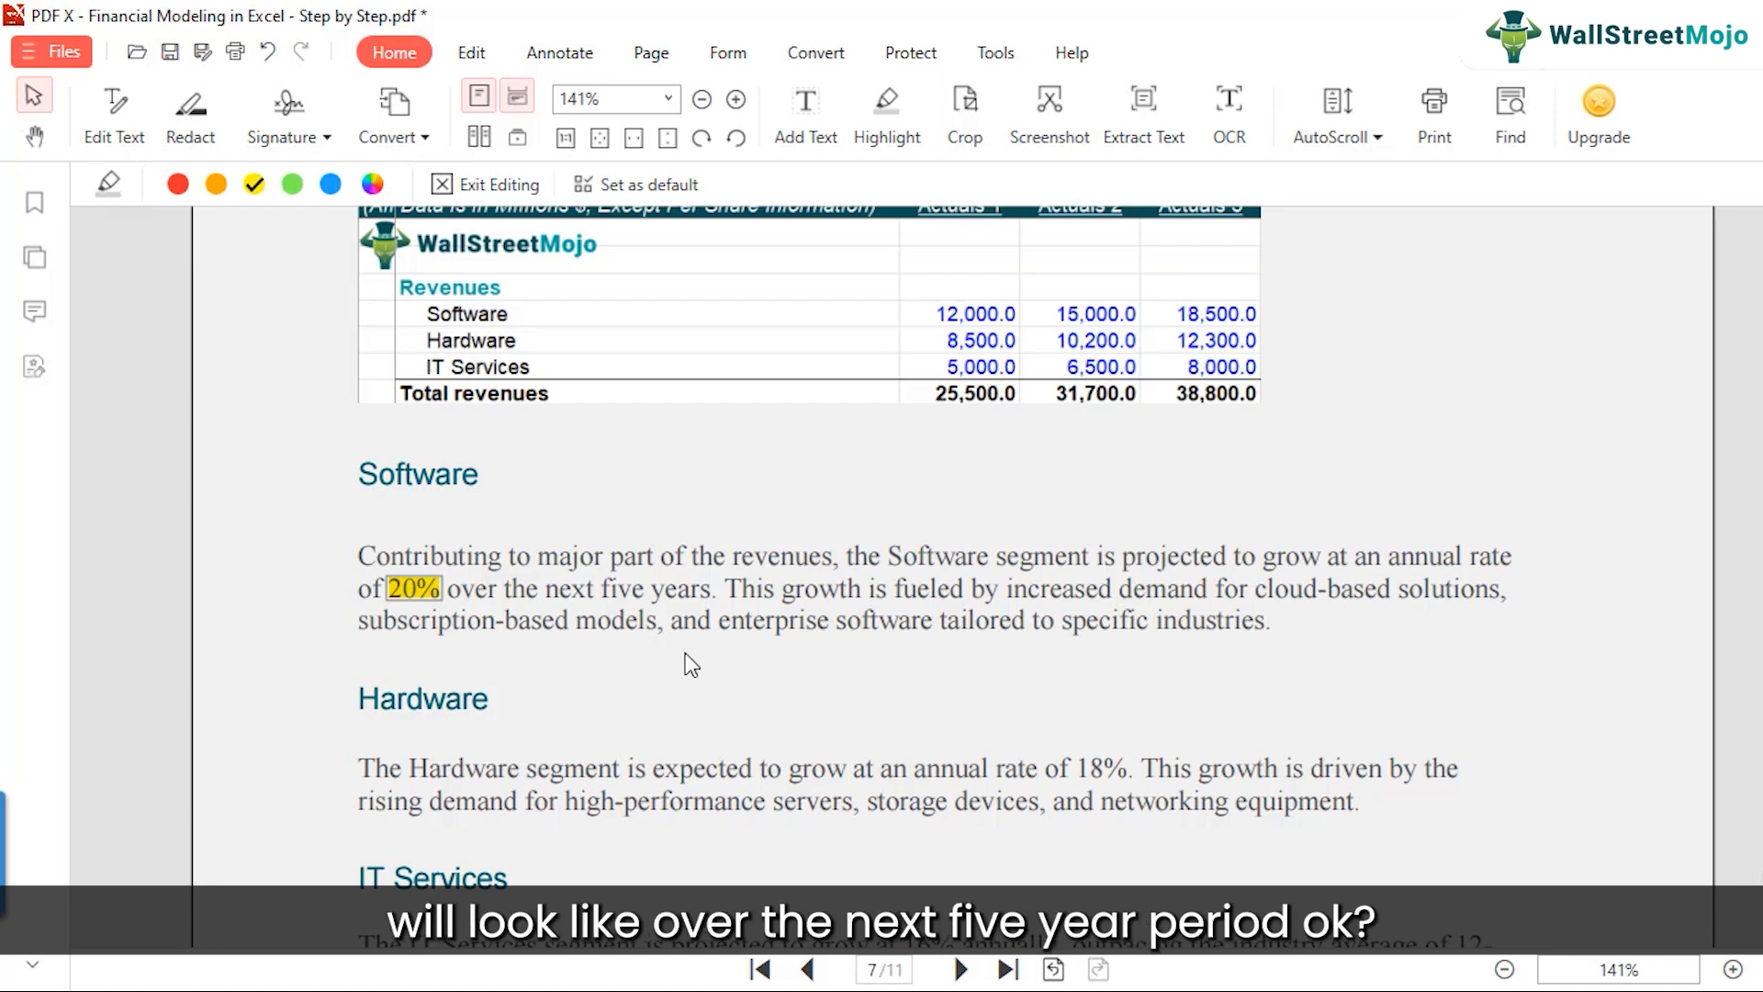
pyautogui.click(444, 648)
pyautogui.scroll(-2, 444, 648)
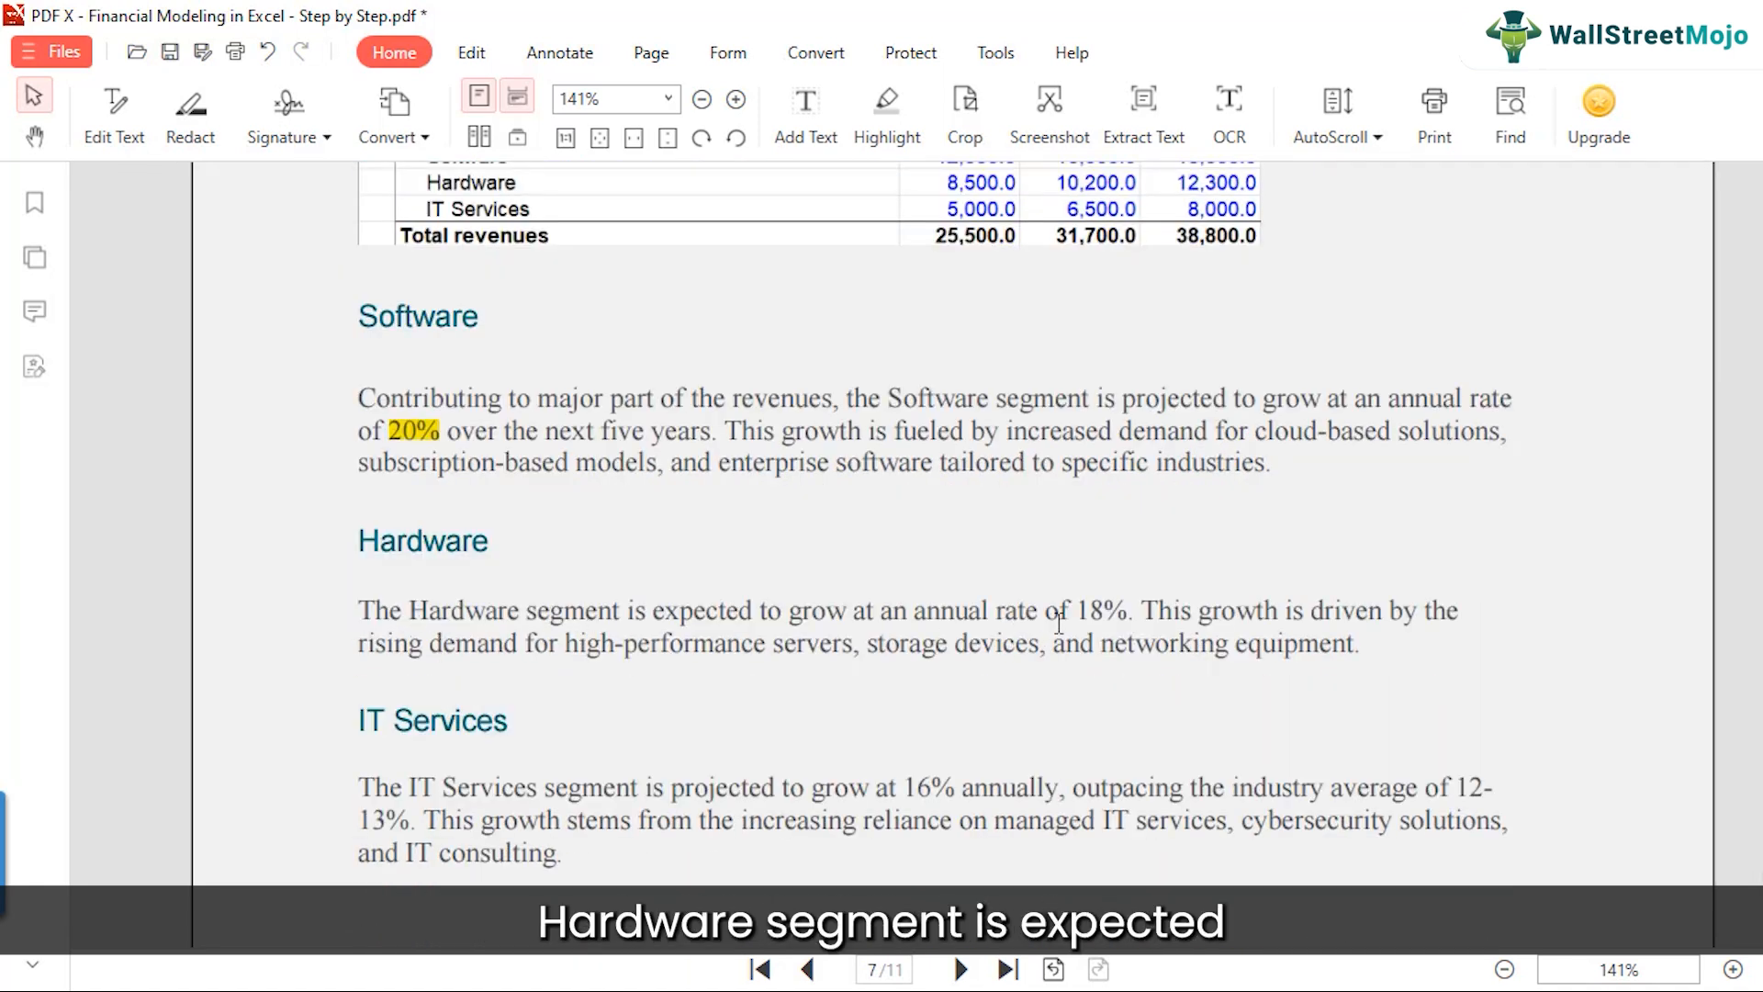
pyautogui.moveTo(1077, 612); pyautogui.dragTo(1127, 613)
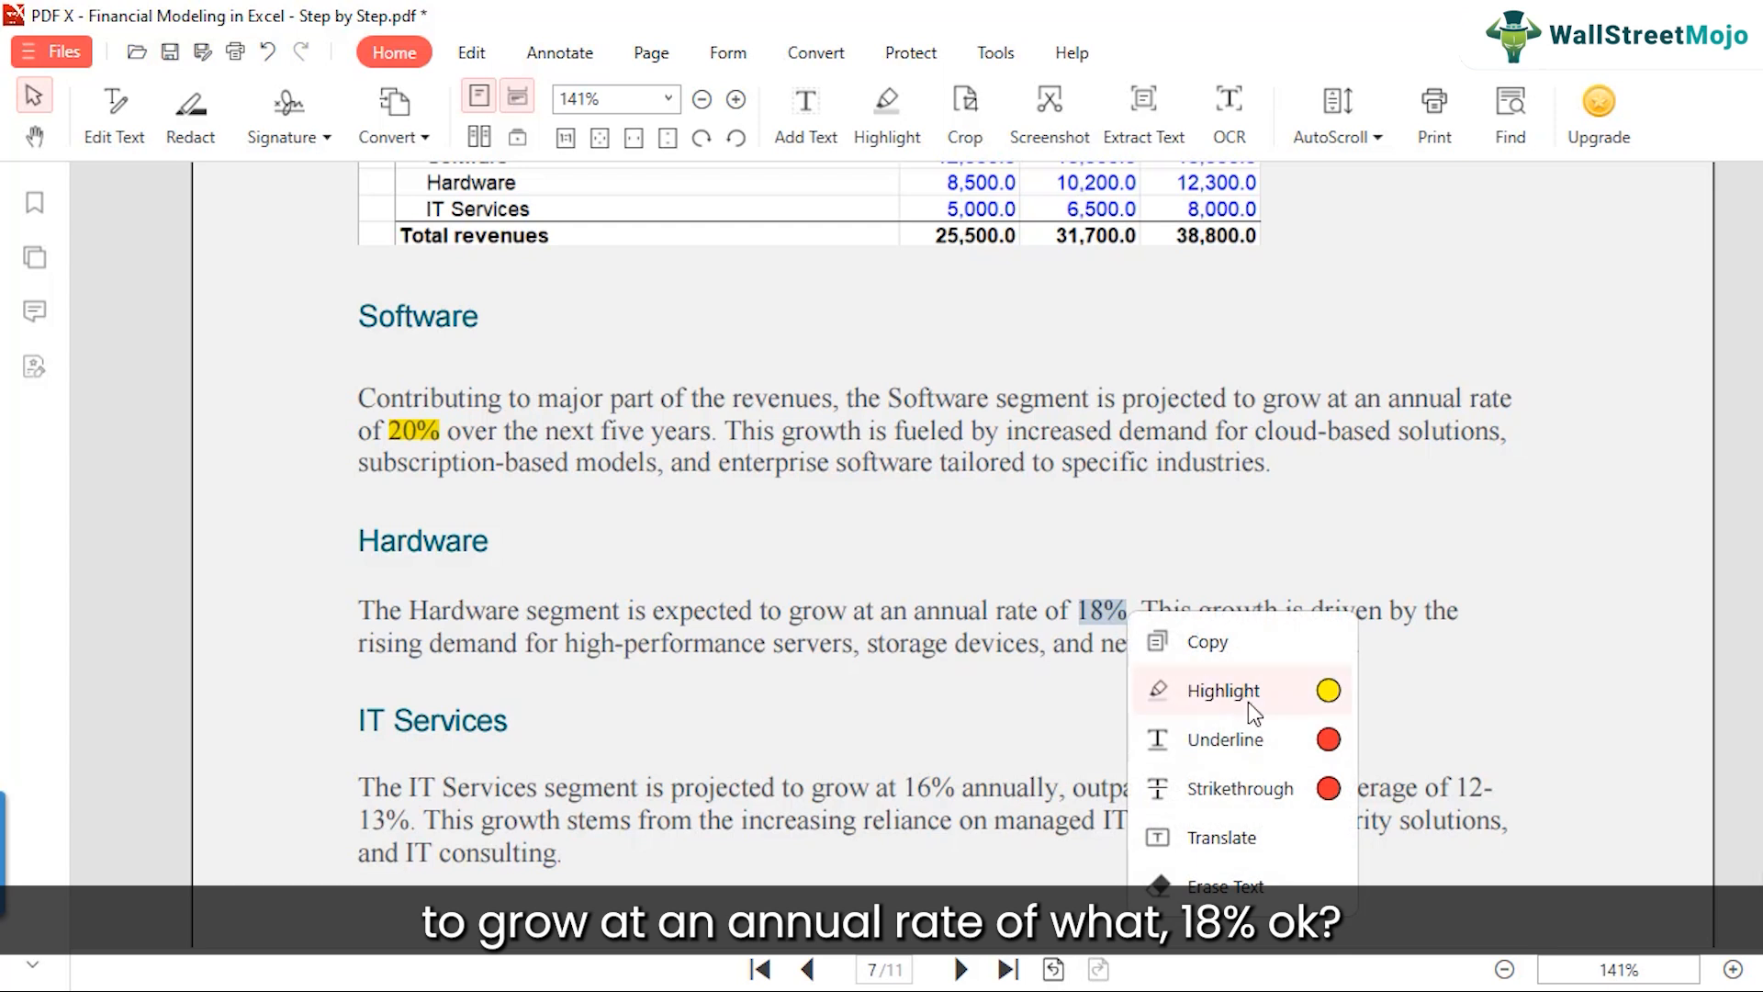
pyautogui.click(1248, 699)
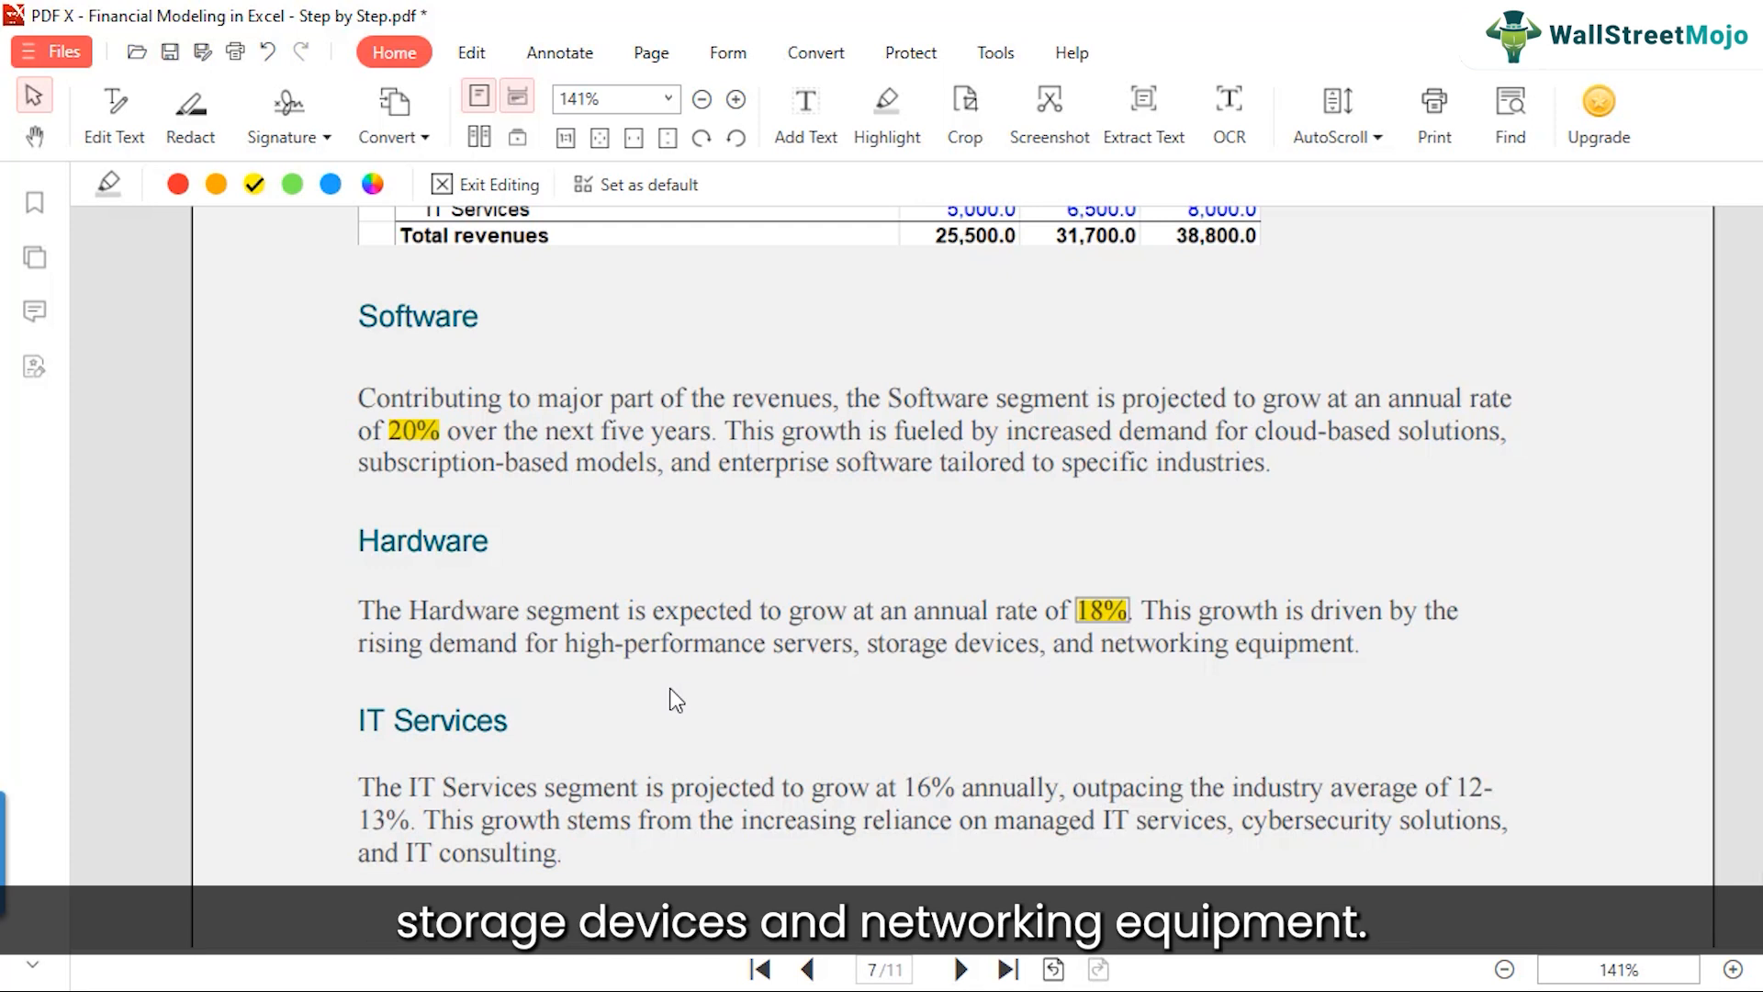
# - Highlight "16% annually" in the IT Services paragraph in yellow and review the segment revenue table and projections
pyautogui.scroll(-1, 673, 699)
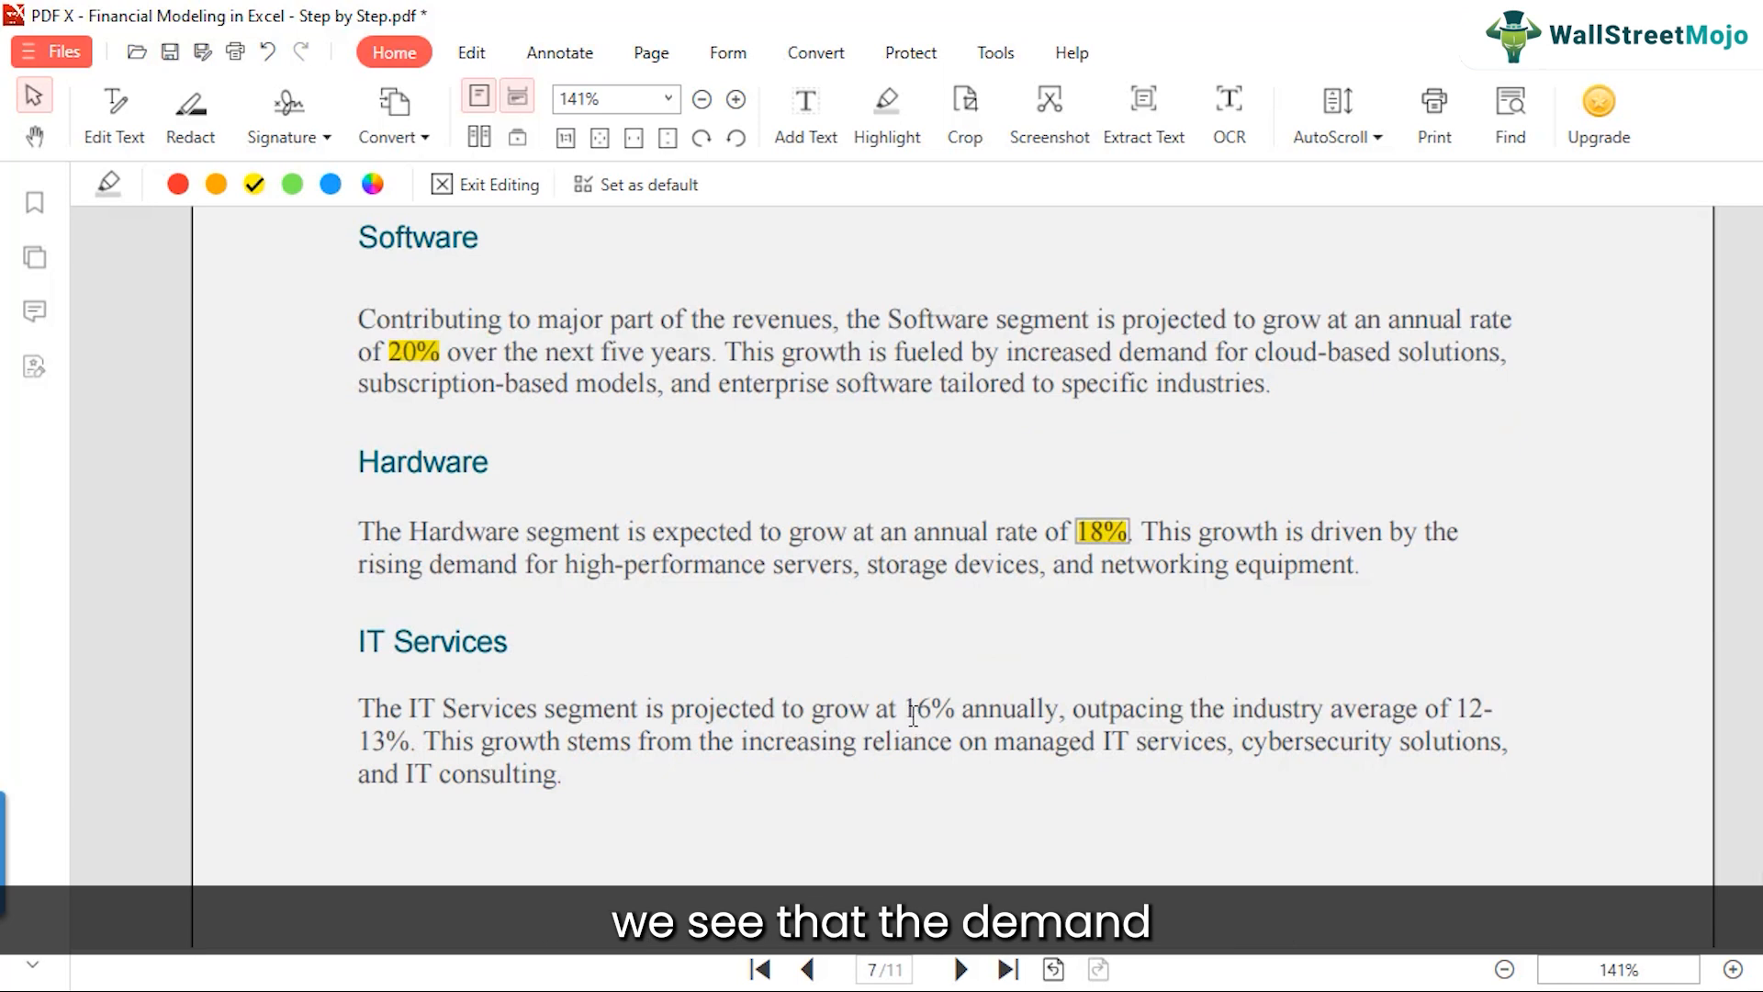
pyautogui.moveTo(906, 707); pyautogui.dragTo(1063, 712)
pyautogui.click(1174, 767)
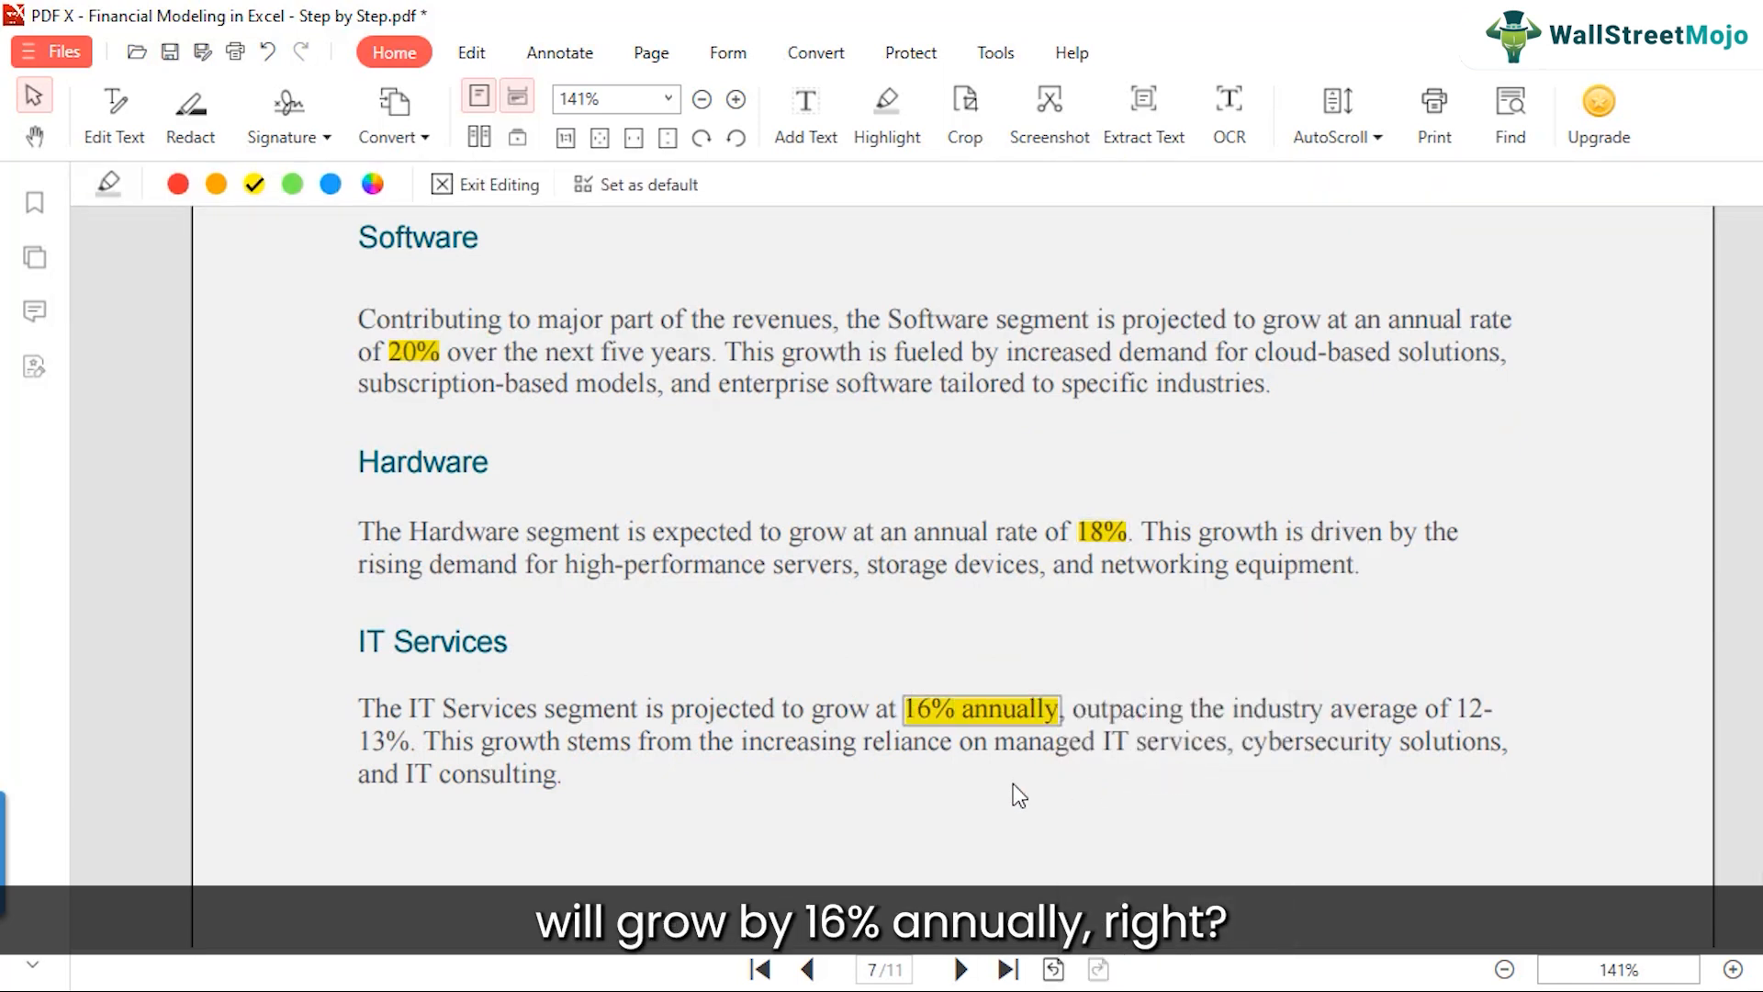
pyautogui.scroll(-1, 734, 769)
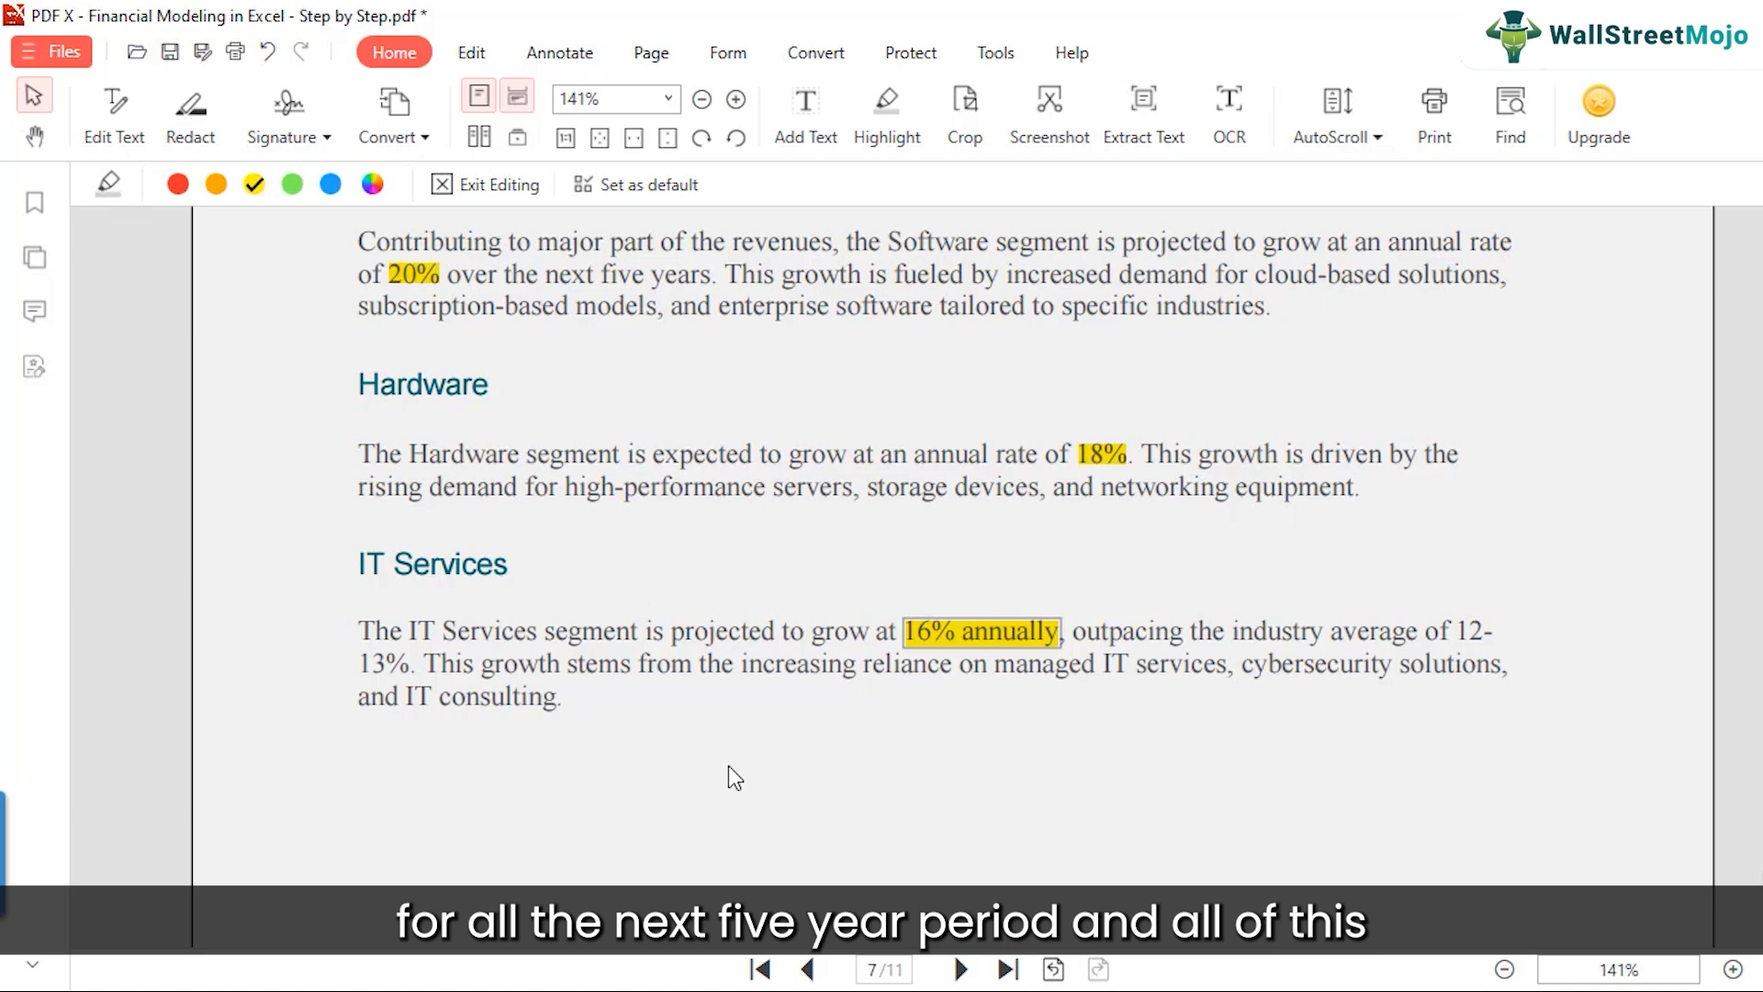
pyautogui.scroll(8, 730, 767)
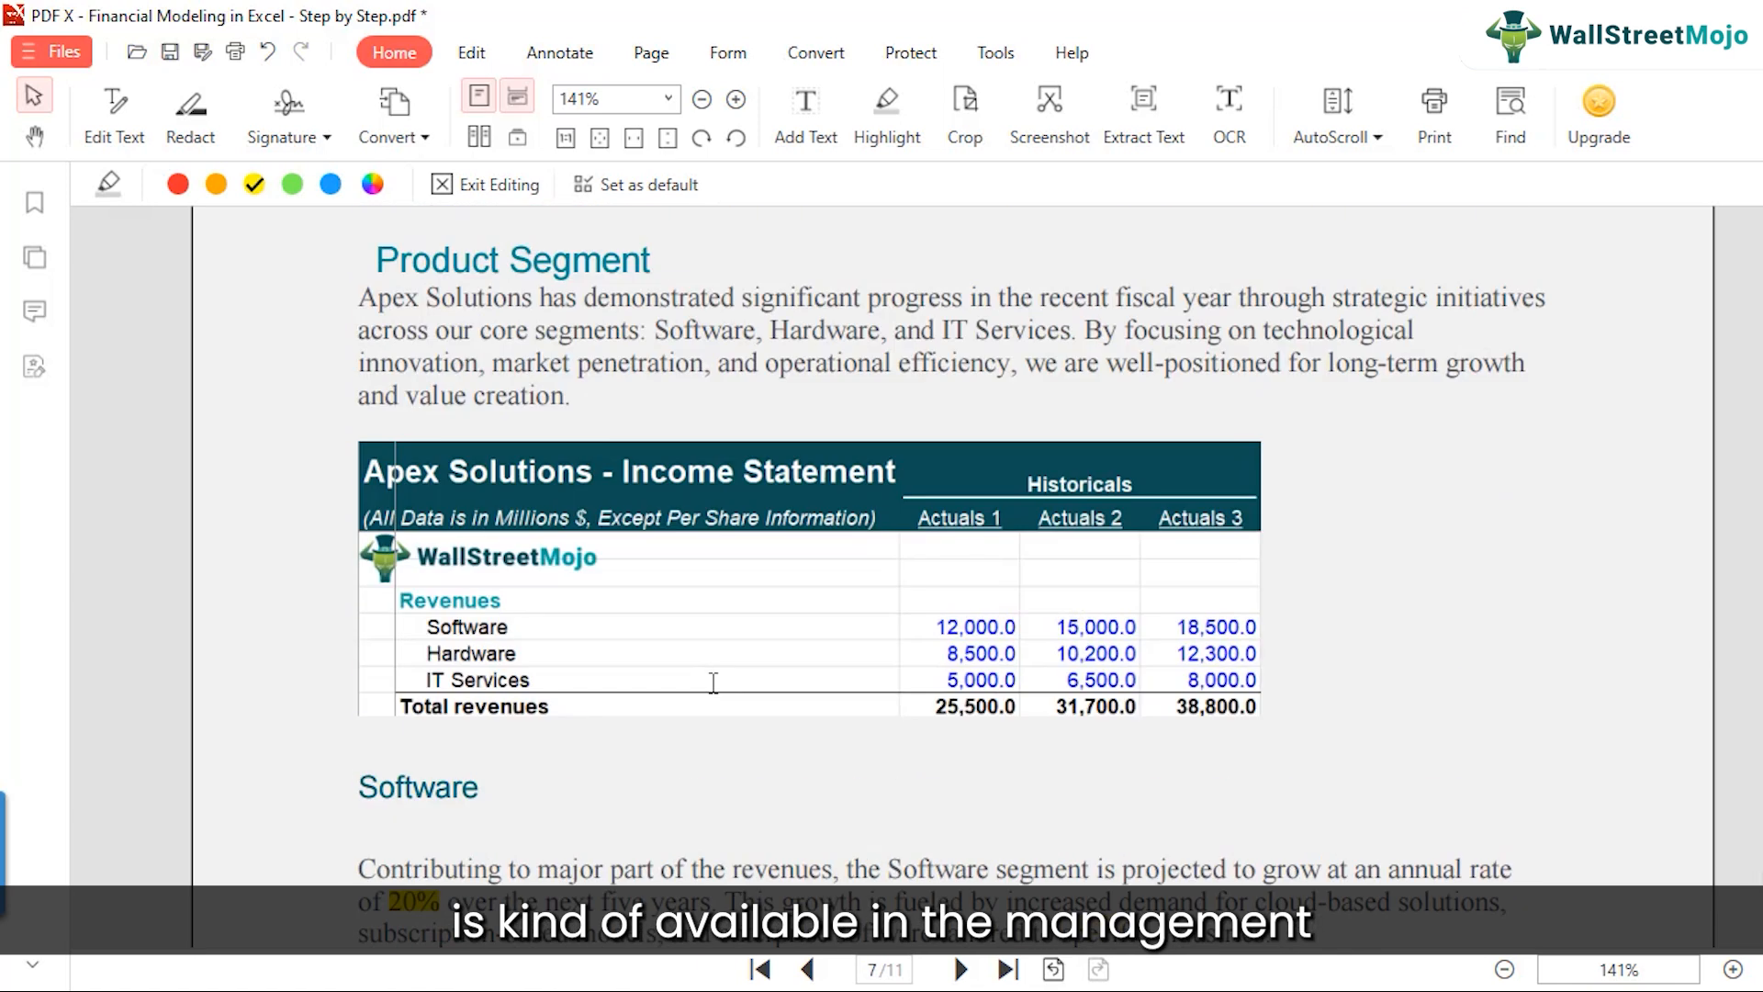
pyautogui.scroll(-5, 820, 427)
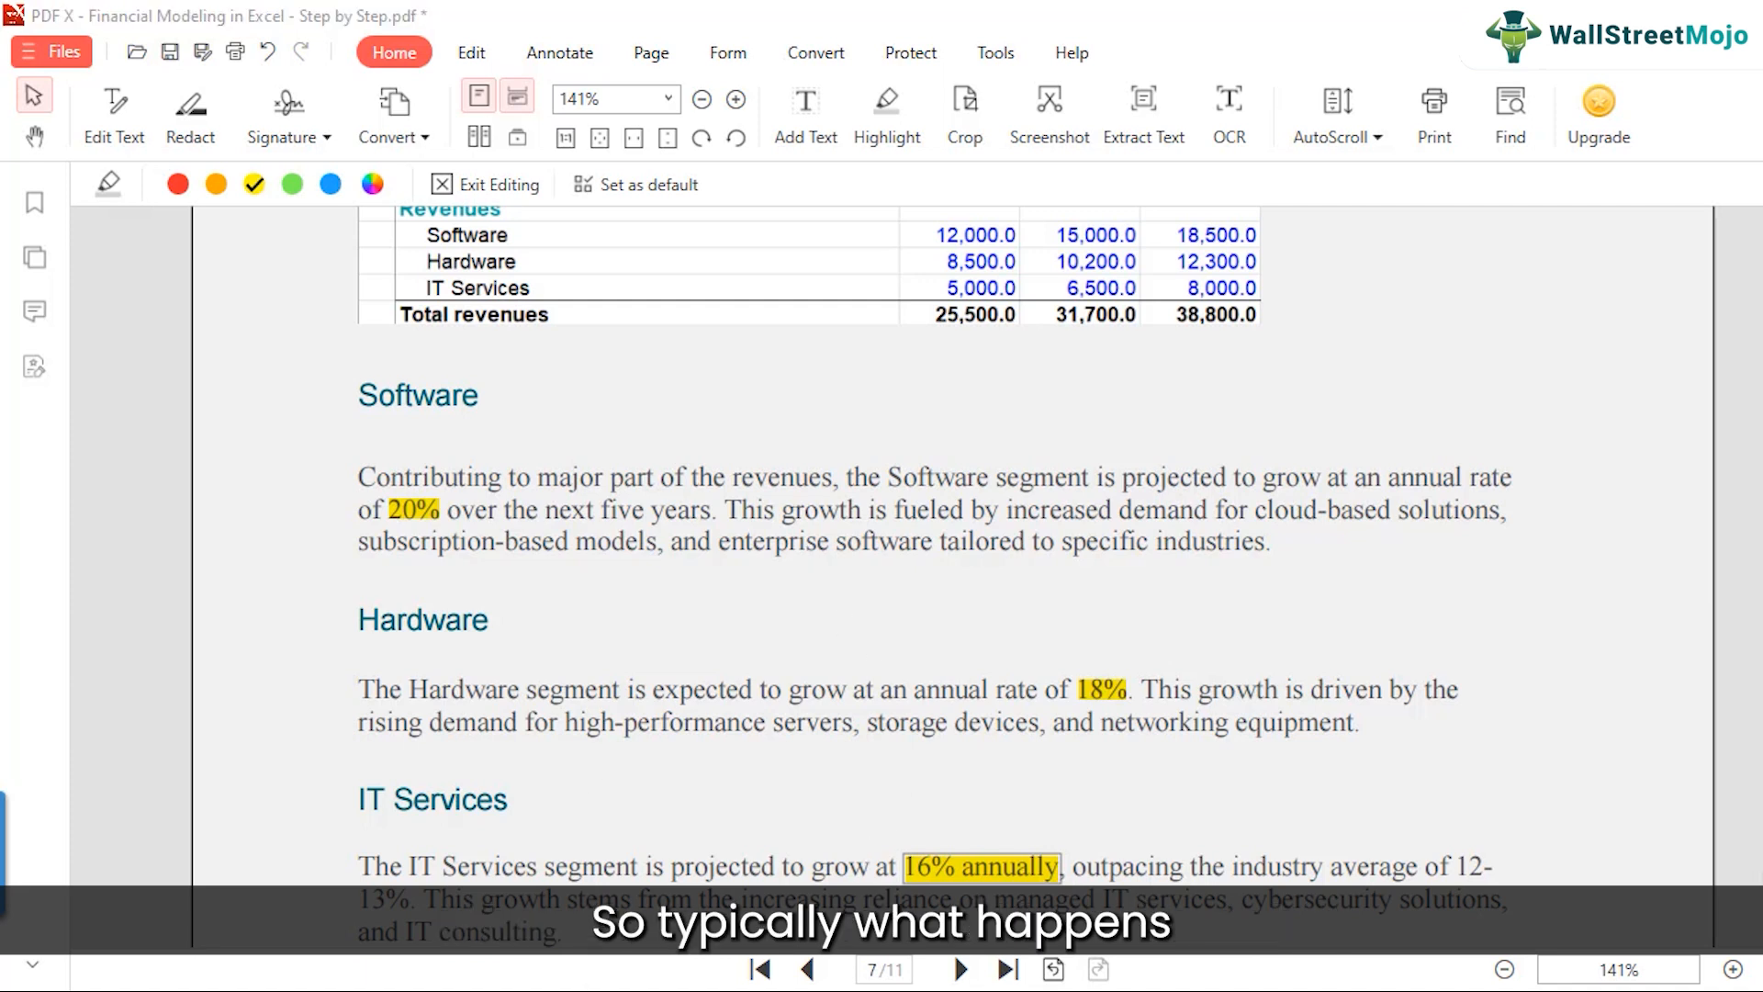
# - Switch to the Financial Modeling Template workbook in Excel and select the historical segment revenues in C6:E8
pyautogui.moveTo(890, 973)
pyautogui.click(1037, 881)
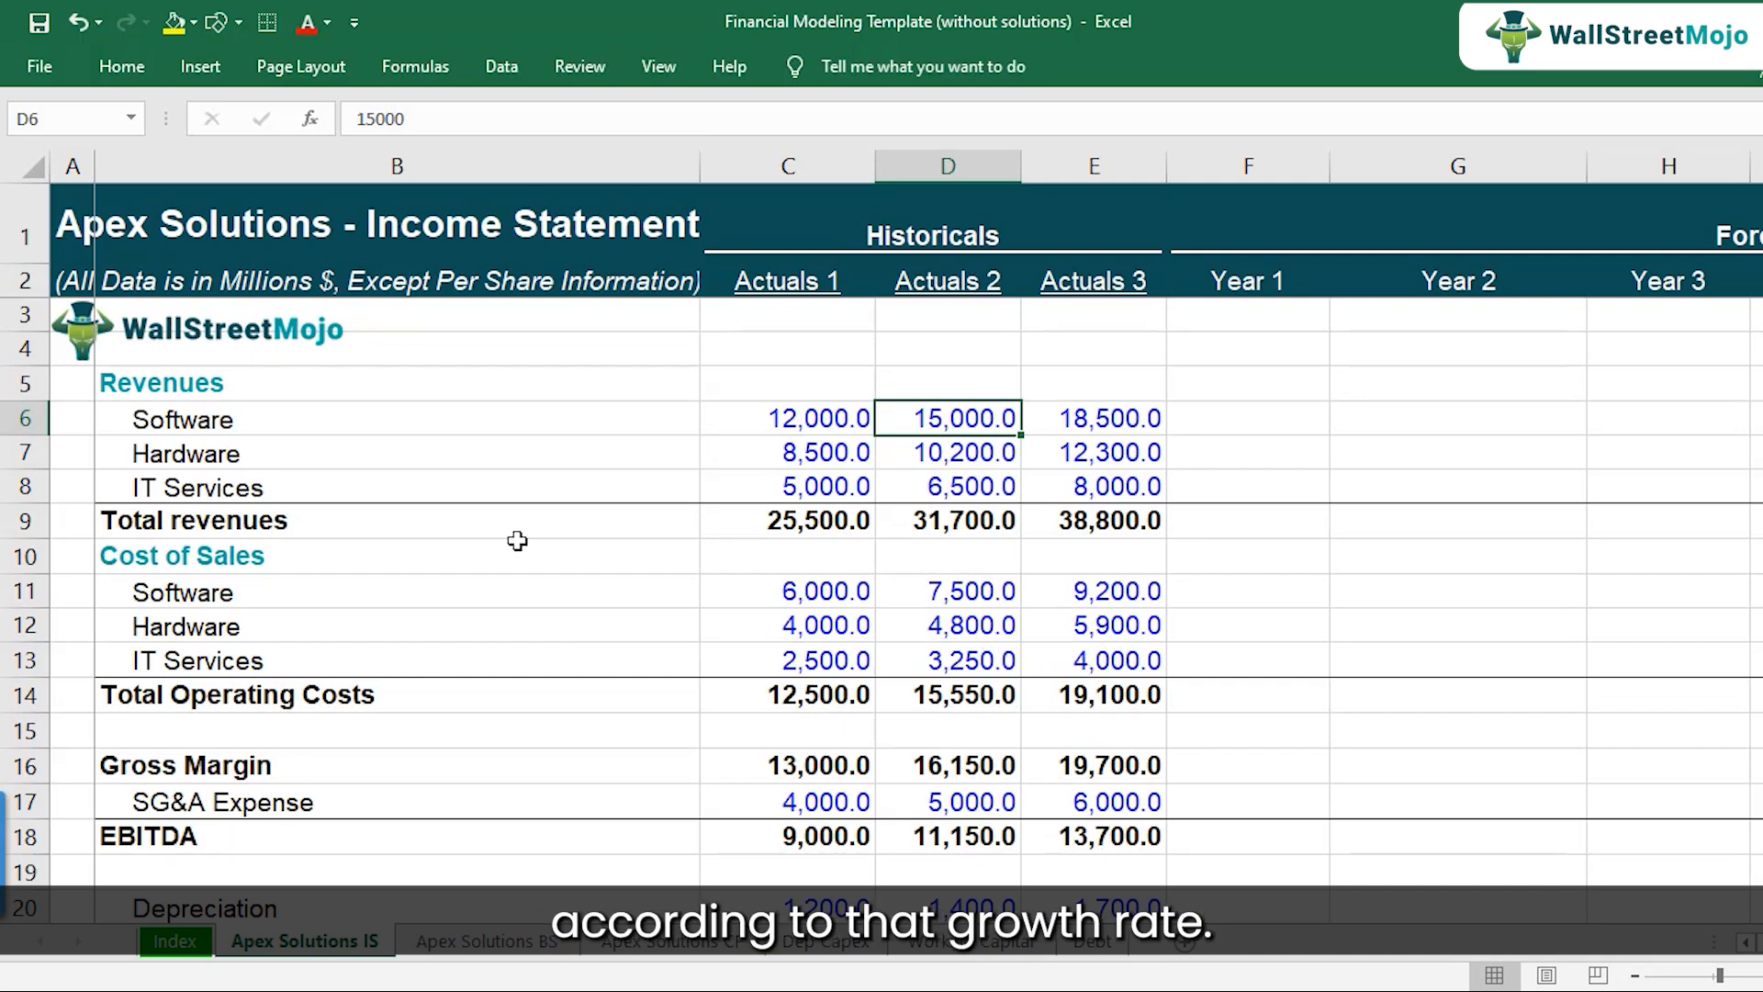
pyautogui.click(220, 425)
pyautogui.moveTo(747, 418); pyautogui.dragTo(1125, 489)
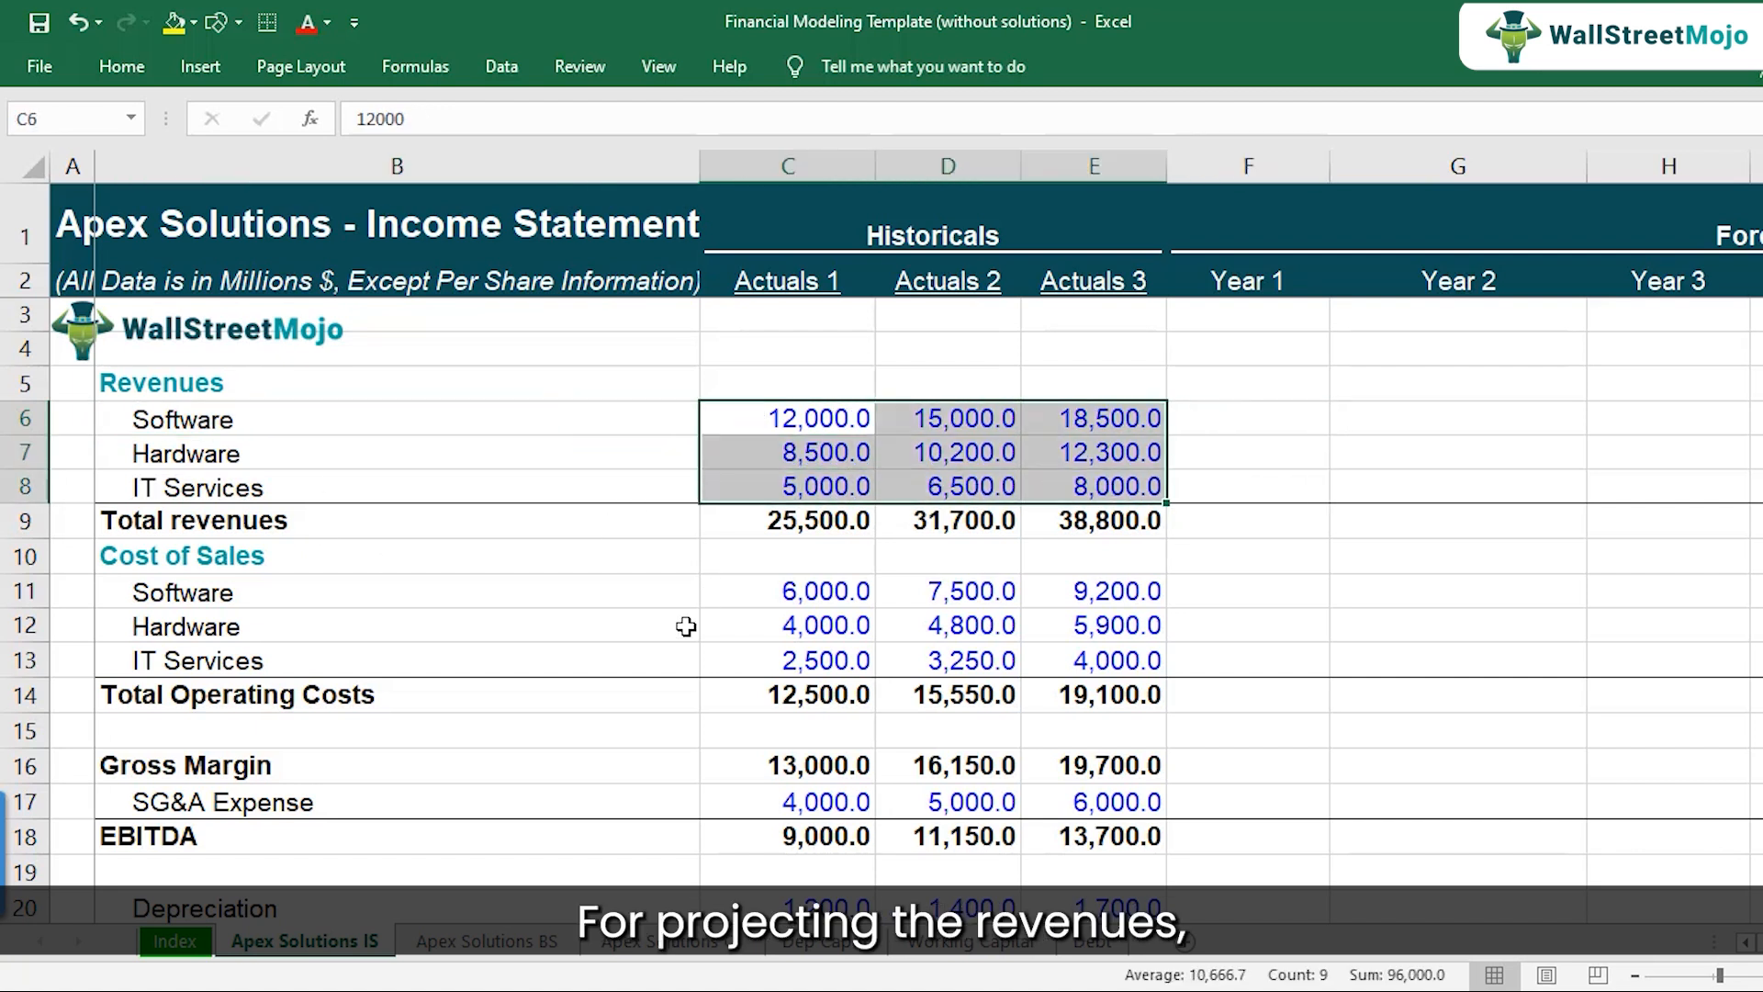
# - Calculate the Software revenue growth for Actuals 2 in cell D35 of the Drivers section with =D6/C6-1
pyautogui.scroll(-8, 895, 661)
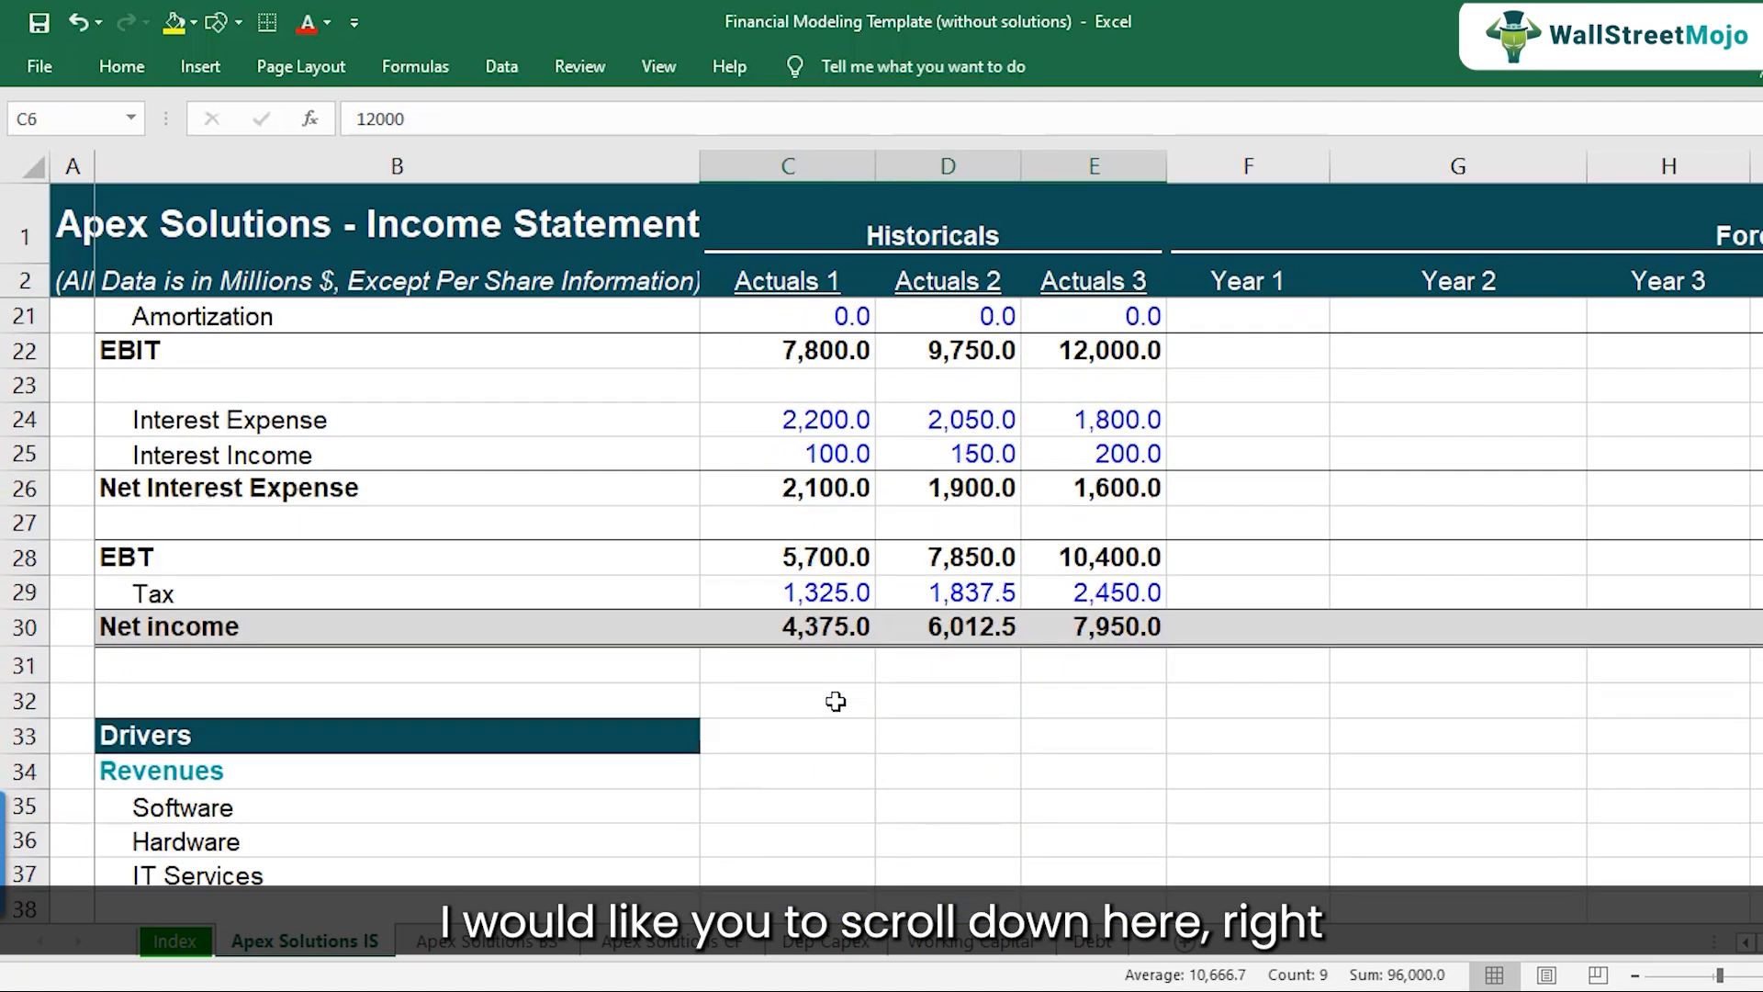
pyautogui.click(308, 599)
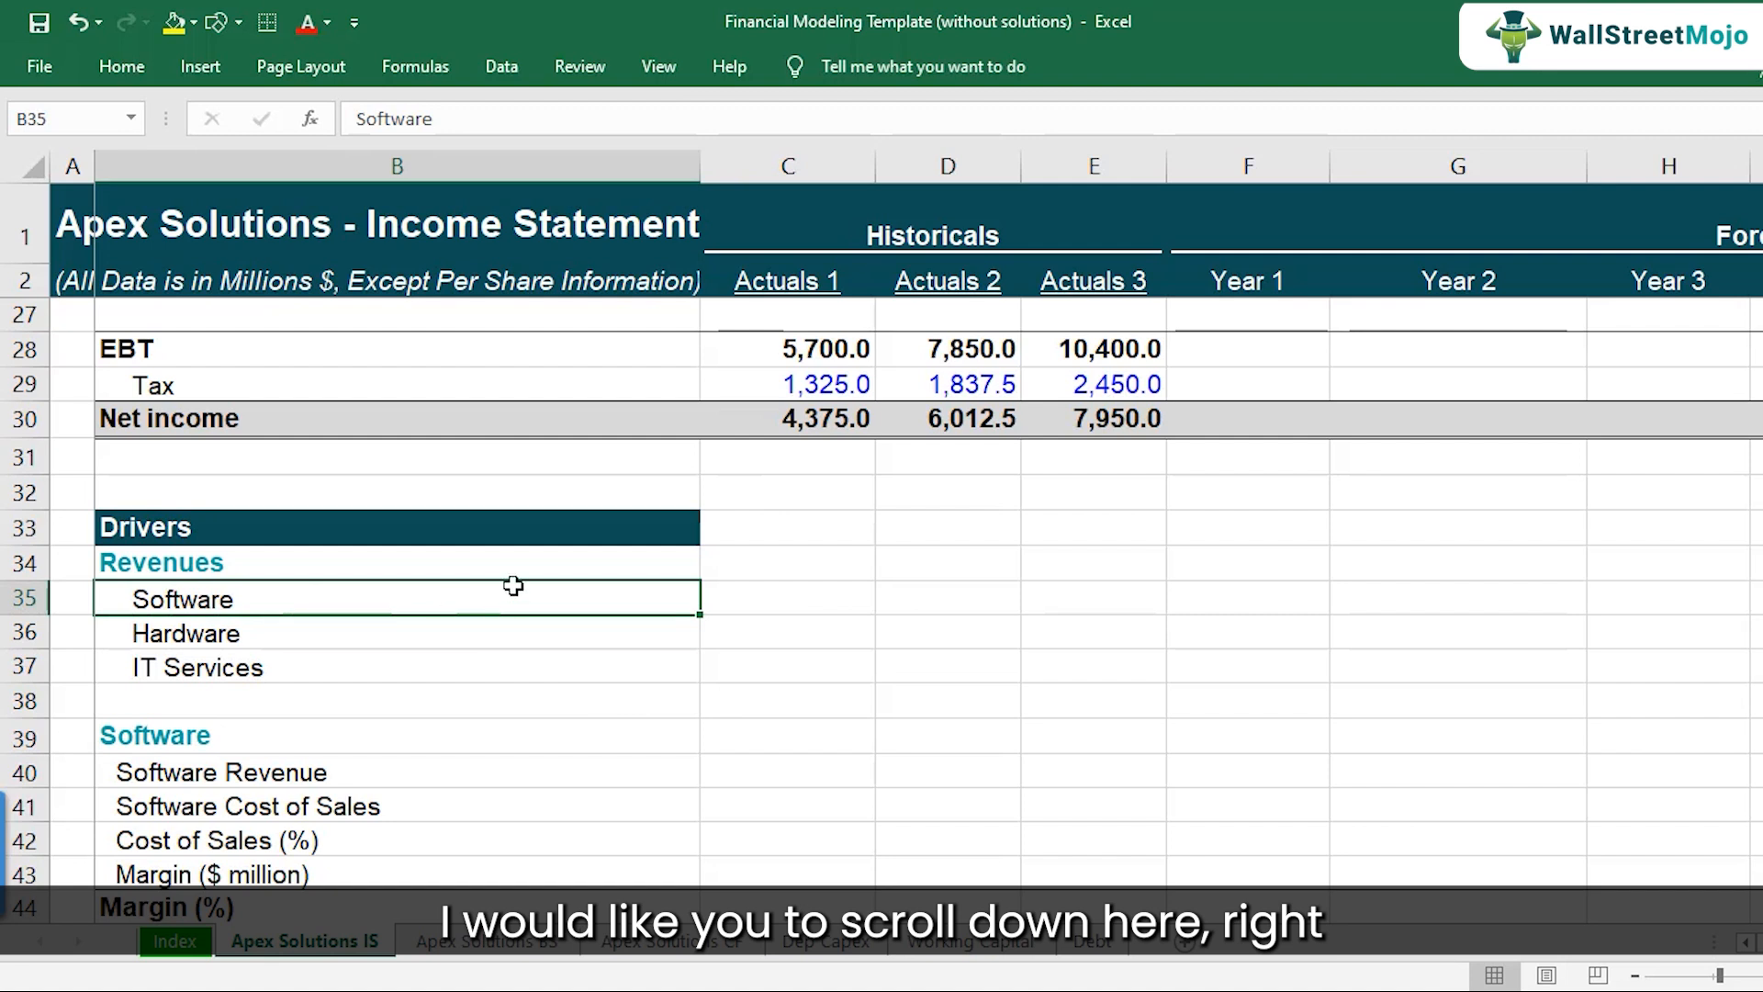
pyautogui.click(879, 606)
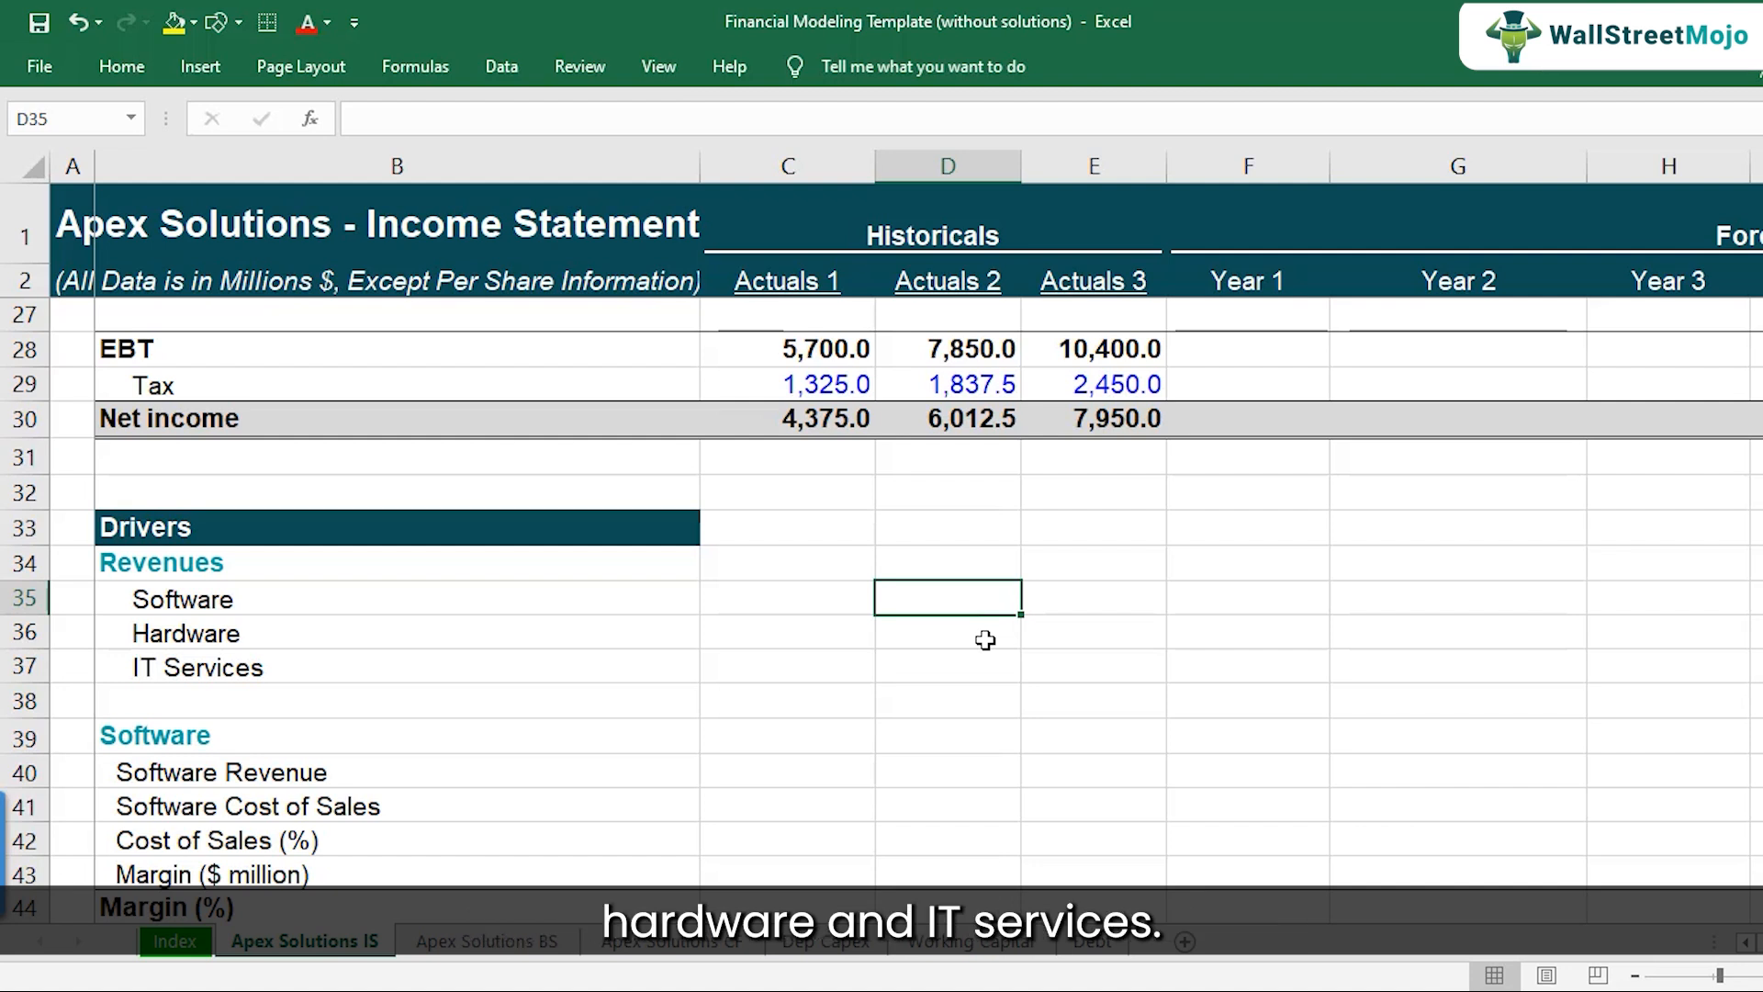
pyautogui.write('=')
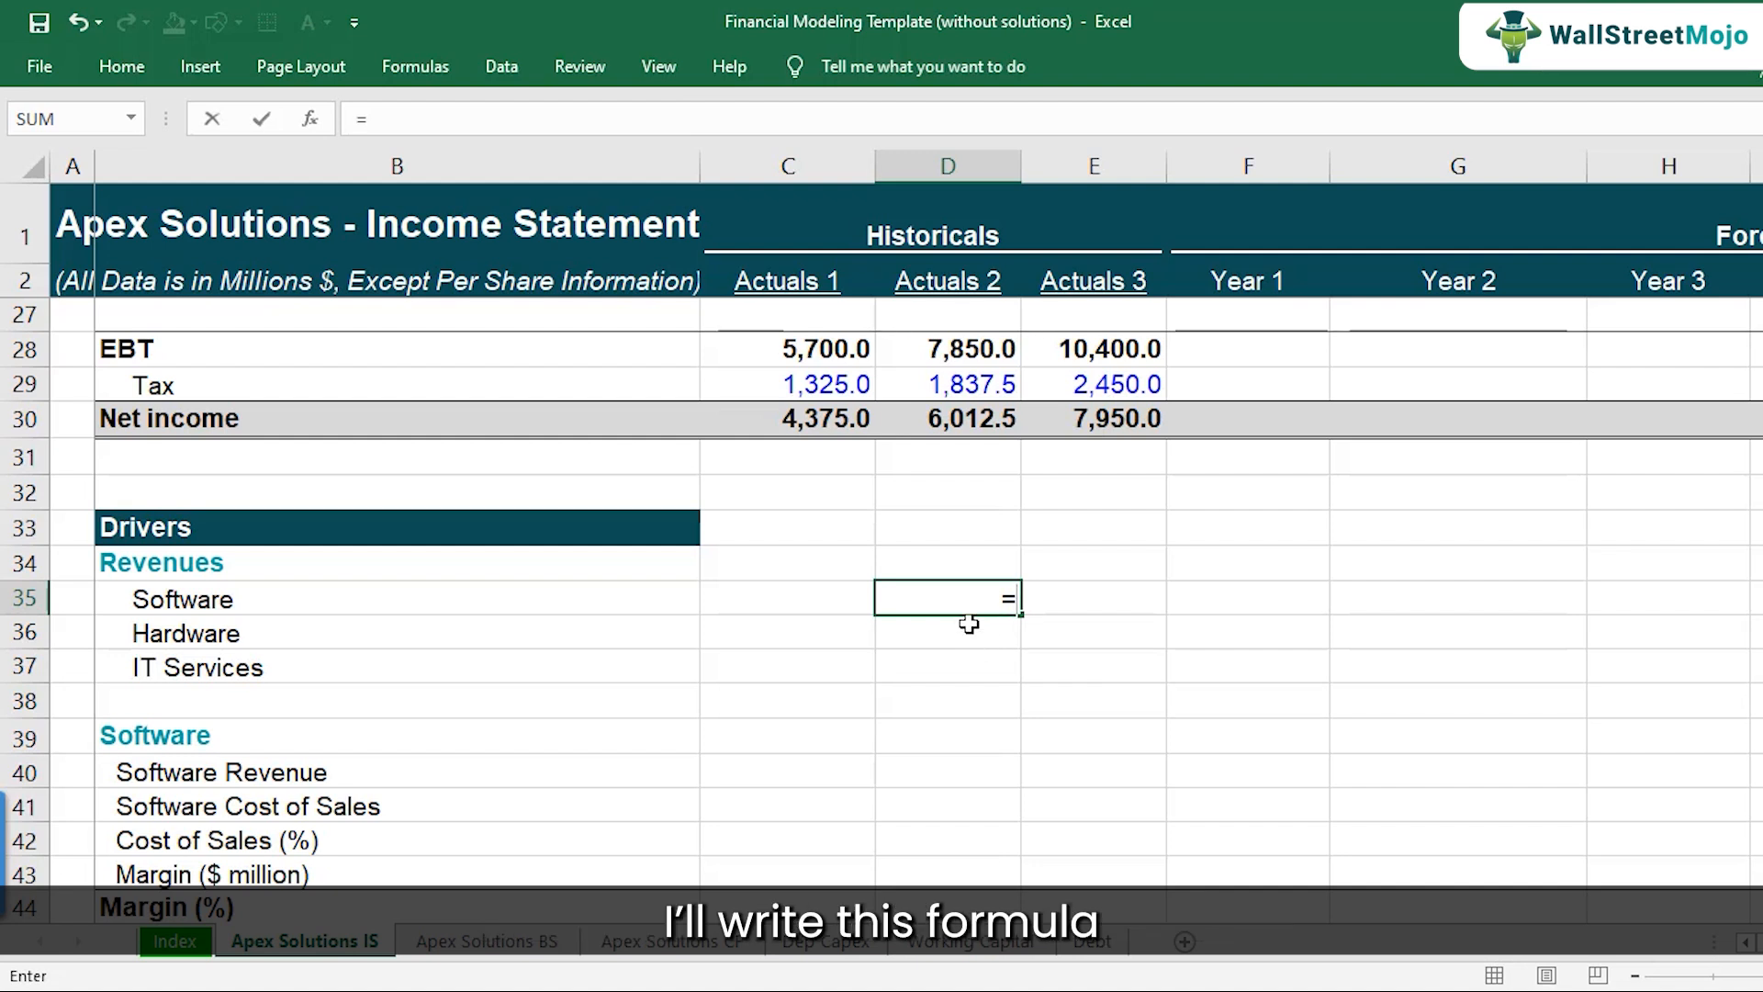
pyautogui.scroll(8, 973, 504)
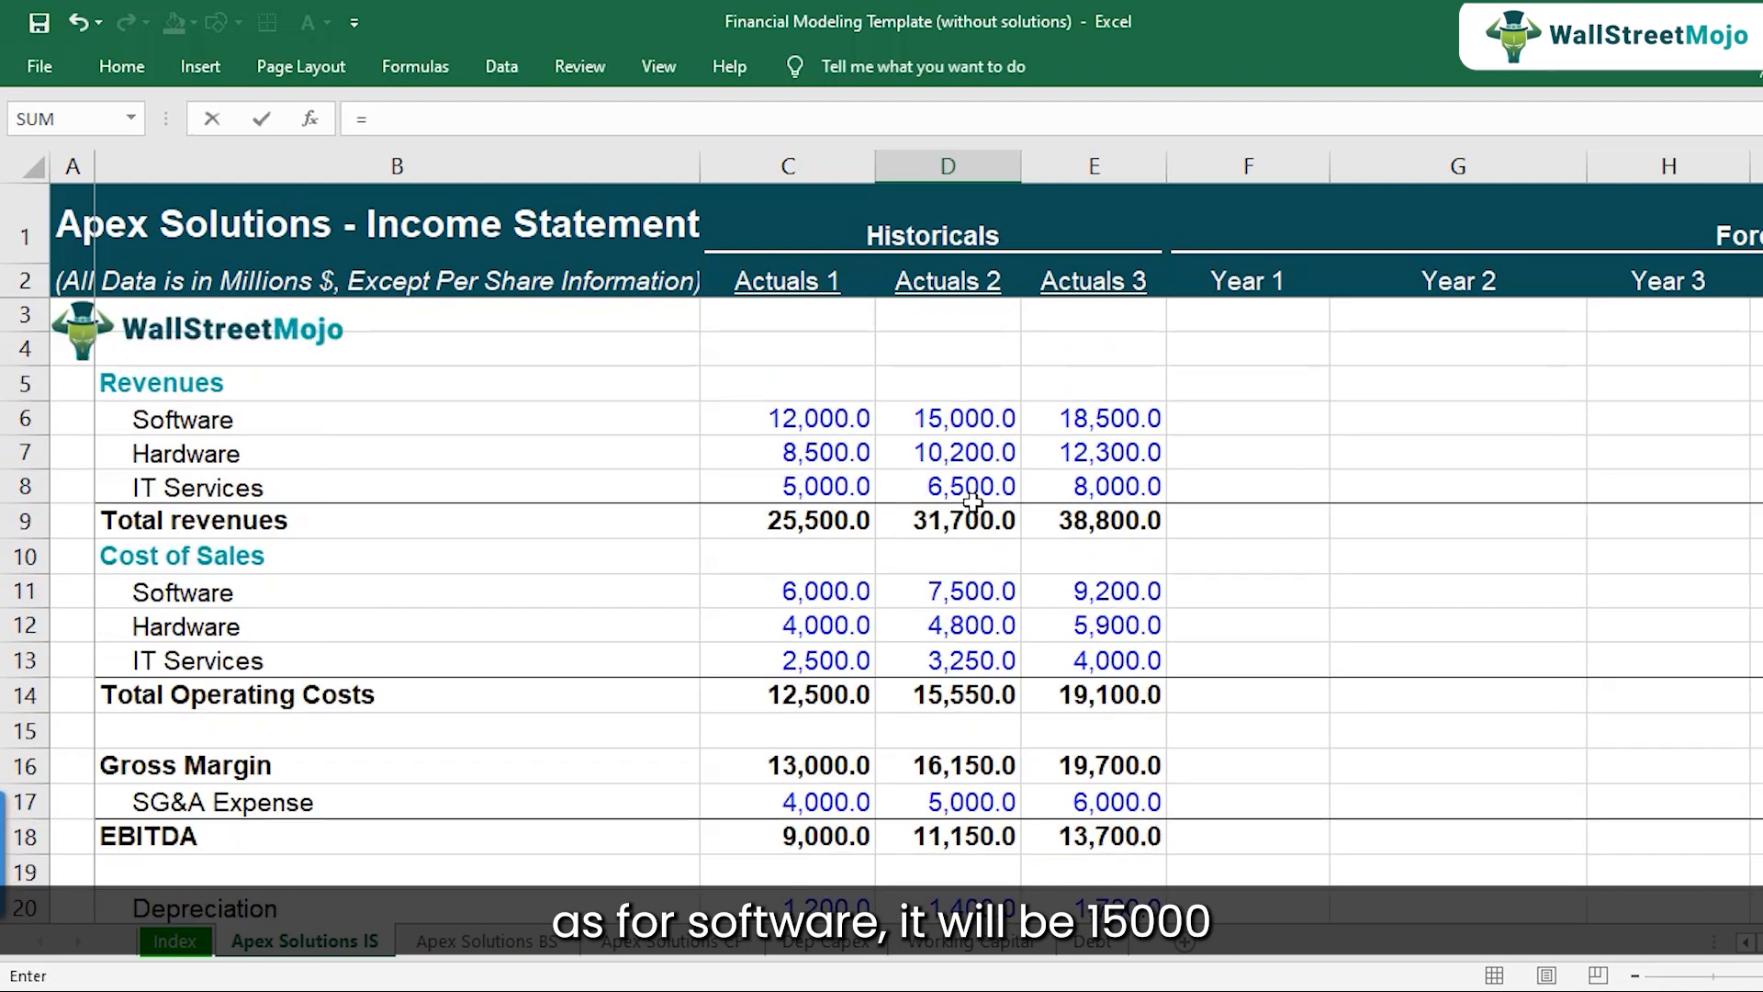
pyautogui.click(957, 424)
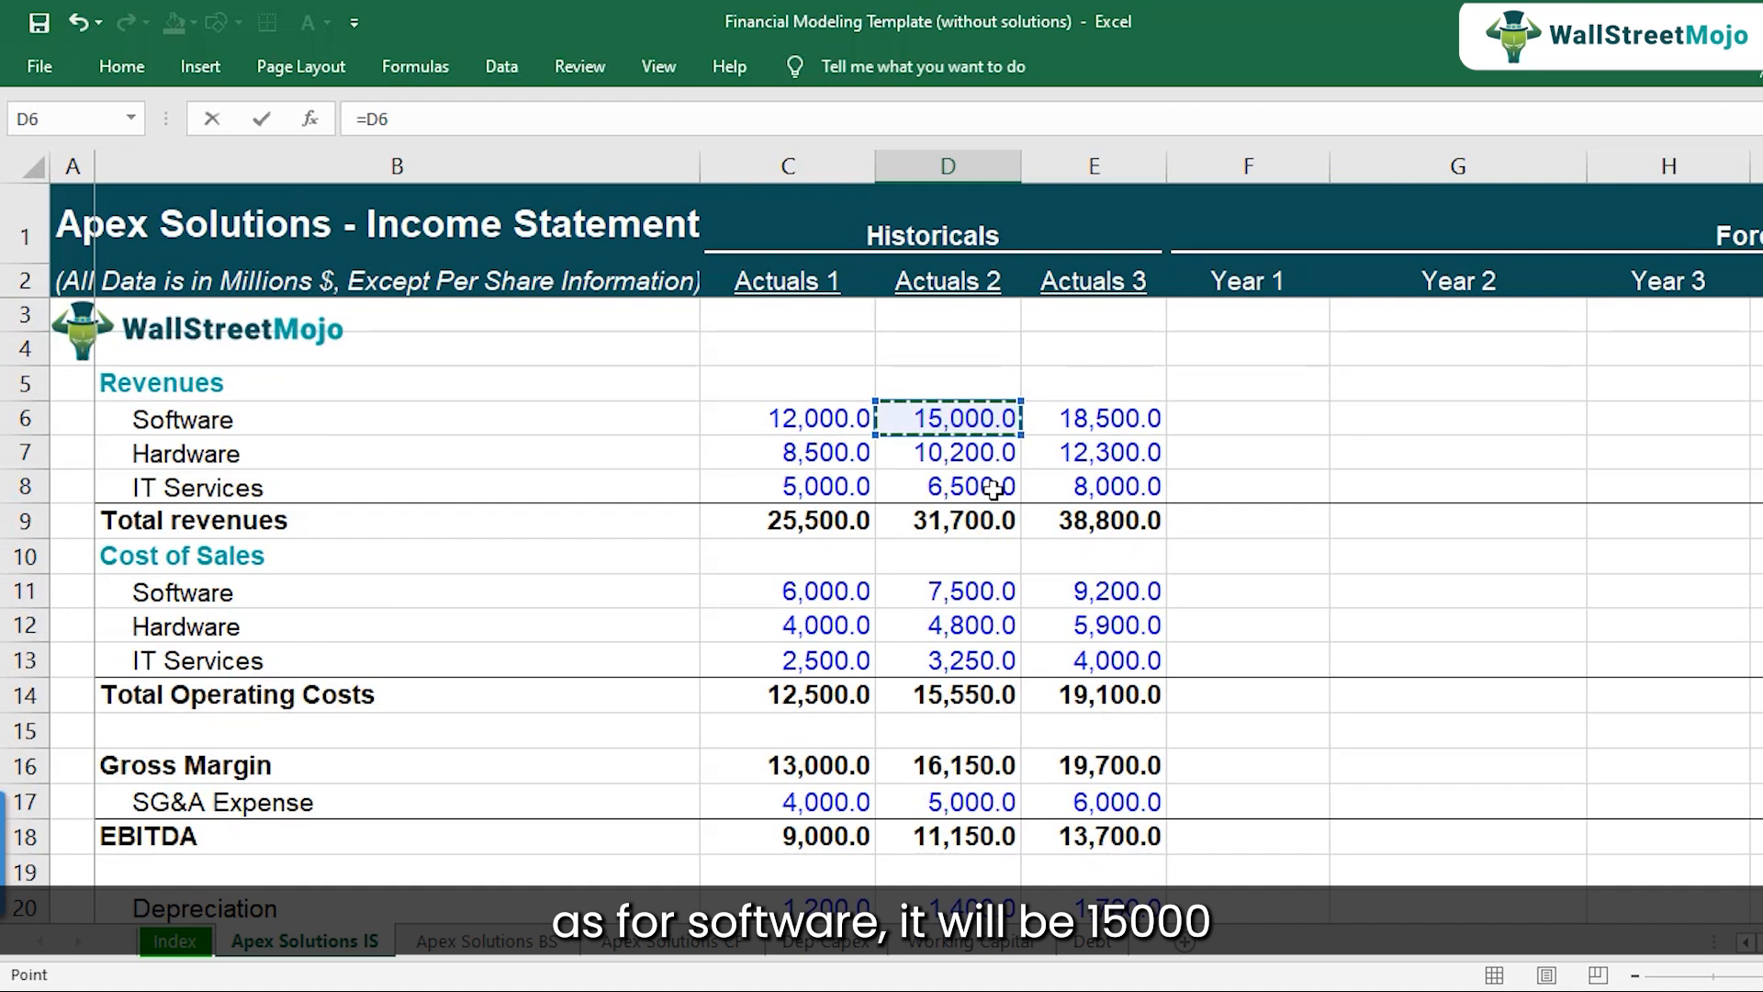
pyautogui.write('/')
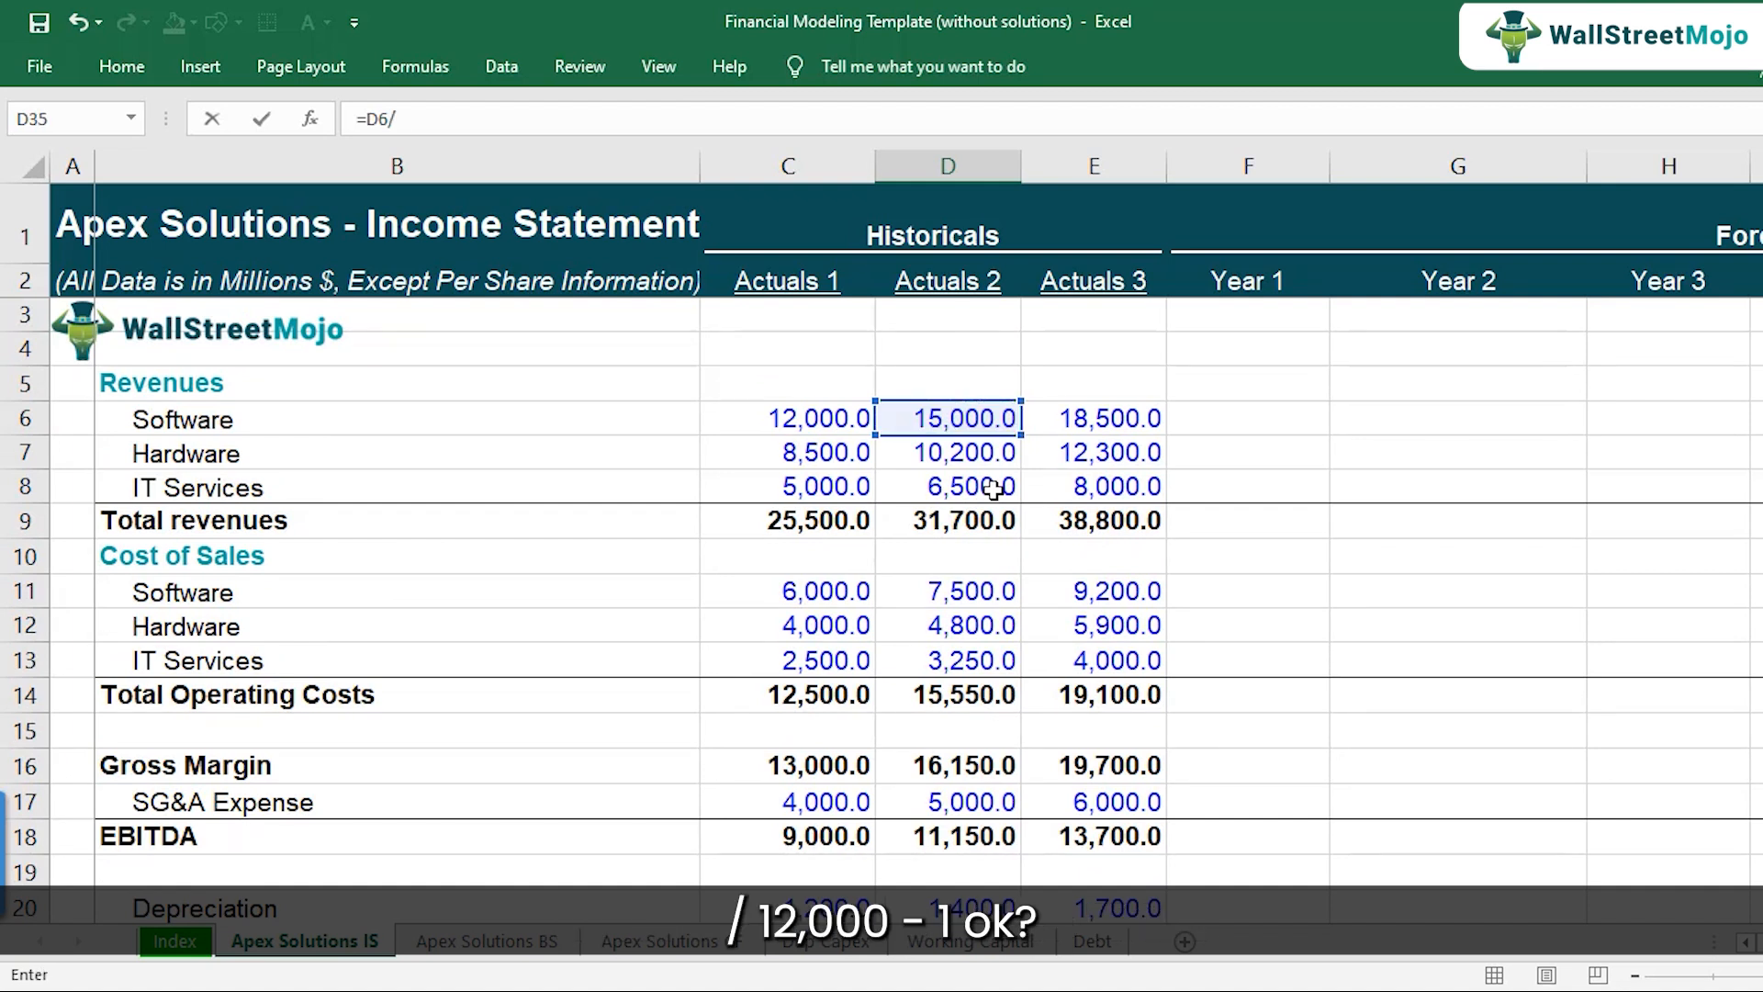
pyautogui.click(791, 420)
pyautogui.write('-1')
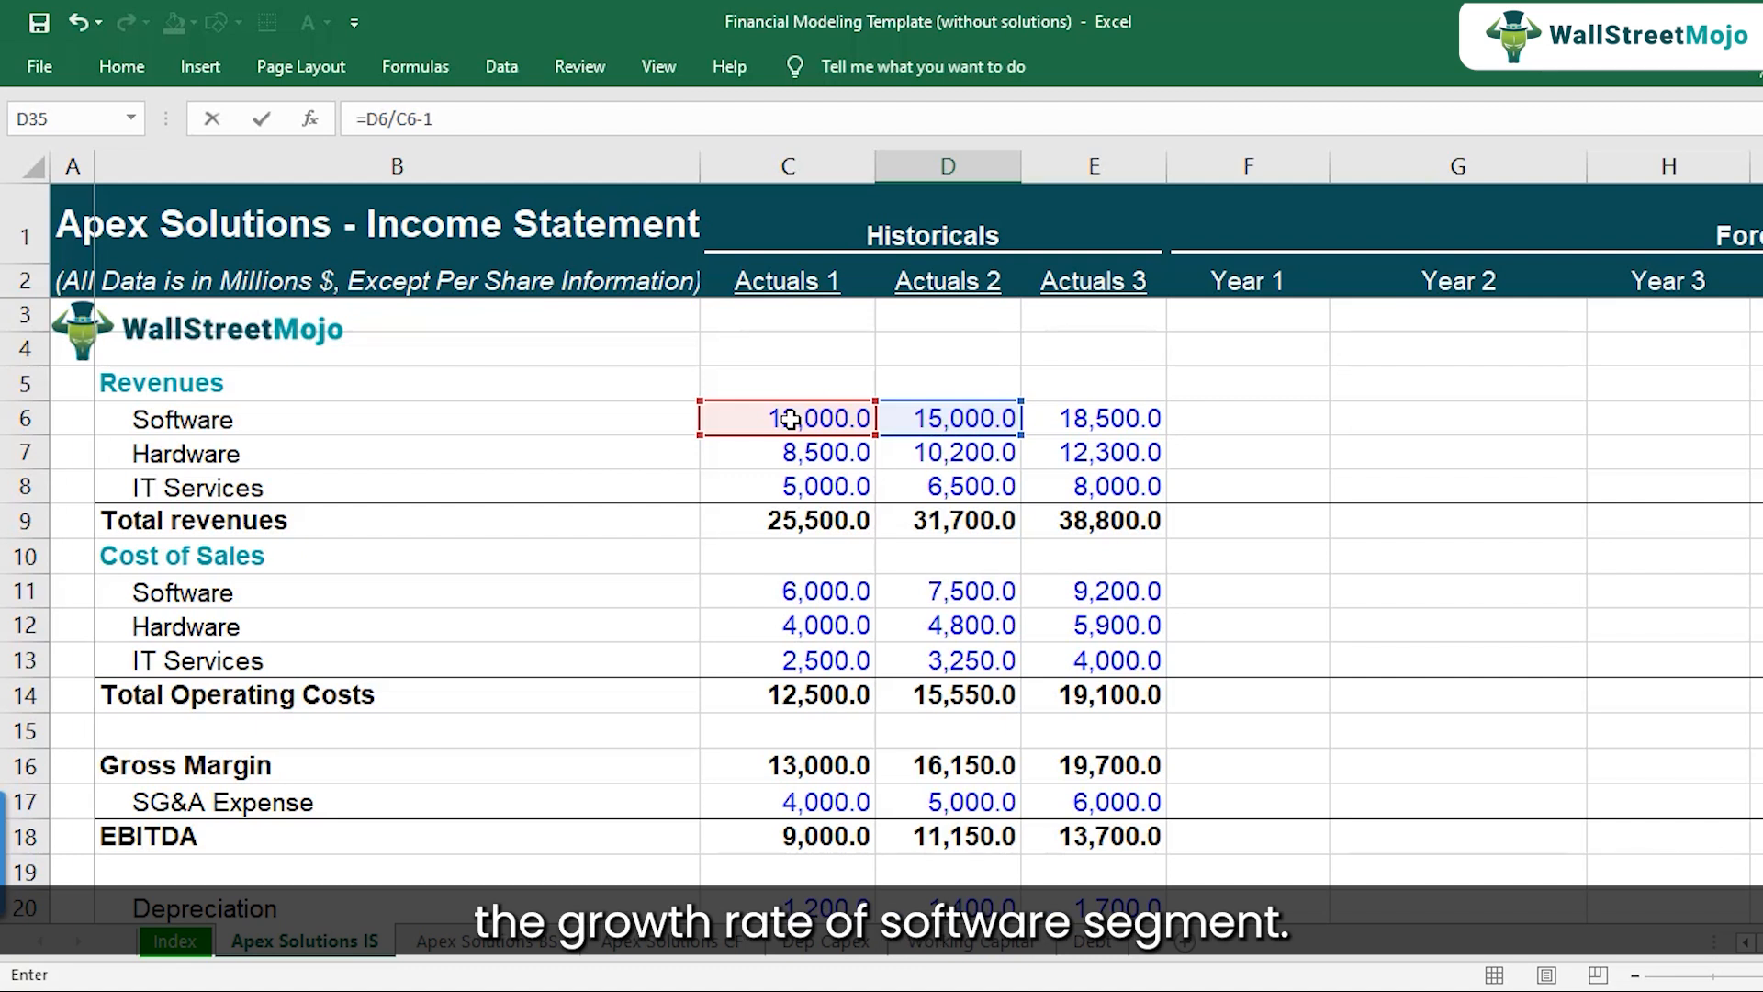
pyautogui.scroll(-6, 790, 419)
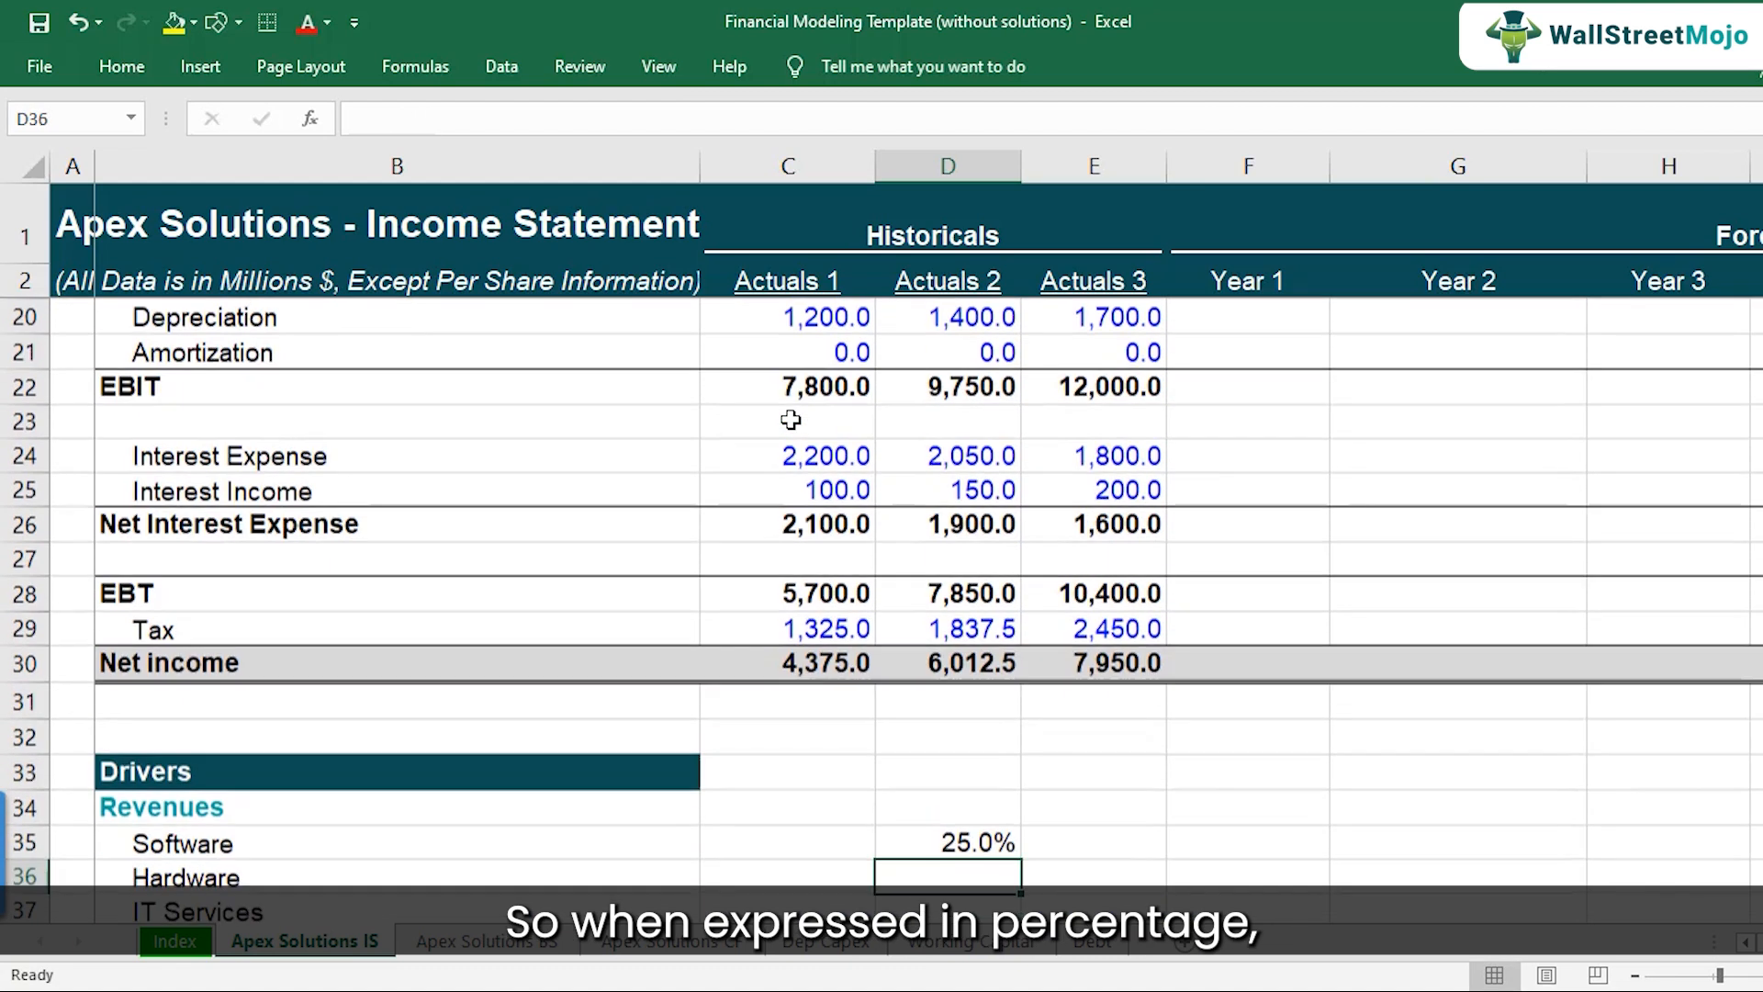
pyautogui.hotkey('ctrl', 'Return')
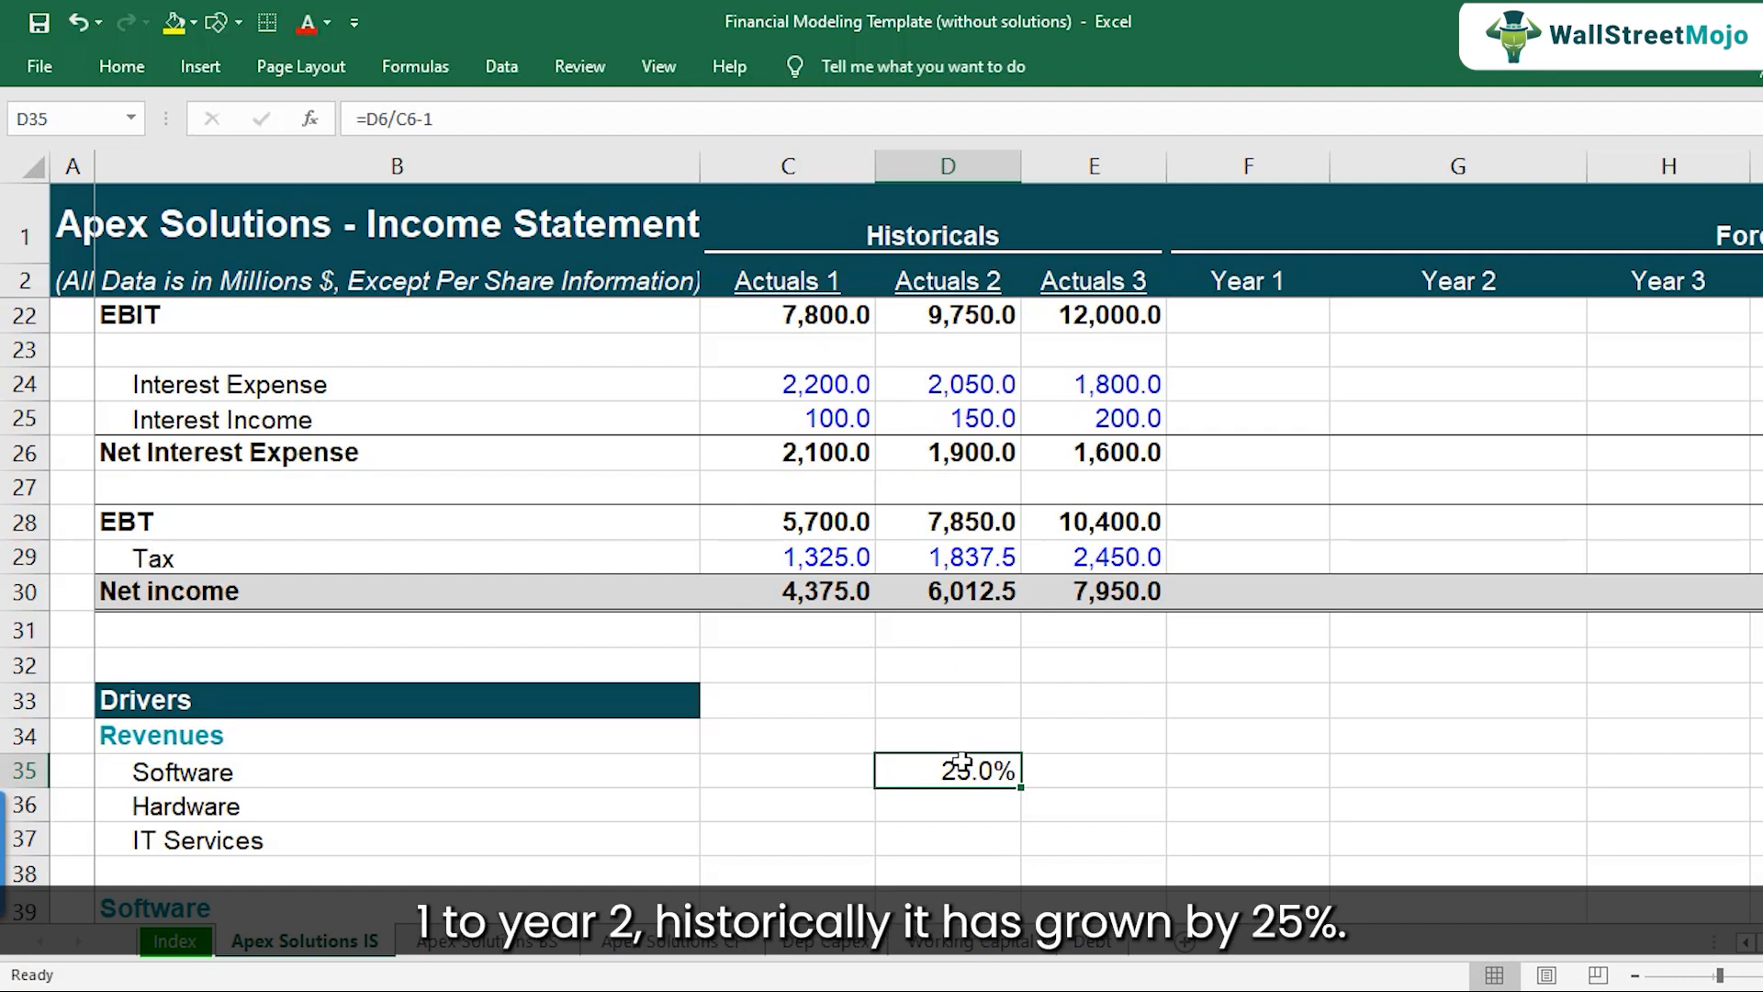
# - Copy the Software growth formula from D35 to E35 for Actuals 3 and check its cell references
pyautogui.doubleClick(998, 772)
pyautogui.press('Escape')
pyautogui.hotkey('ctrl', 'c')
pyautogui.press('Right')
pyautogui.hotkey('ctrl', 'v')
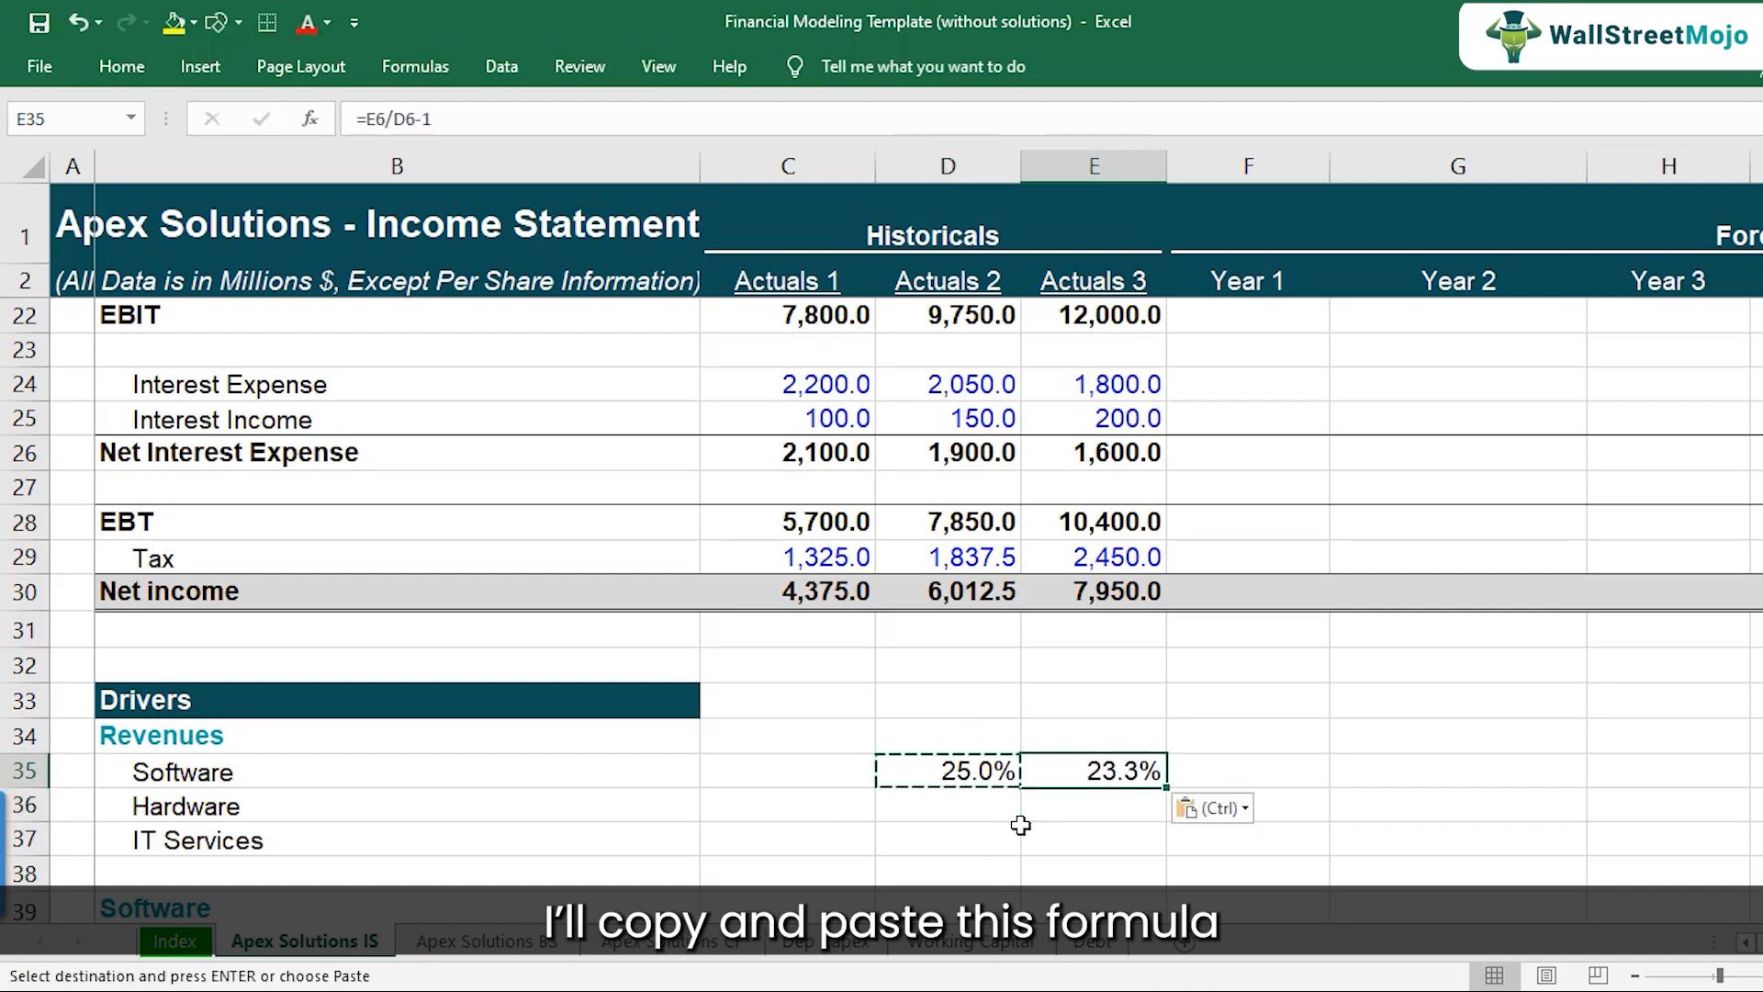
pyautogui.press('F2')
pyautogui.press('Escape')
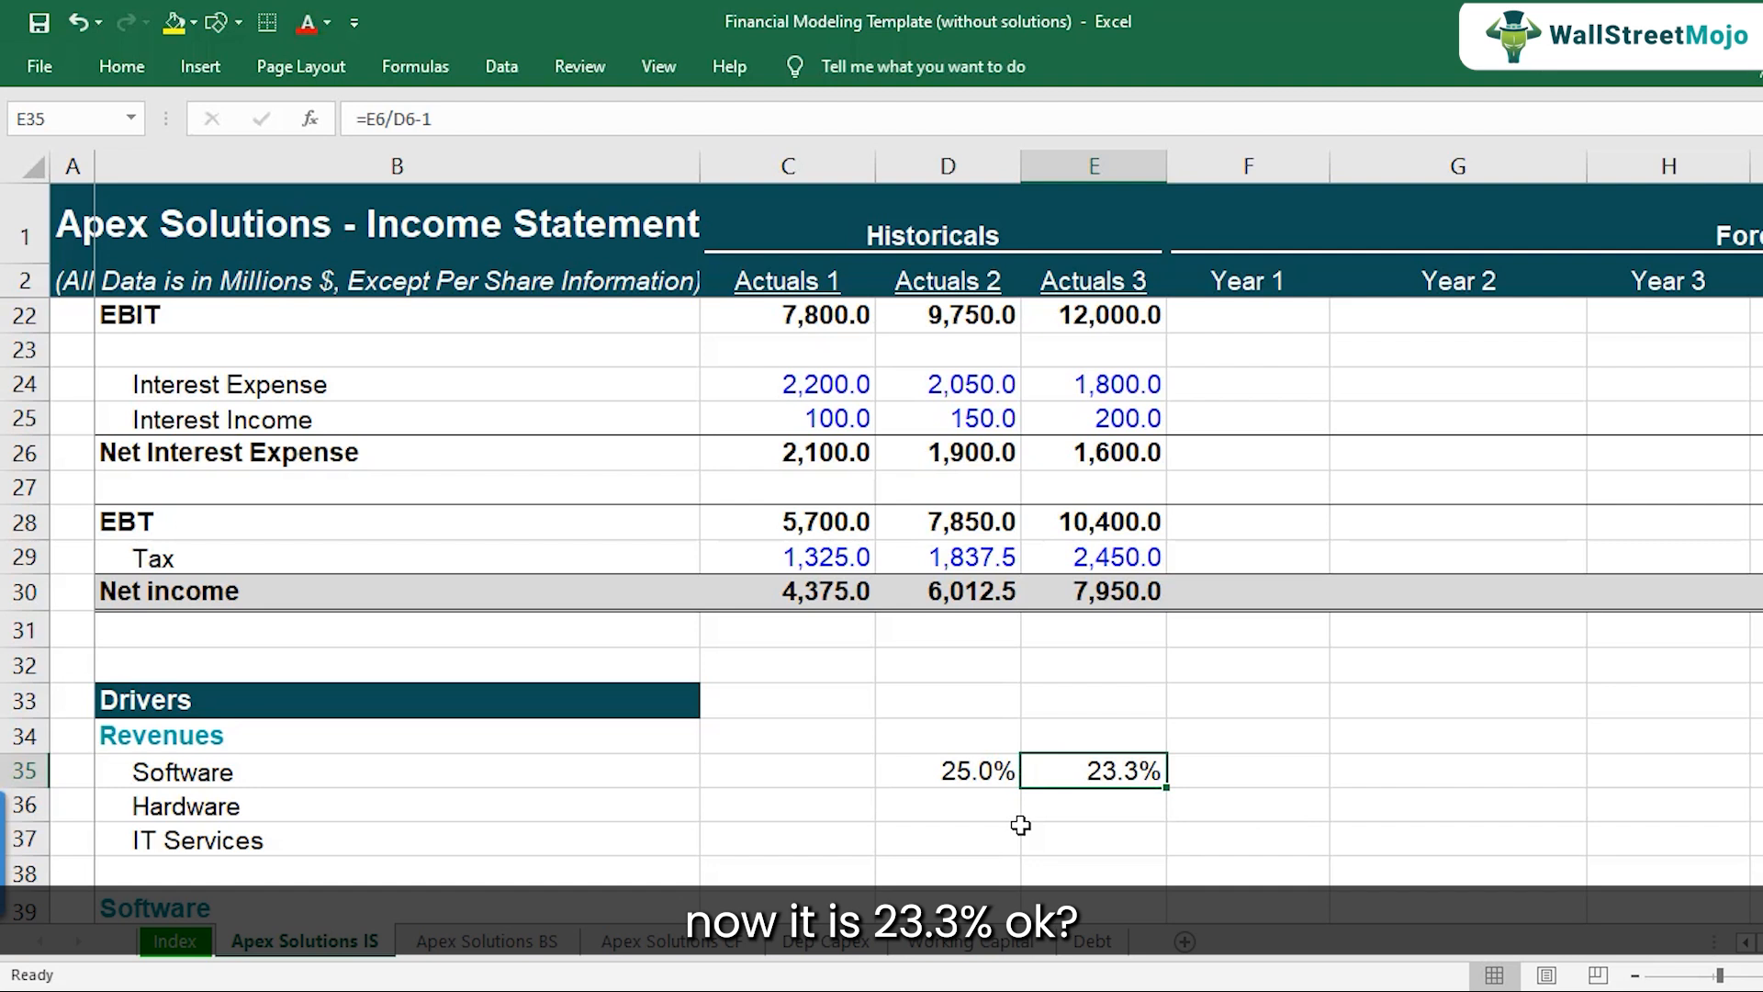
# - Check the projected Software growth rate in the case-study PDF, and return to Excel to compare it with the historical rates in D35 and E35
pyautogui.scroll(-1, 1030, 844)
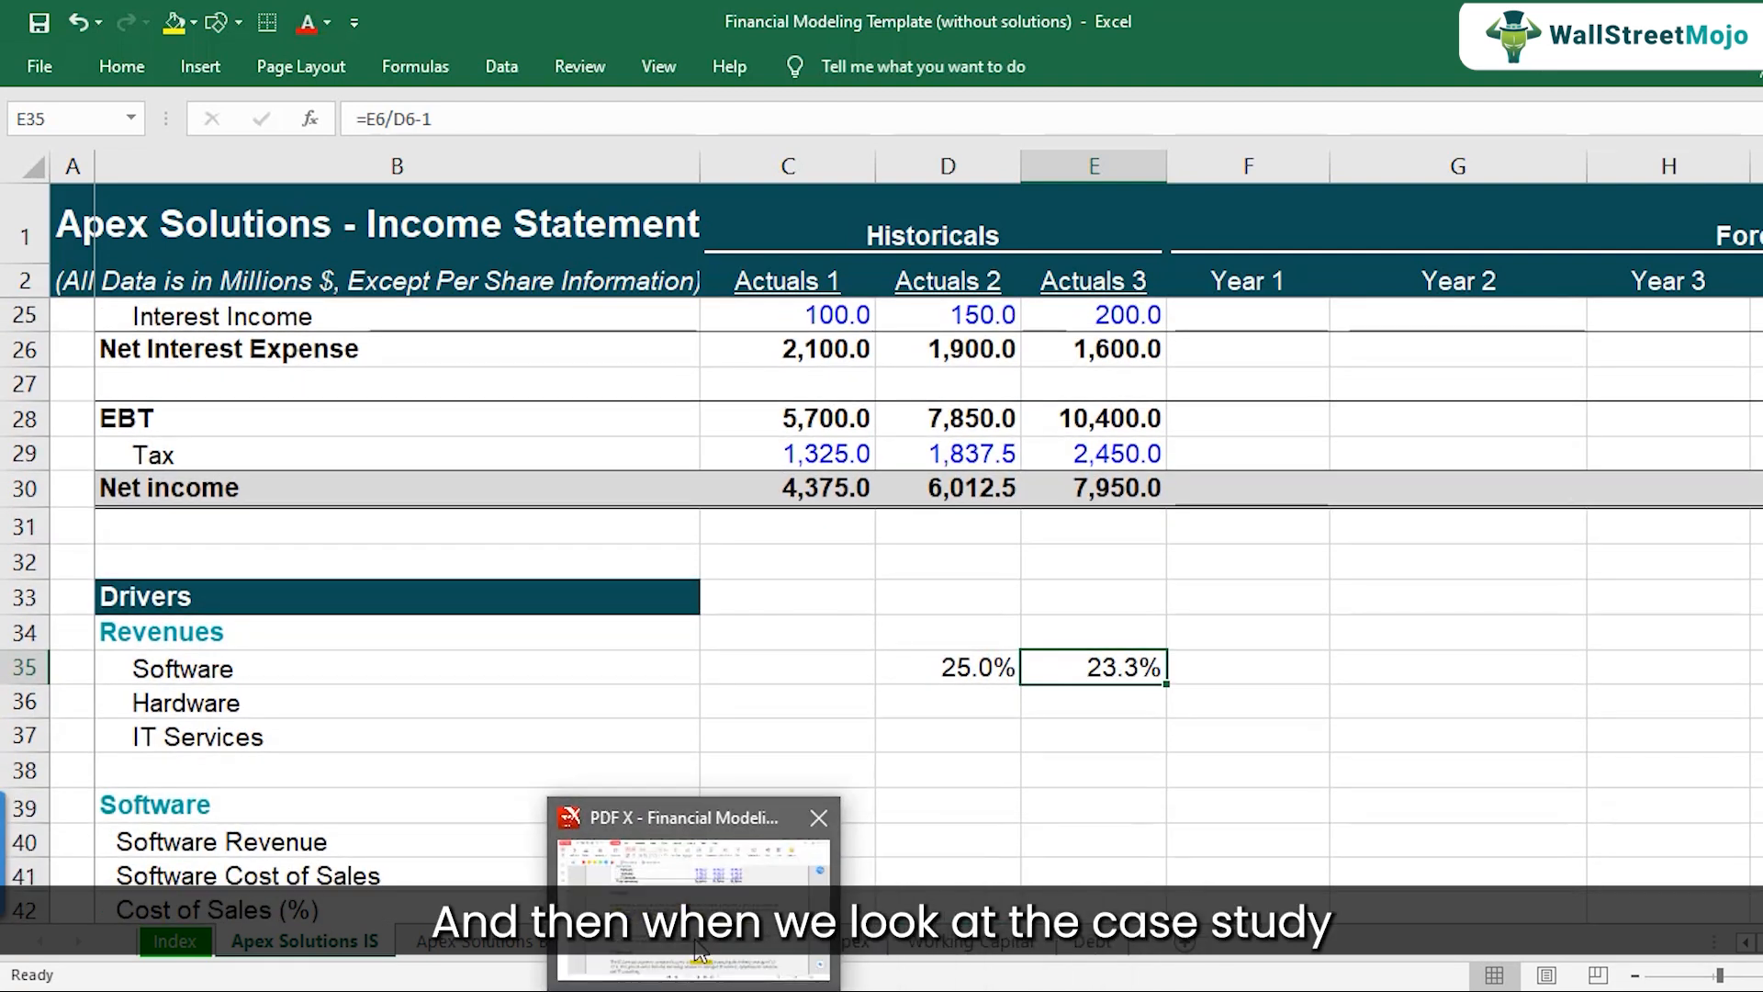
pyautogui.click(699, 955)
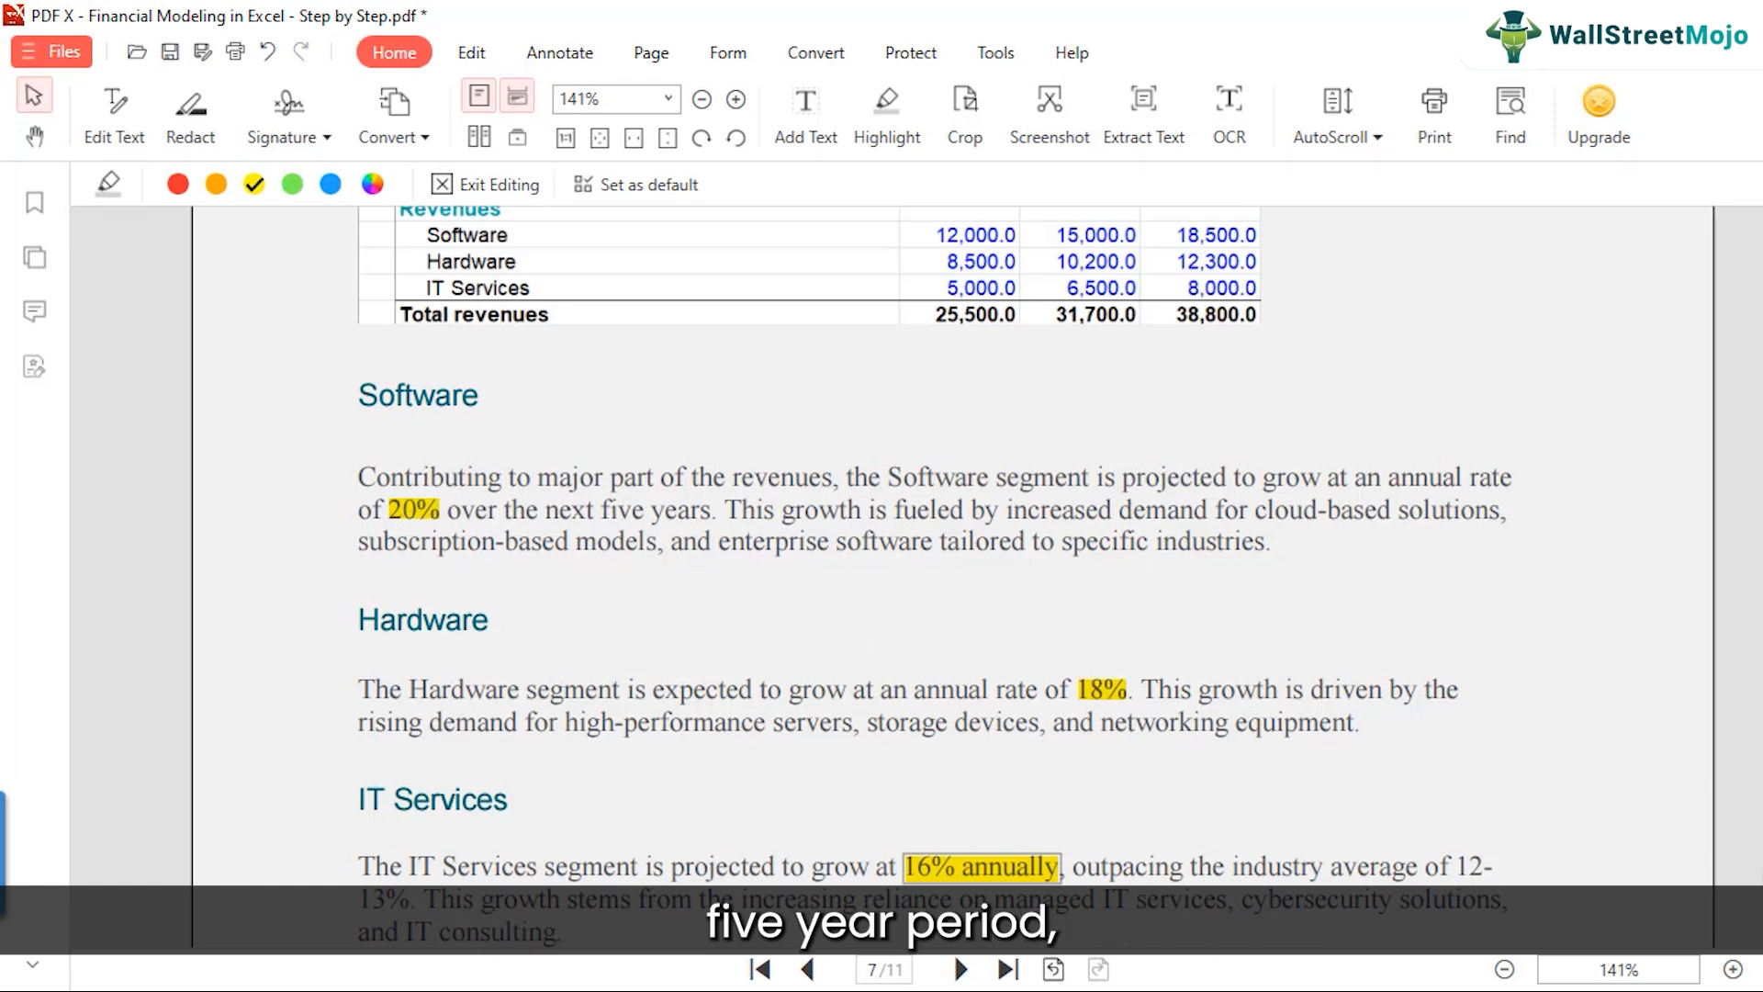
pyautogui.moveTo(999, 973)
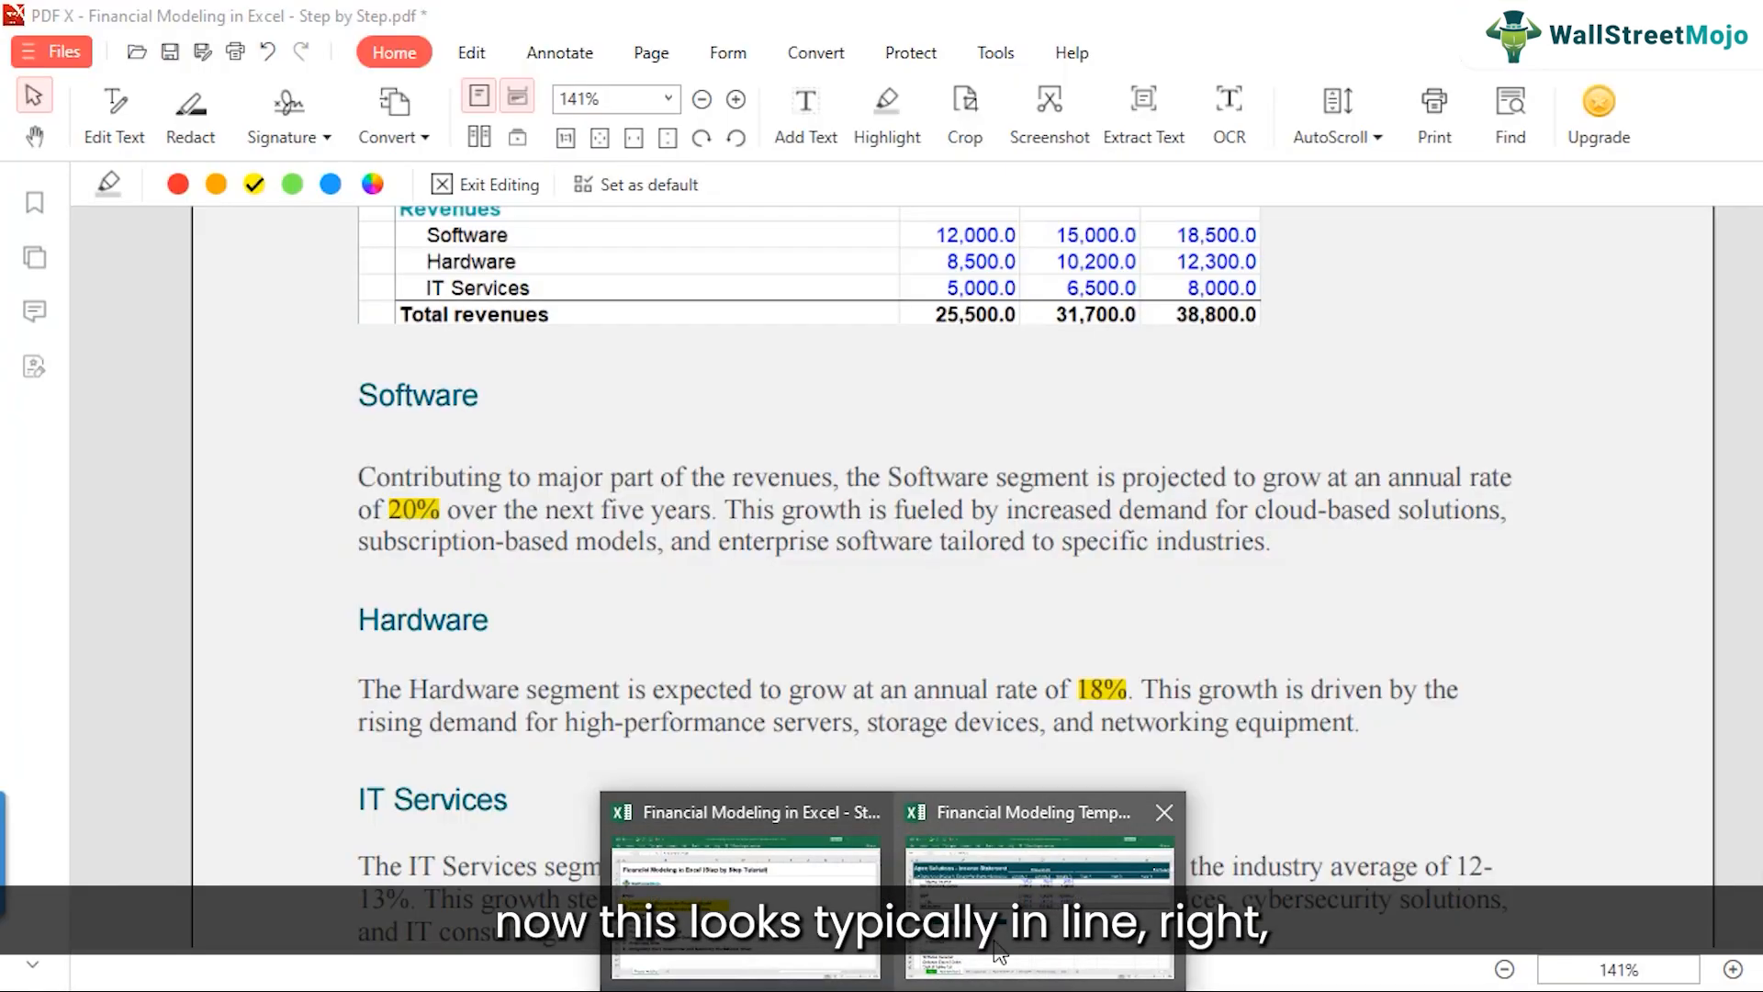
pyautogui.click(995, 943)
pyautogui.click(967, 666)
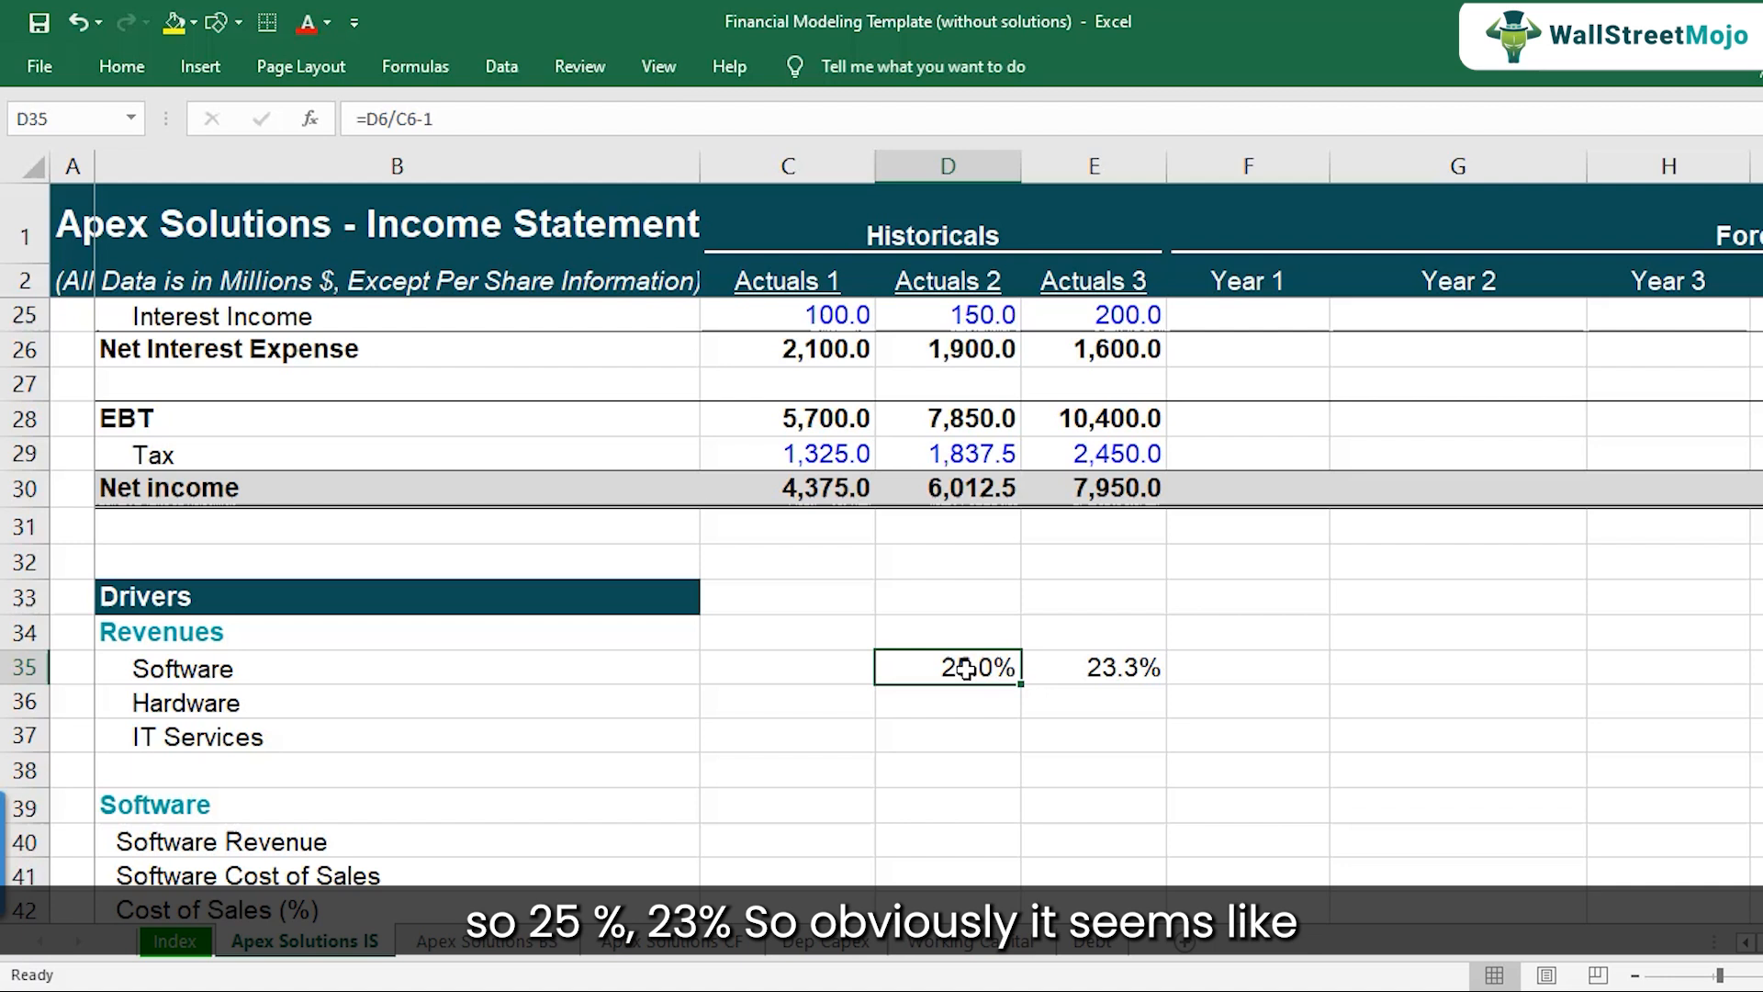
pyautogui.click(1044, 663)
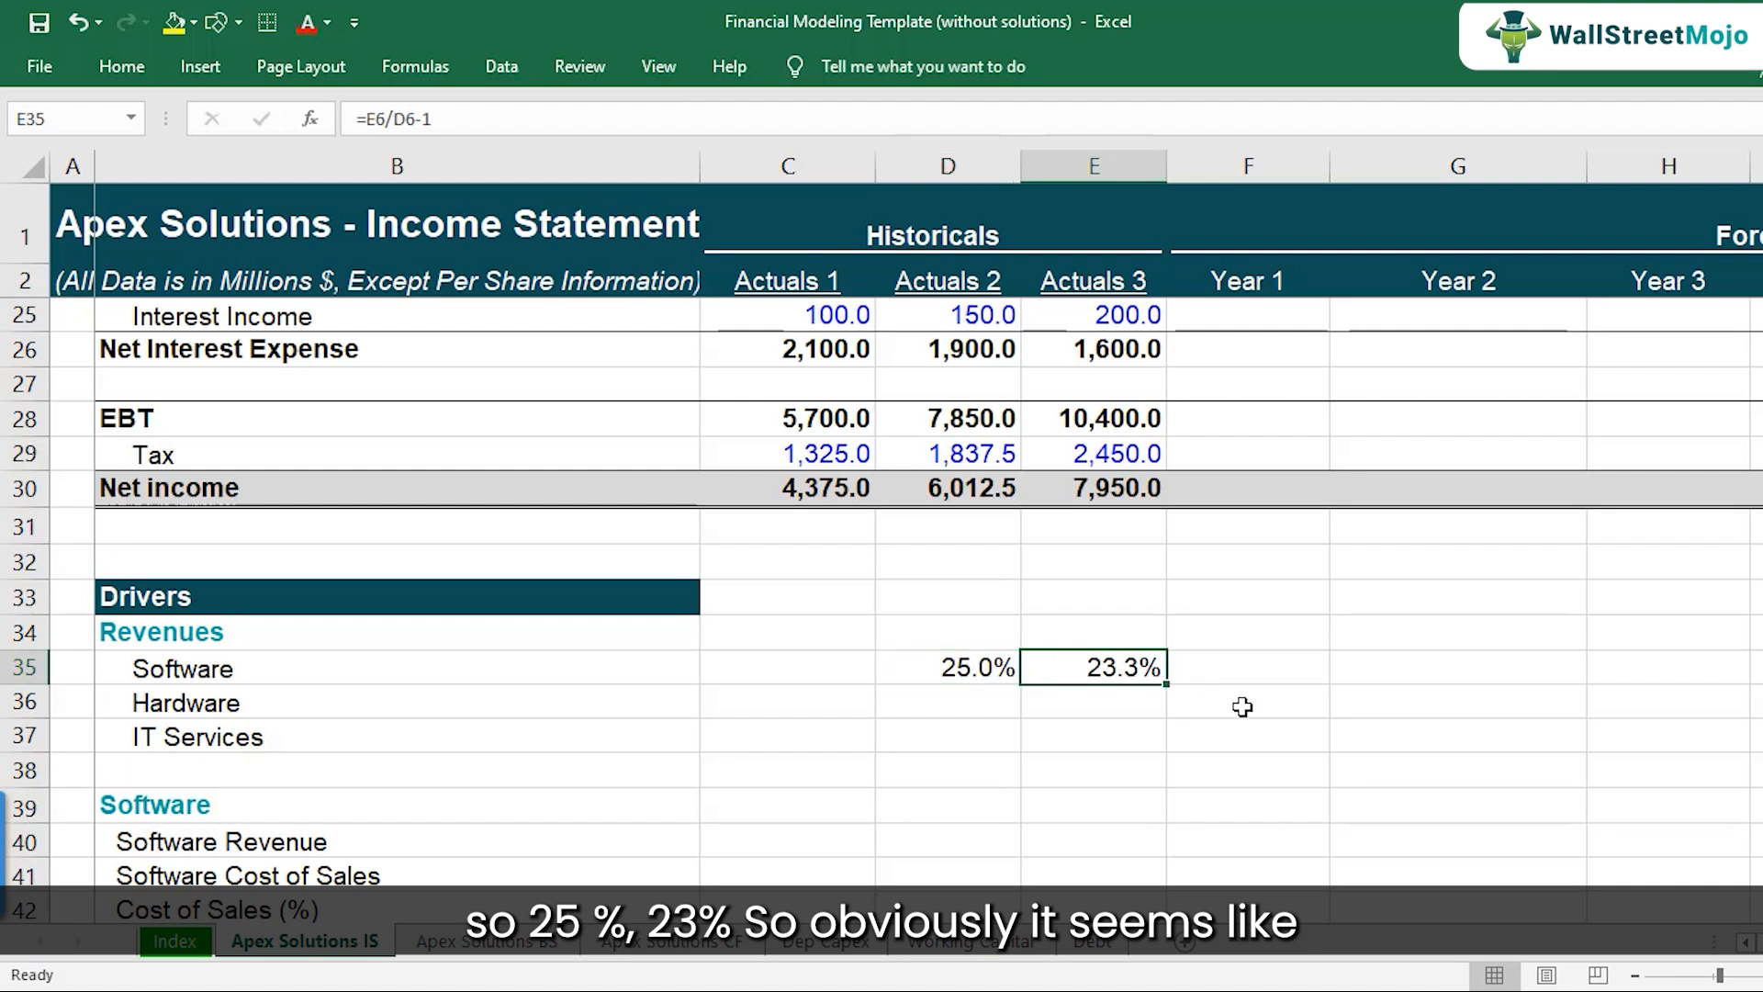
# - Enter 20% as the Year 1 Software growth assumption in F35 and copy it across to Year 5 in J35
pyautogui.press('Right')
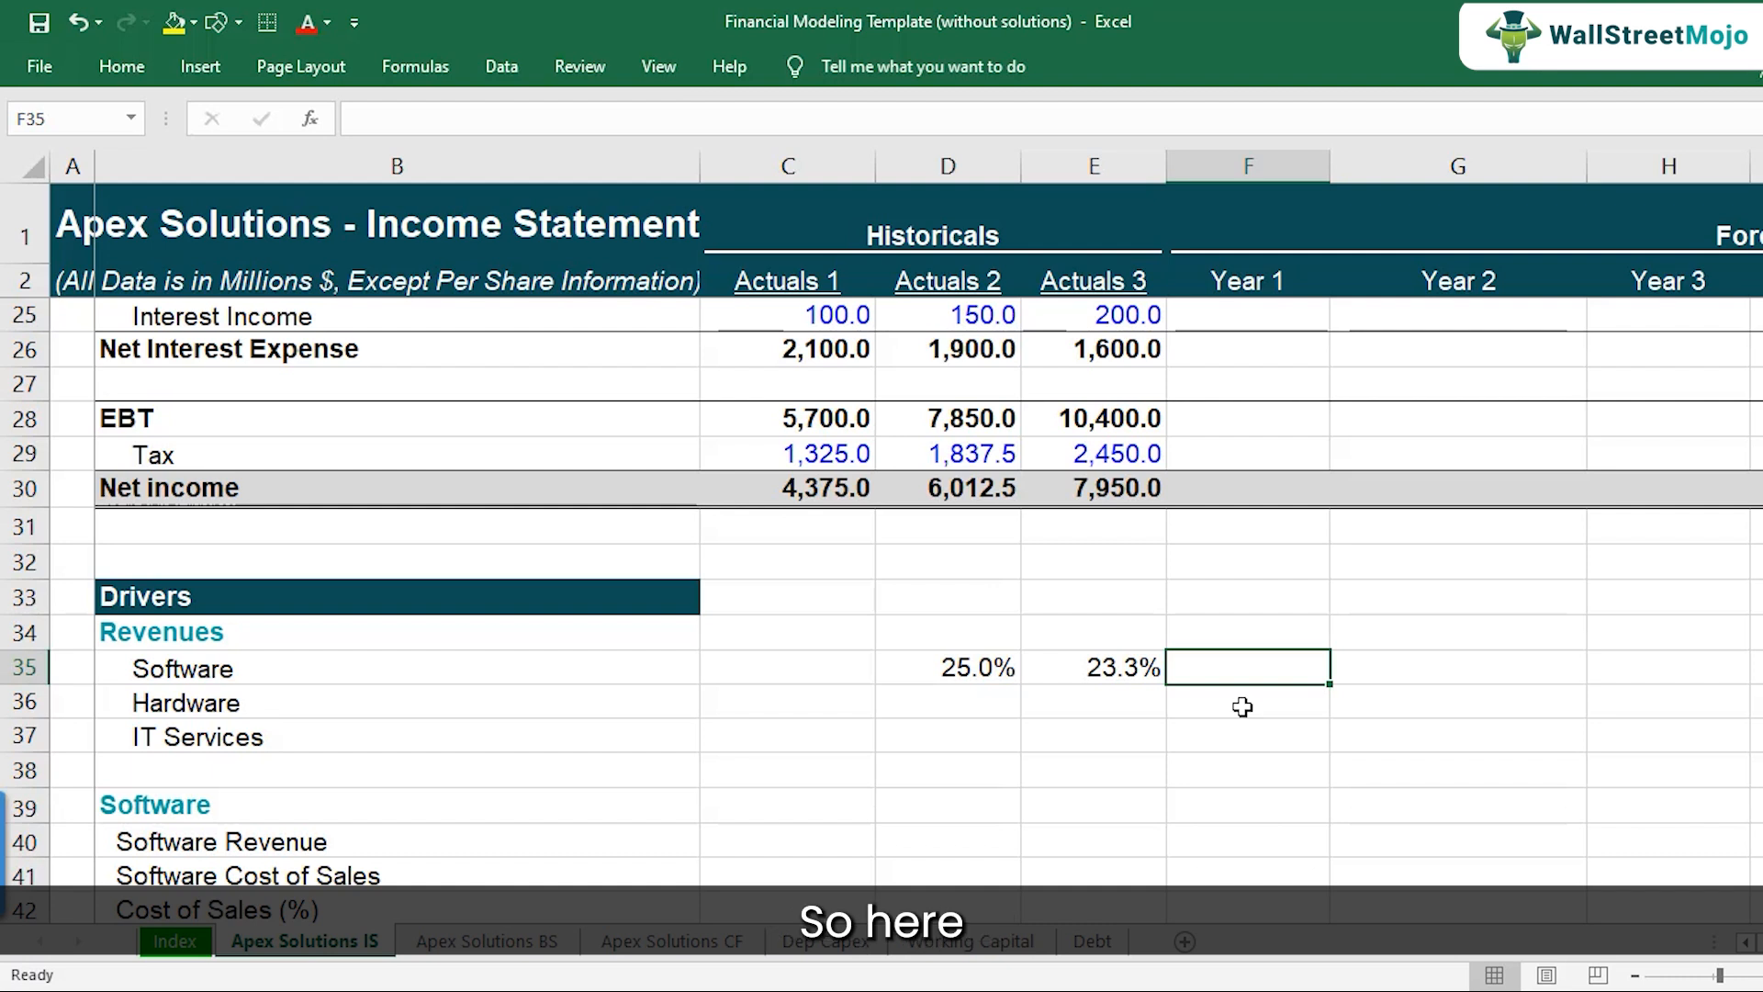
pyautogui.write('20')
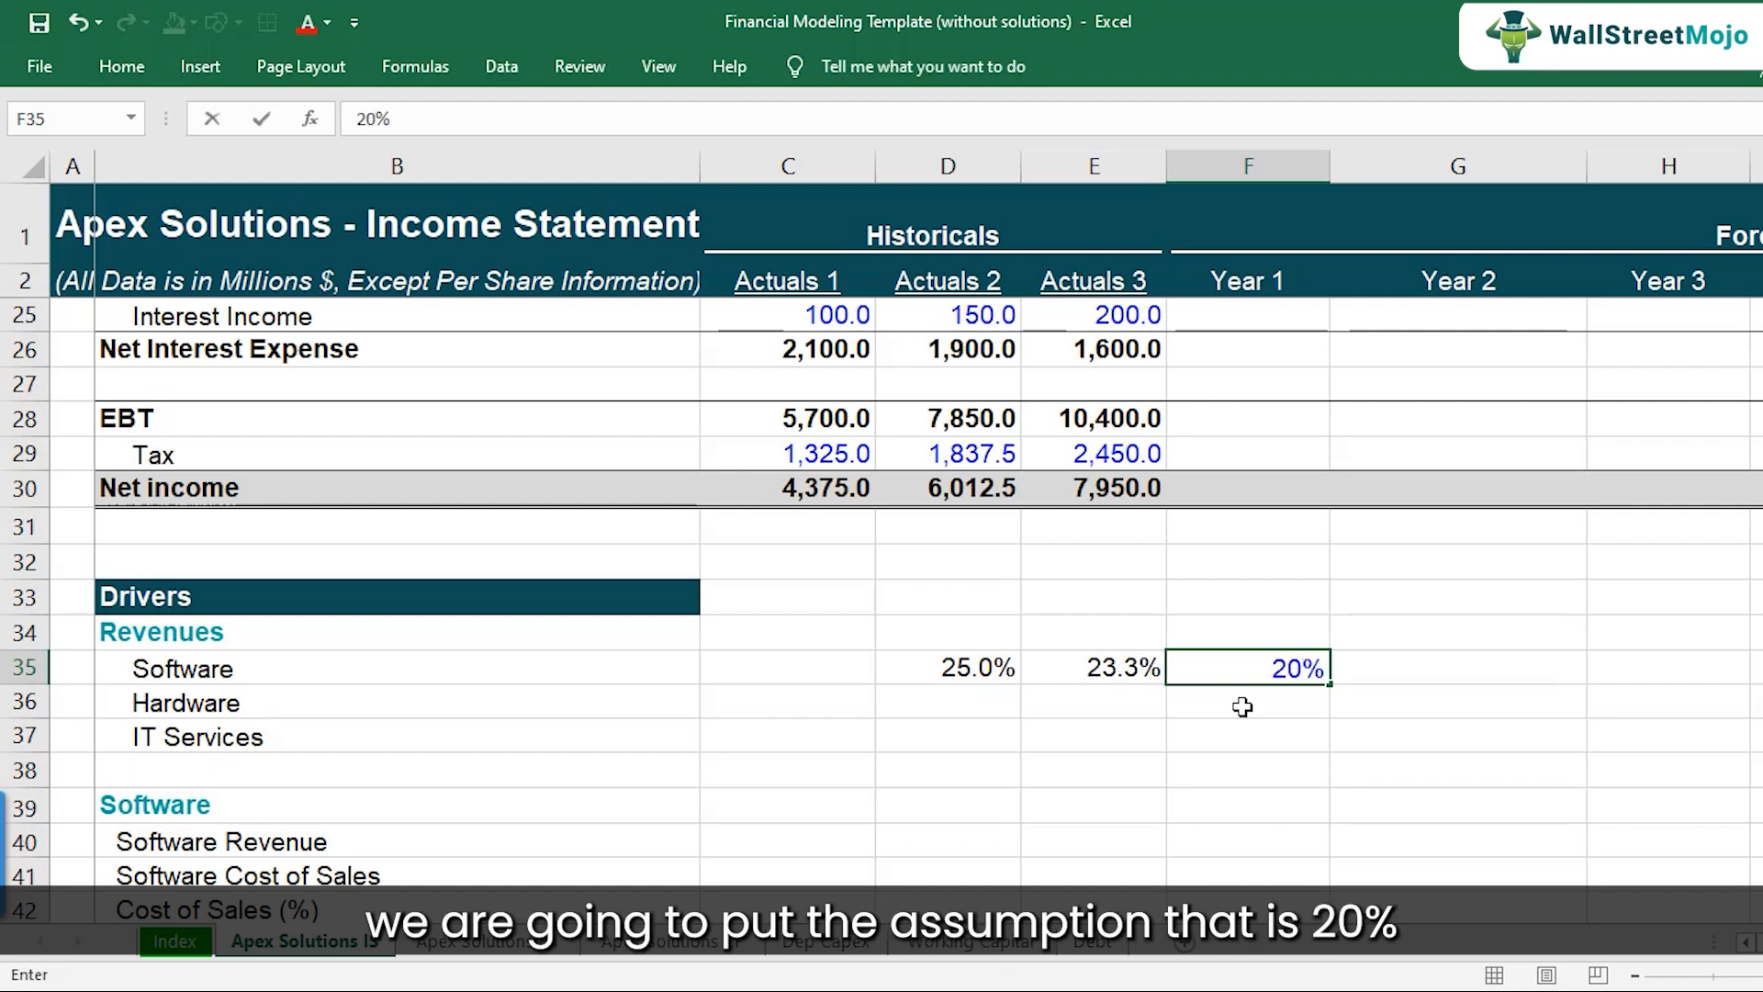
pyautogui.press('Return')
pyautogui.press('Up')
pyautogui.hotkey('ctrl', 'c')
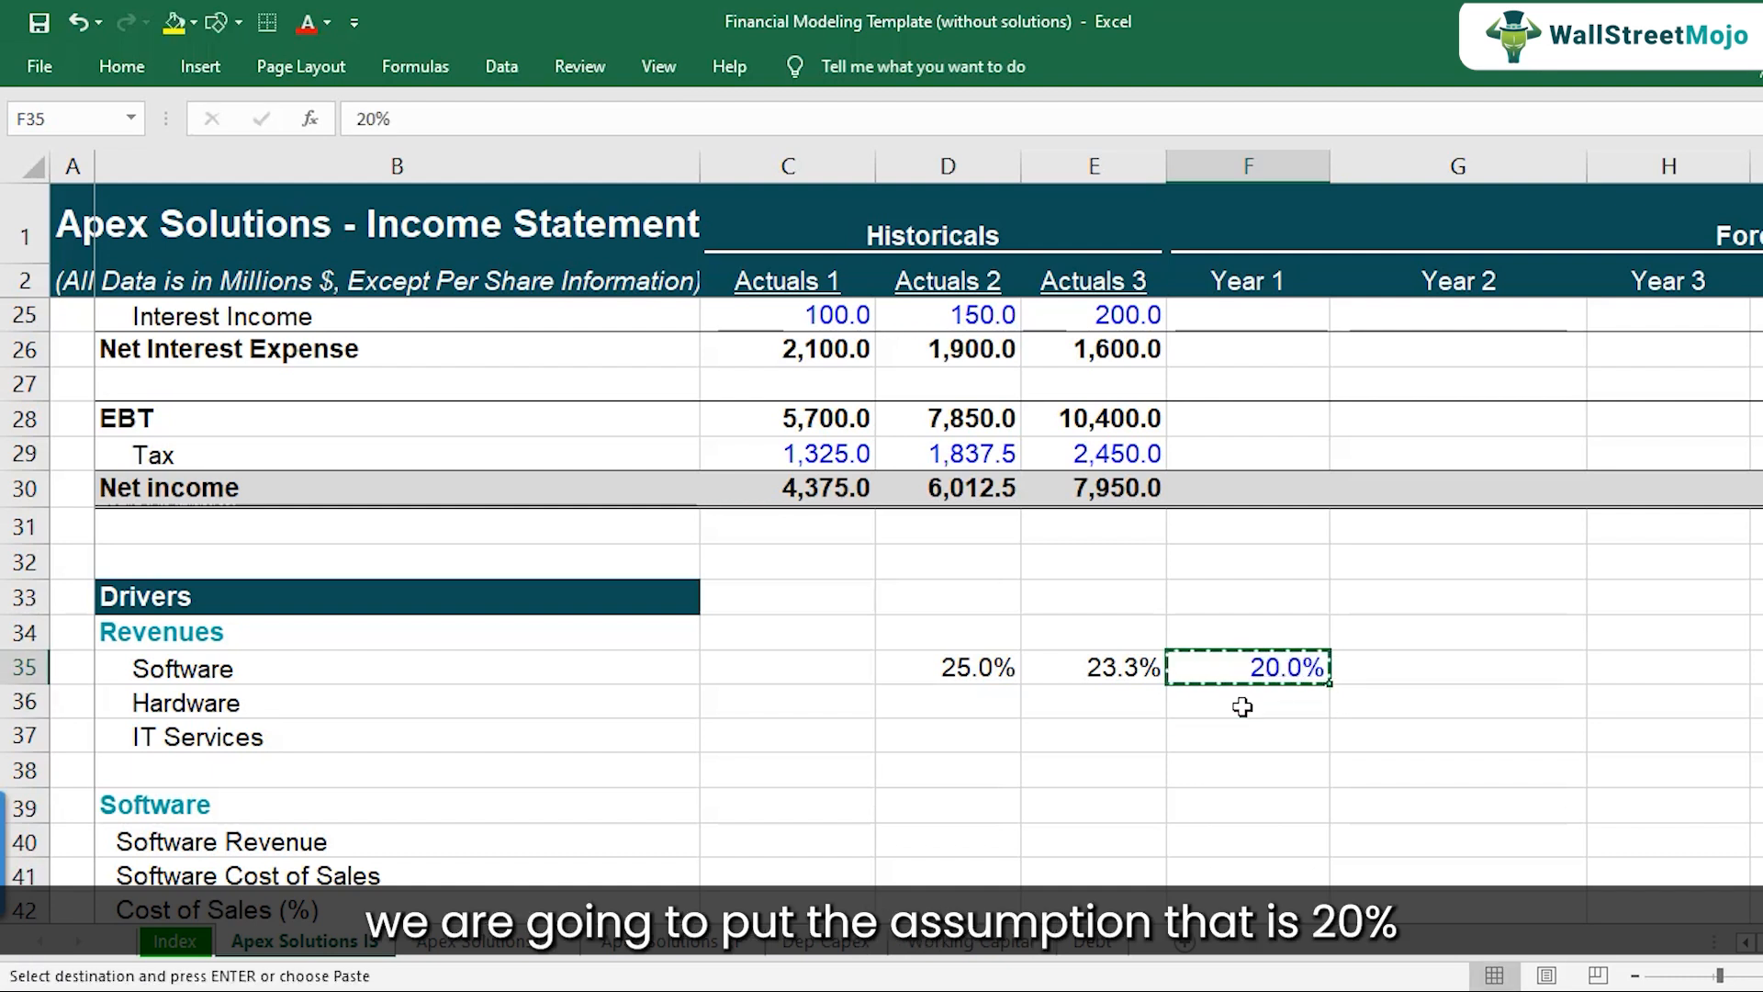
pyautogui.hotkey('shift', 'Right')
pyautogui.hotkey('shift', 'Right')
pyautogui.hotkey('shift', 'Right')
pyautogui.hotkey('shift', 'Right')
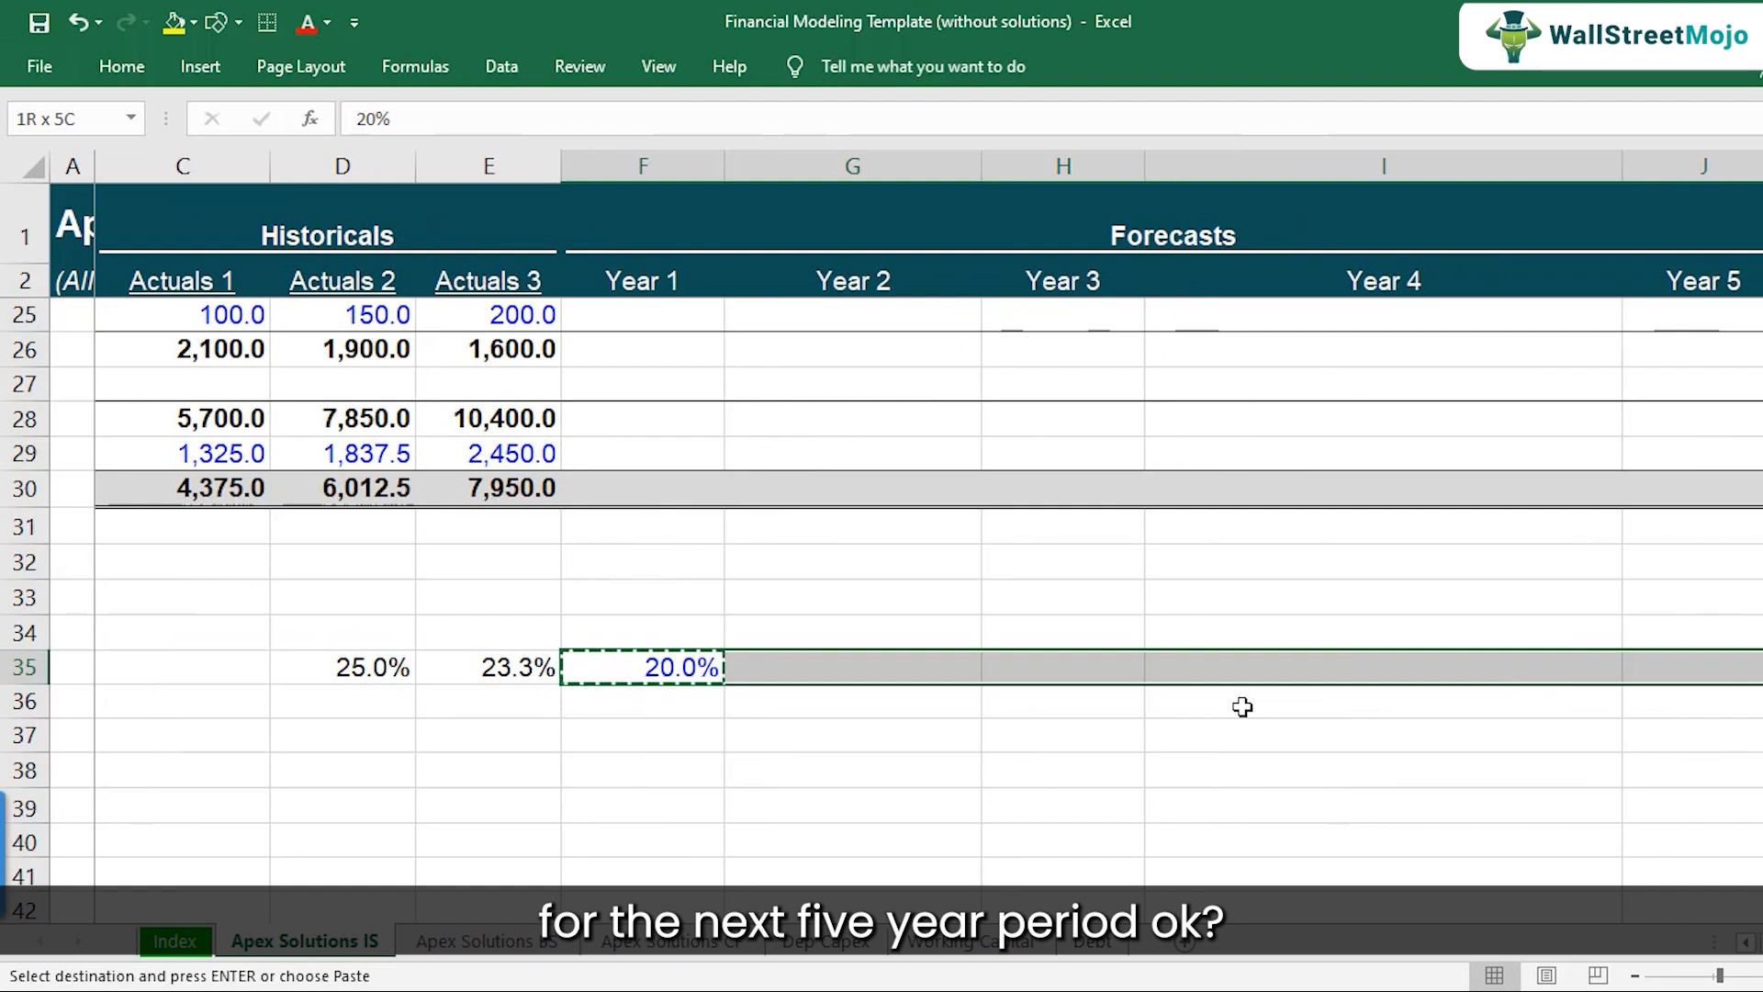
pyautogui.hotkey('ctrl', 'v')
# - Narrow the Year 4 column and match the Year 2 column's width to Year 1 with Paste Special column widths
pyautogui.moveTo(1622, 166); pyautogui.dragTo(1324, 168)
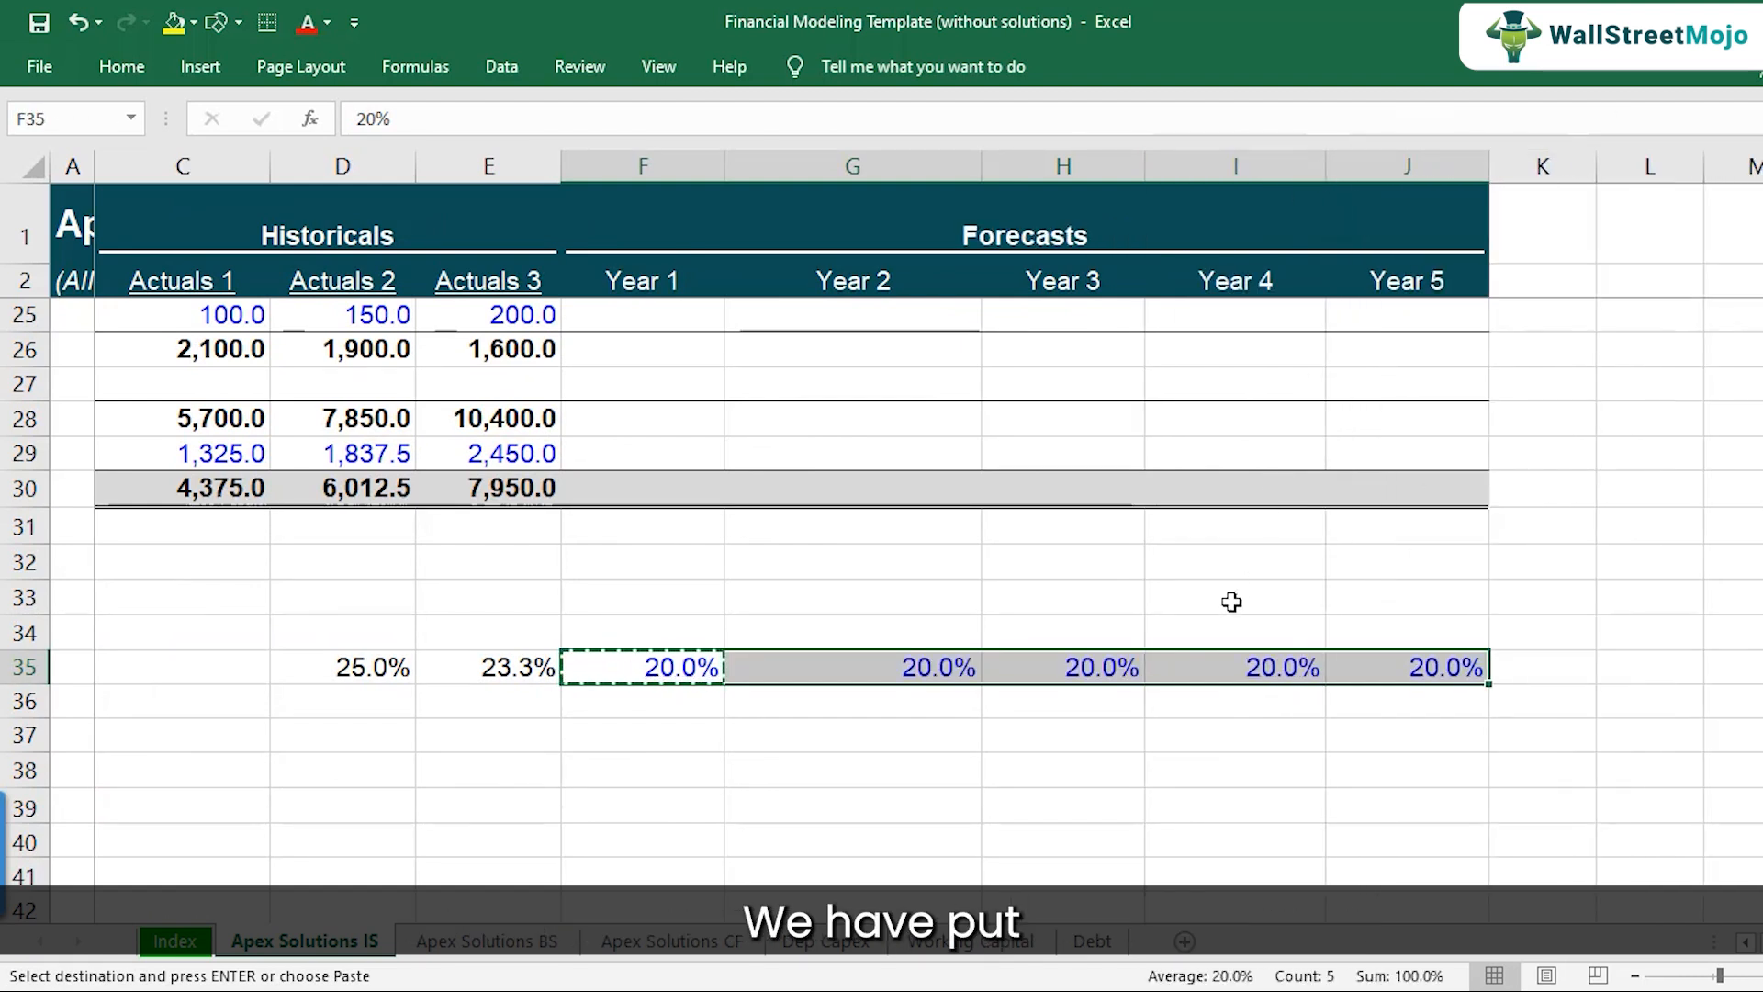
pyautogui.click(872, 661)
pyautogui.hotkey('ctrl', 'alt', 'v')
pyautogui.press('w')
pyautogui.press('Return')
# - Go back along the Software growth row and check the Actuals 2 growth formula in D35
pyautogui.press('Left')
pyautogui.press('Left')
pyautogui.press('Left')
pyautogui.press('Left')
pyautogui.press('Left')
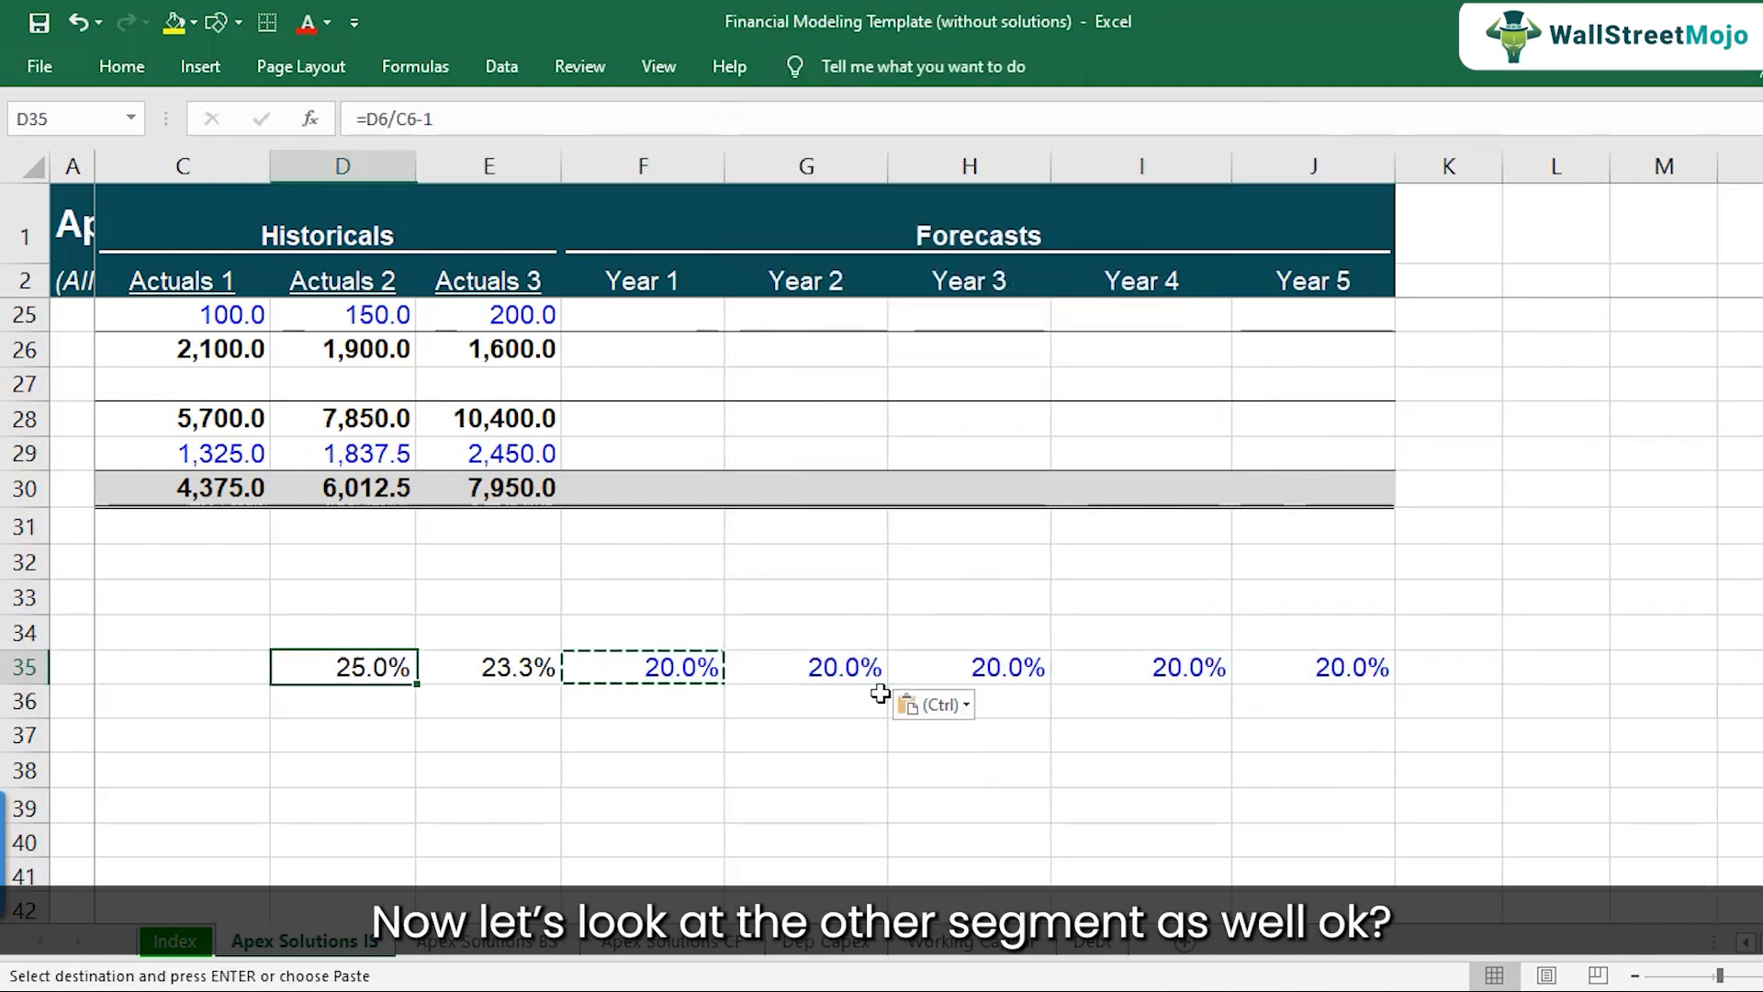
pyautogui.press('Right')
pyautogui.press('Right')
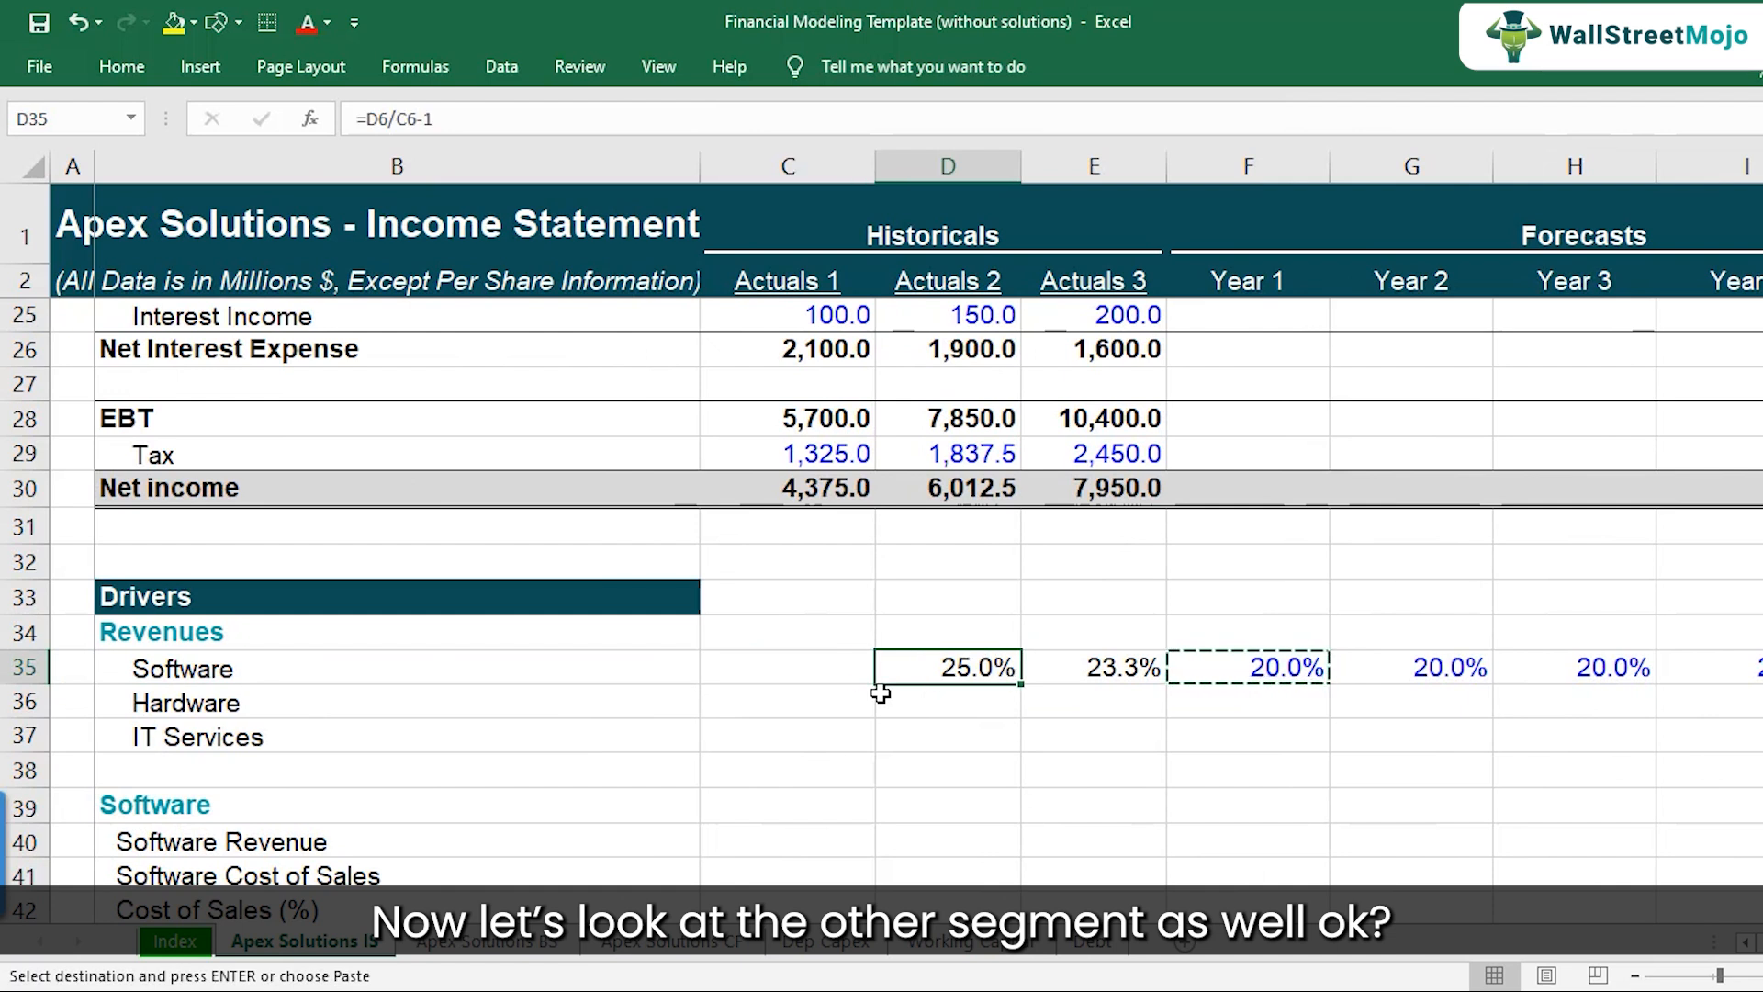
pyautogui.press('F2')
pyautogui.press('Escape')
# - Calculate the Actuals 2 Hardware growth rate in D36 with the formula =D7/C7-1
pyautogui.click(921, 707)
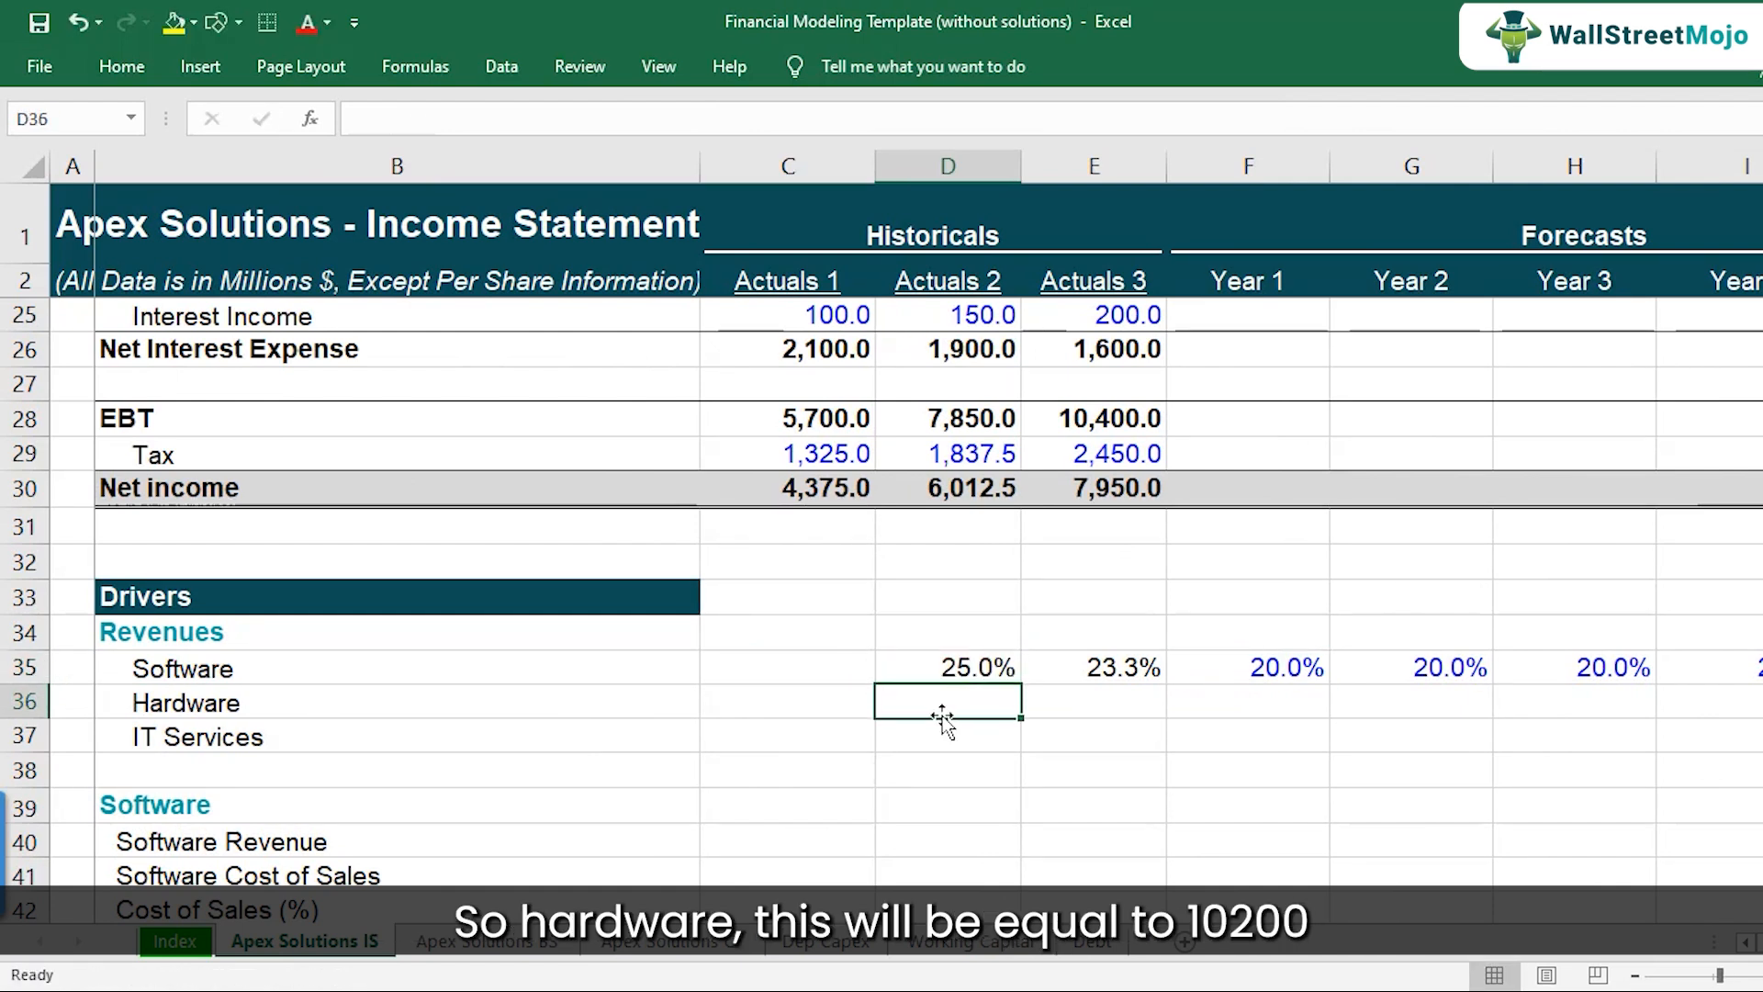
pyautogui.write('=')
pyautogui.scroll(7, 944, 597)
pyautogui.click(964, 463)
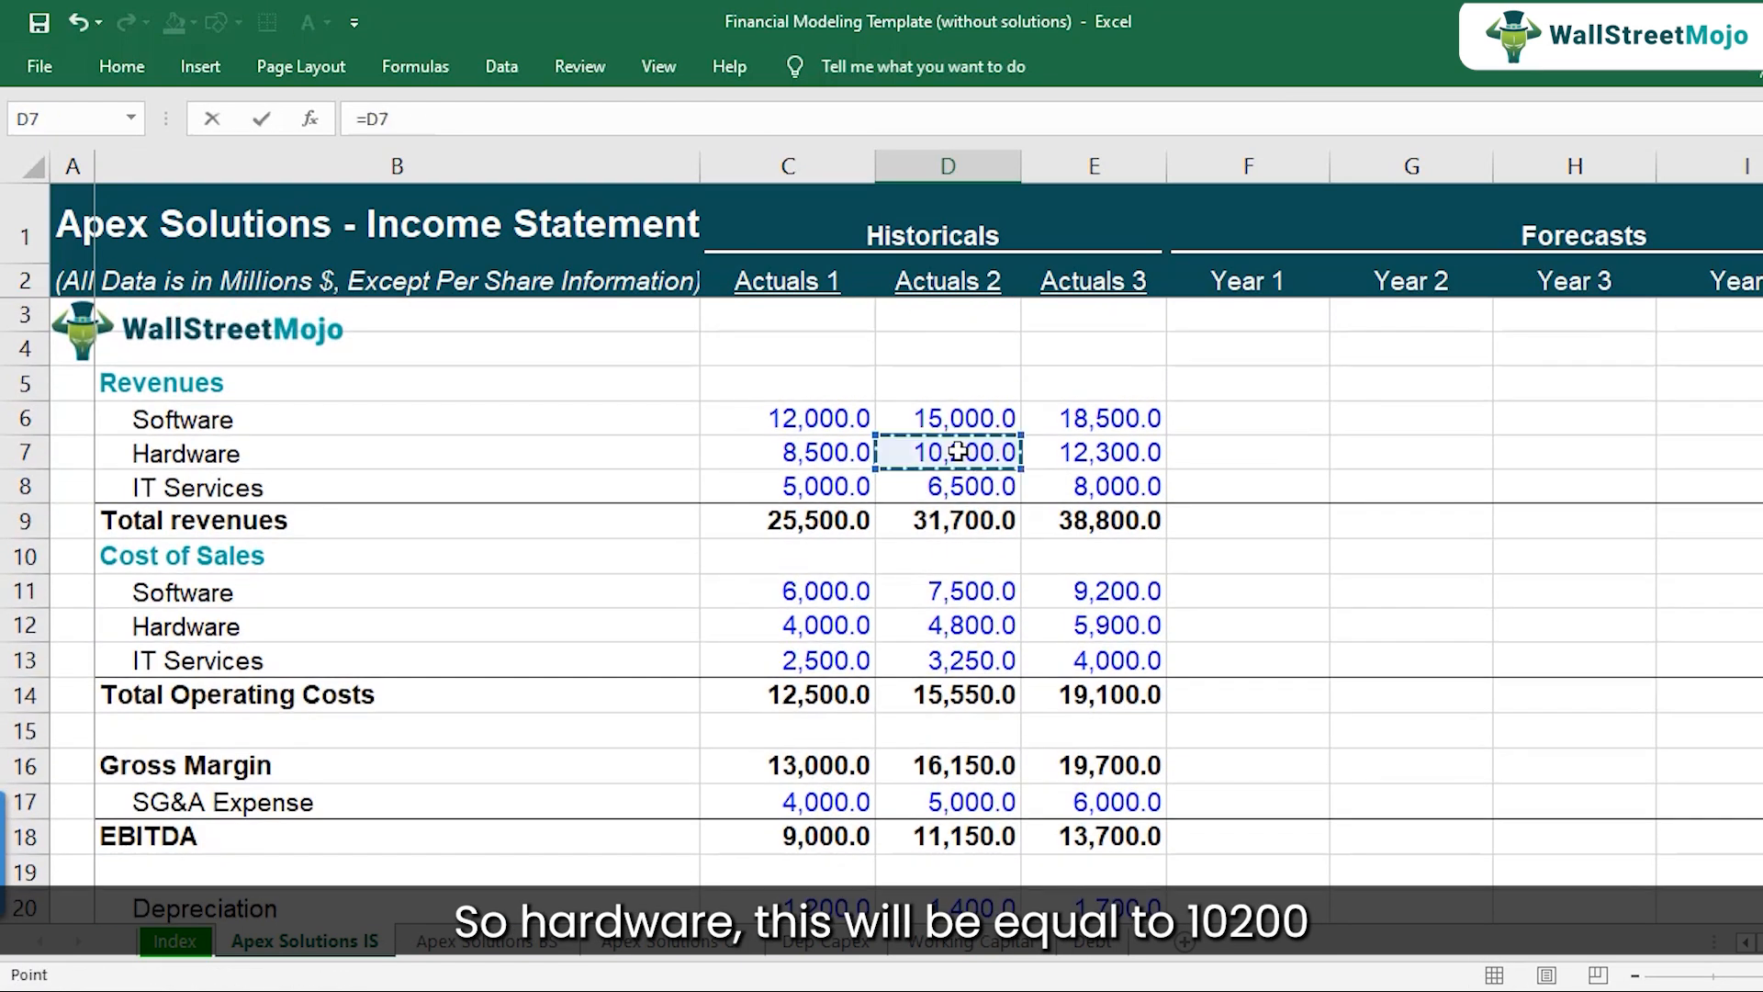
pyautogui.write('/')
pyautogui.click(820, 452)
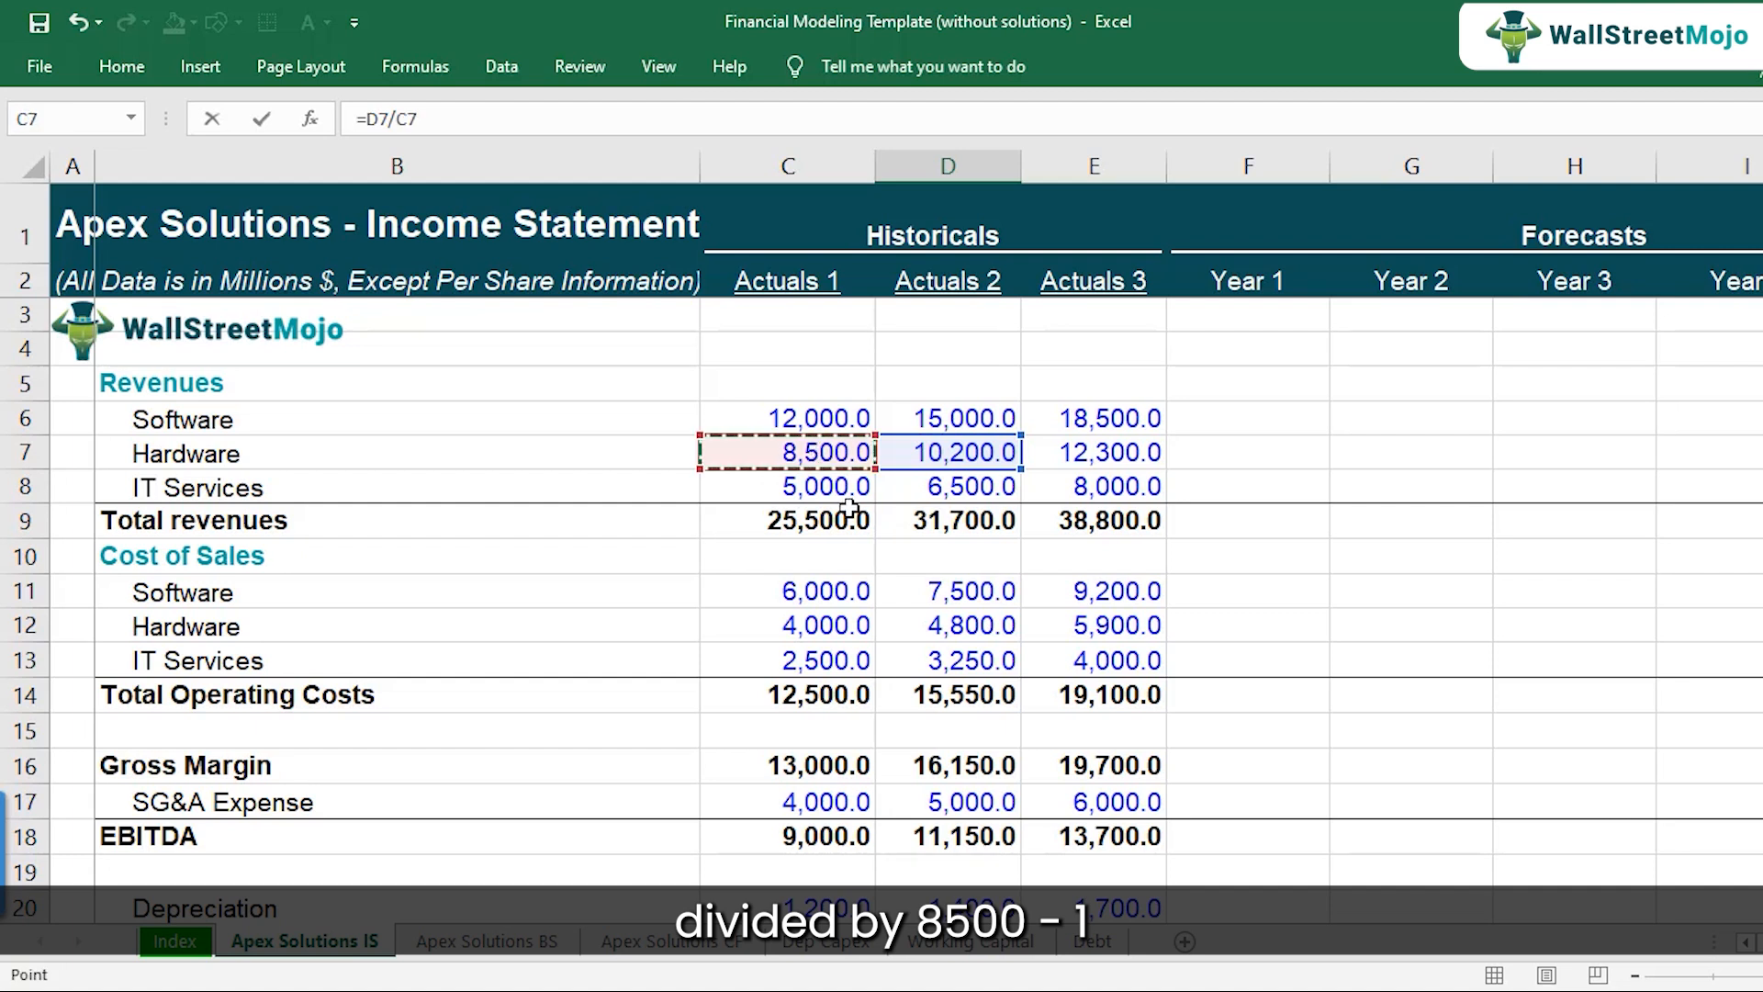
pyautogui.write('-1')
pyautogui.press('Return')
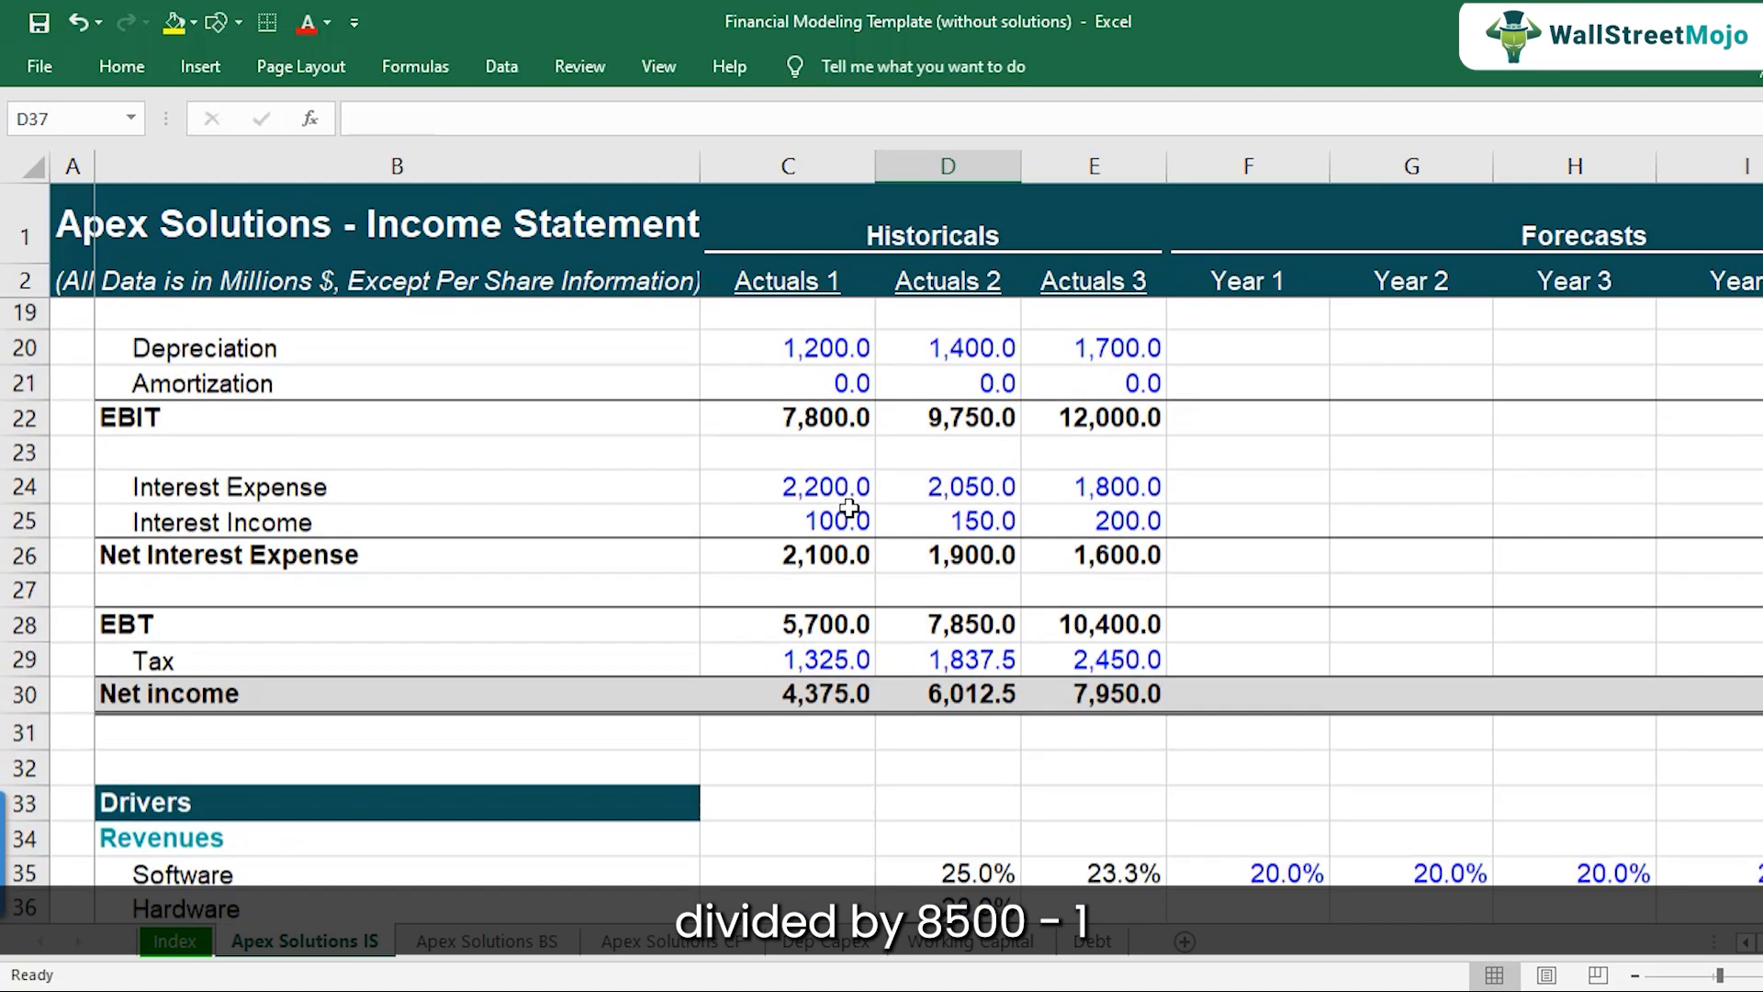
# - Copy the Hardware growth formula from D36 to E36 for Actuals 3 and check its cell references
pyautogui.press('Up')
pyautogui.hotkey('ctrl', 'c')
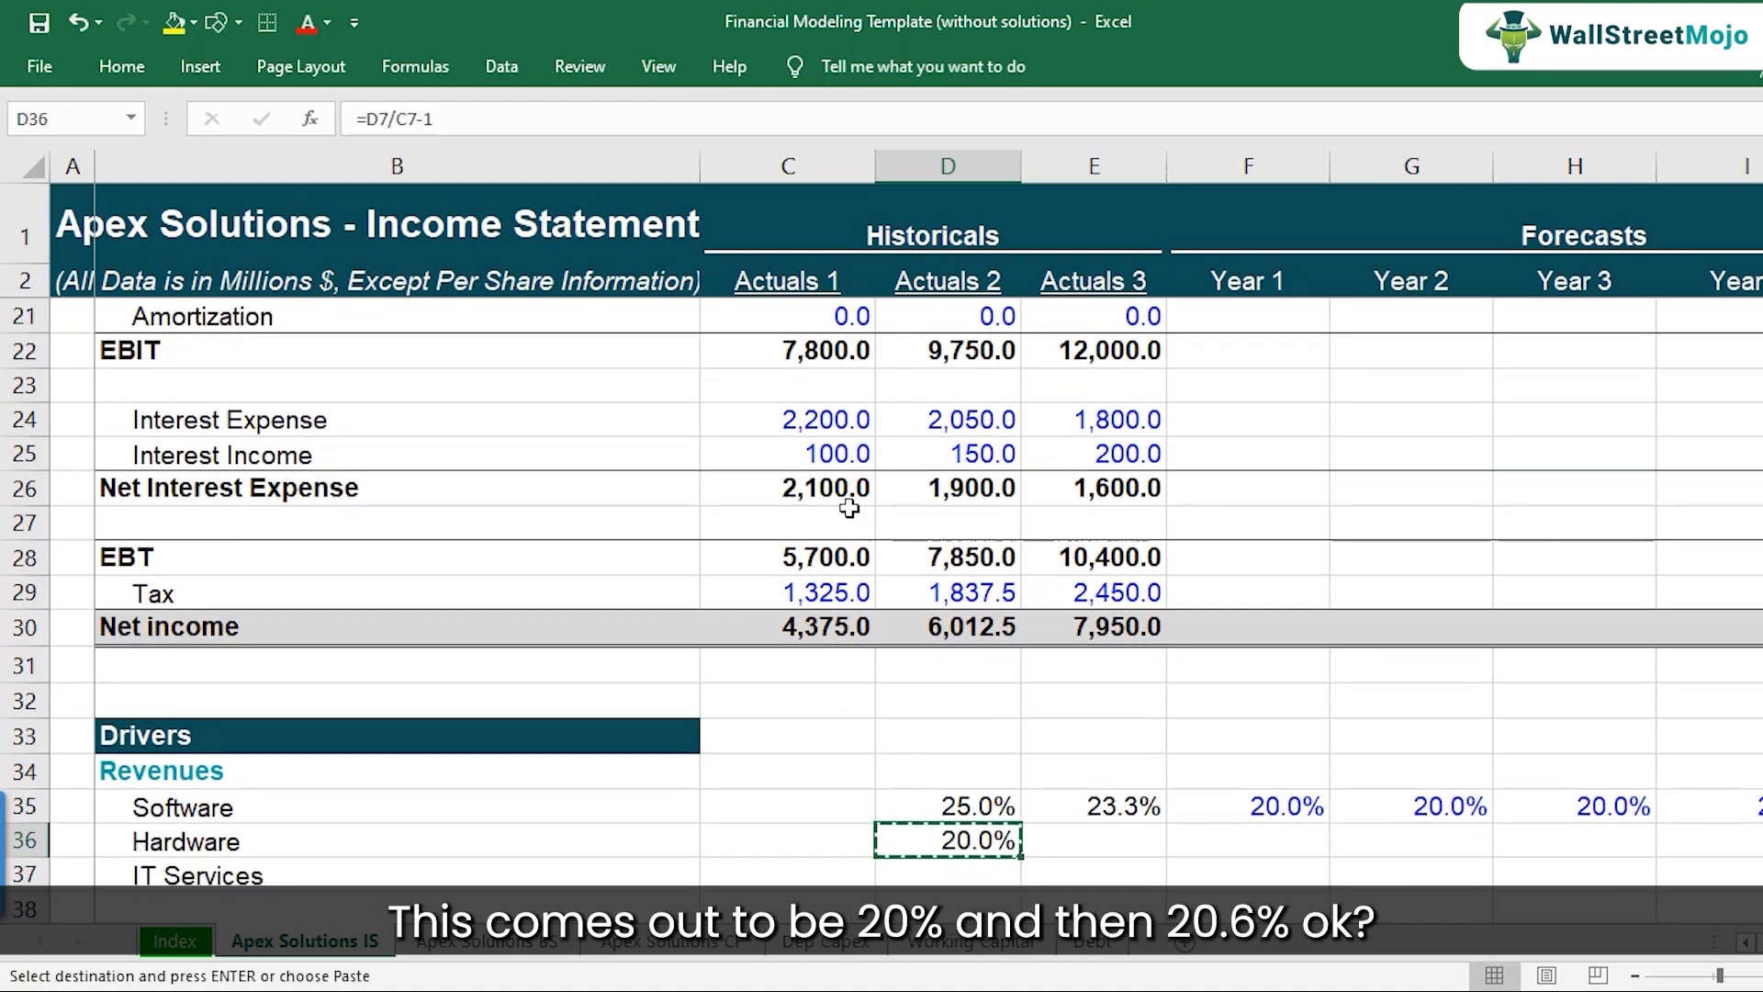
pyautogui.press('Right')
pyautogui.hotkey('ctrl', 'v')
pyautogui.press('F2')
pyautogui.press('Escape')
pyautogui.press('Left')
# - Look up the Hardware growth rate in the case-study PDF, return to Excel, and enter 18% for Year 1 in F36
pyautogui.hotkey('alt', 'Tab')
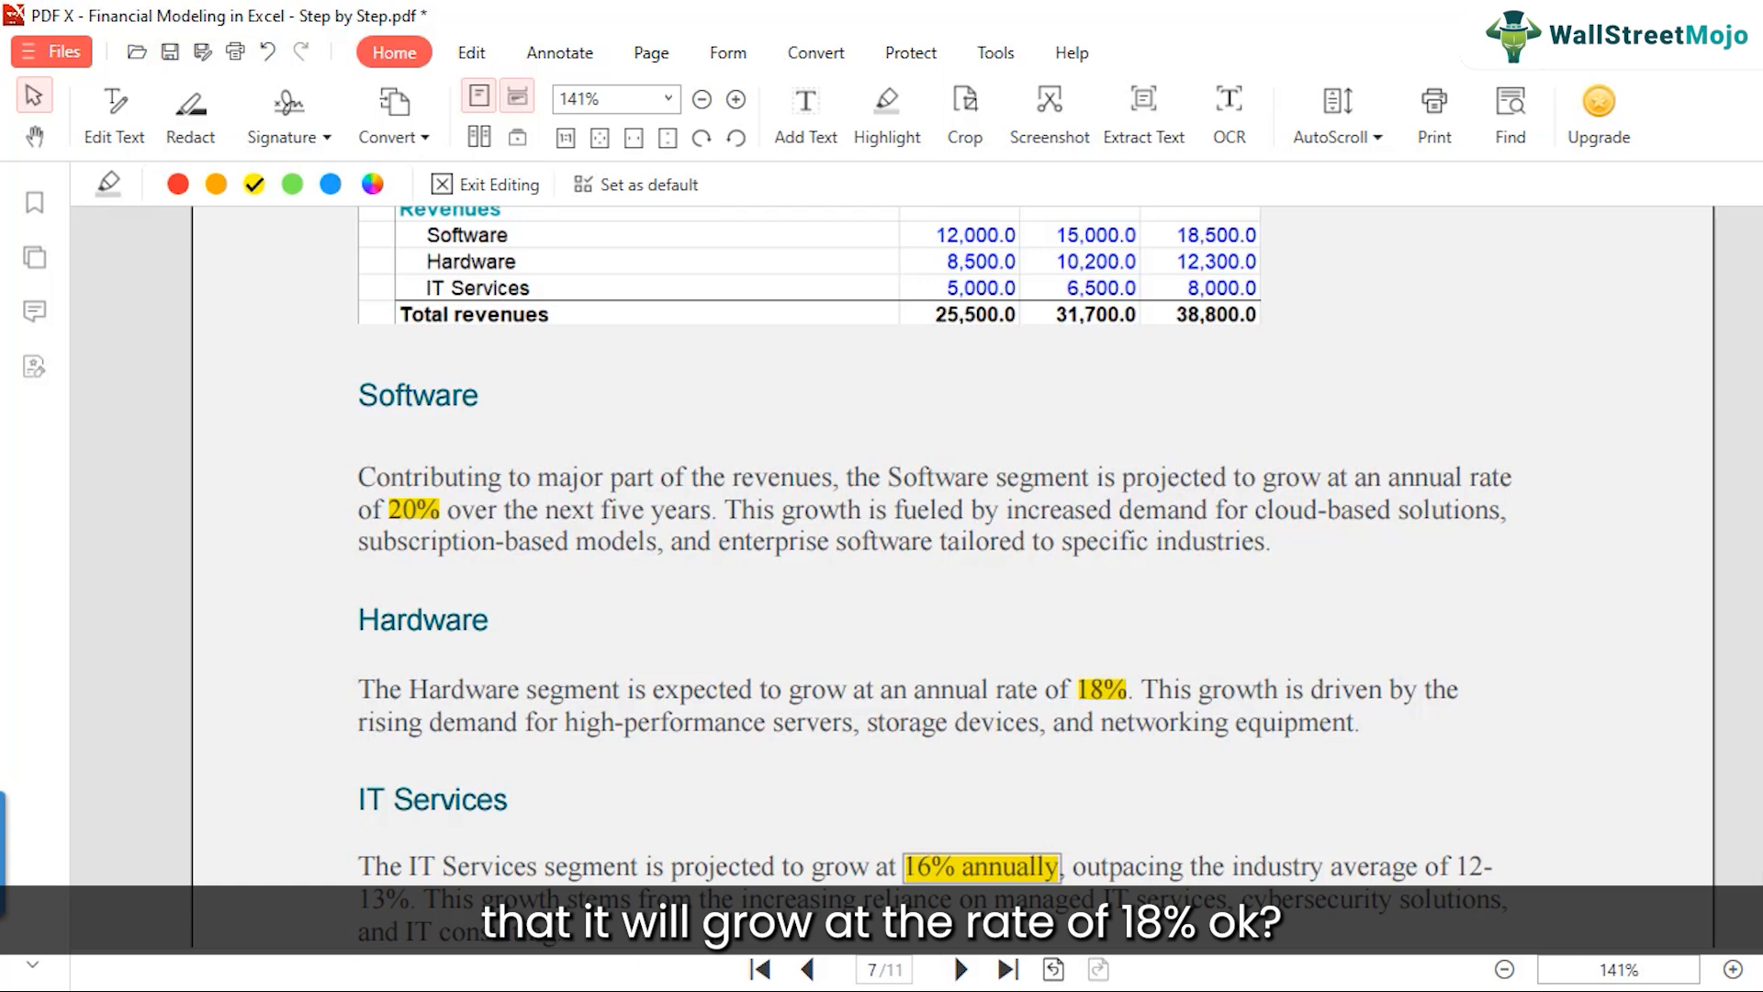
pyautogui.moveTo(899, 987)
pyautogui.click(1037, 872)
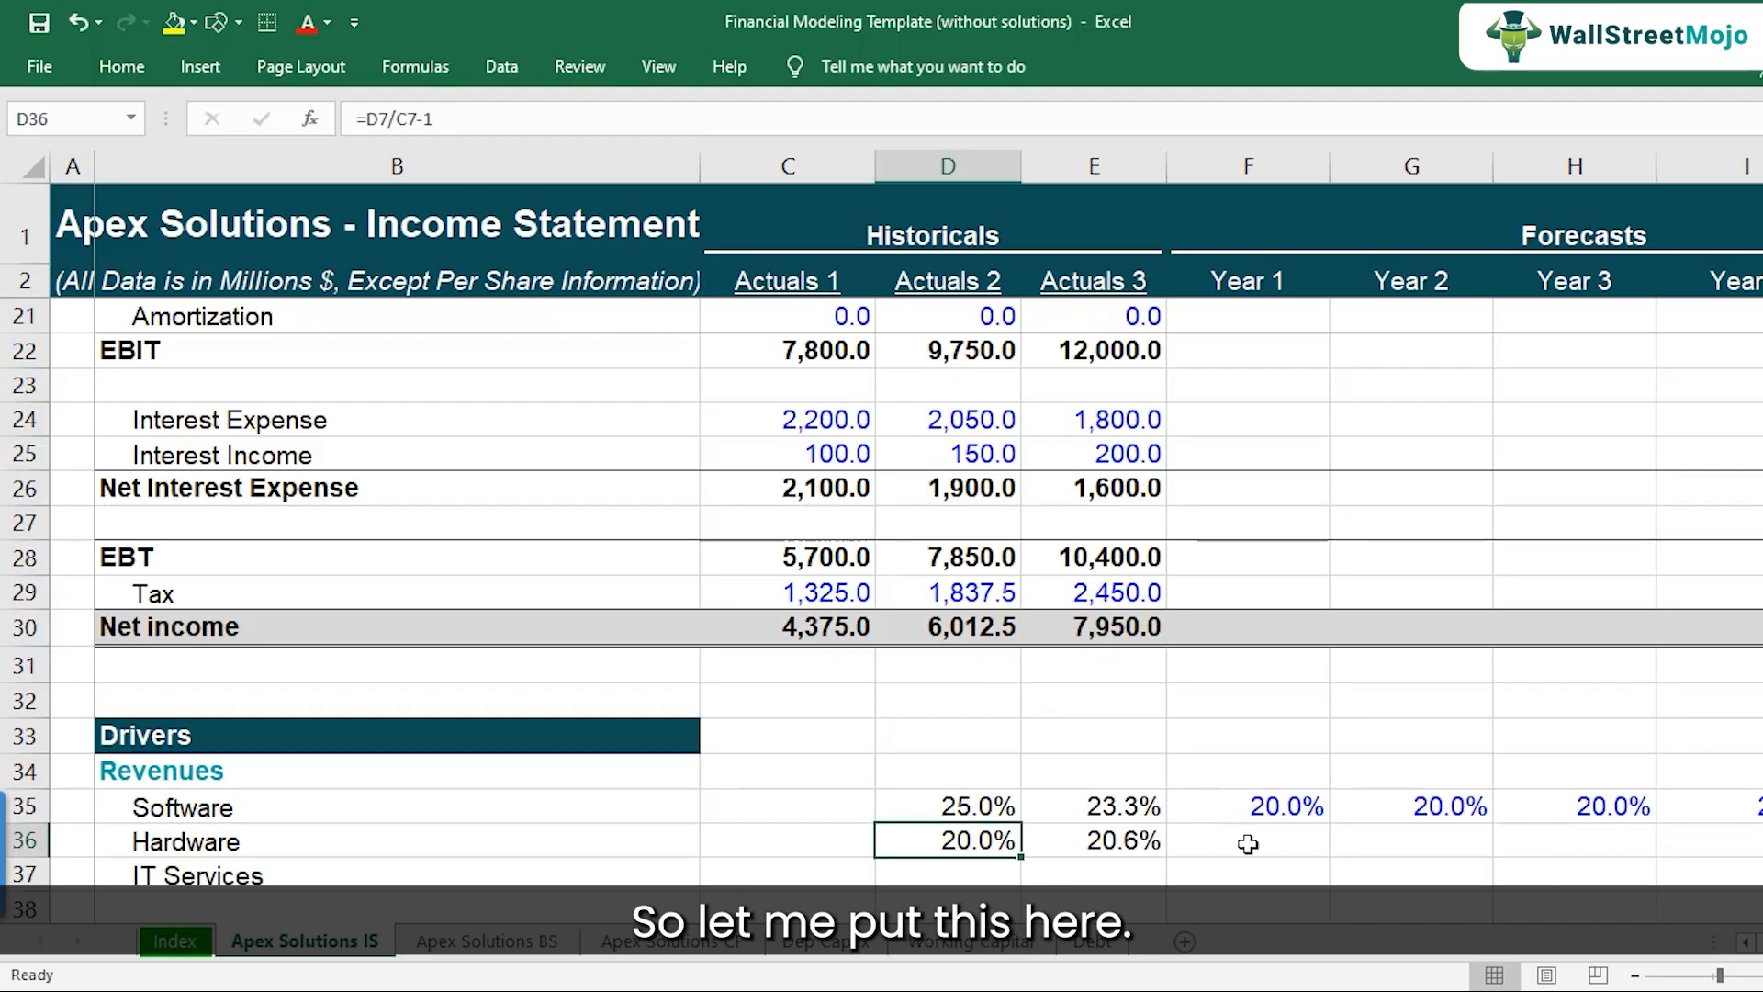
pyautogui.scroll(-2, 1276, 853)
pyautogui.click(1258, 642)
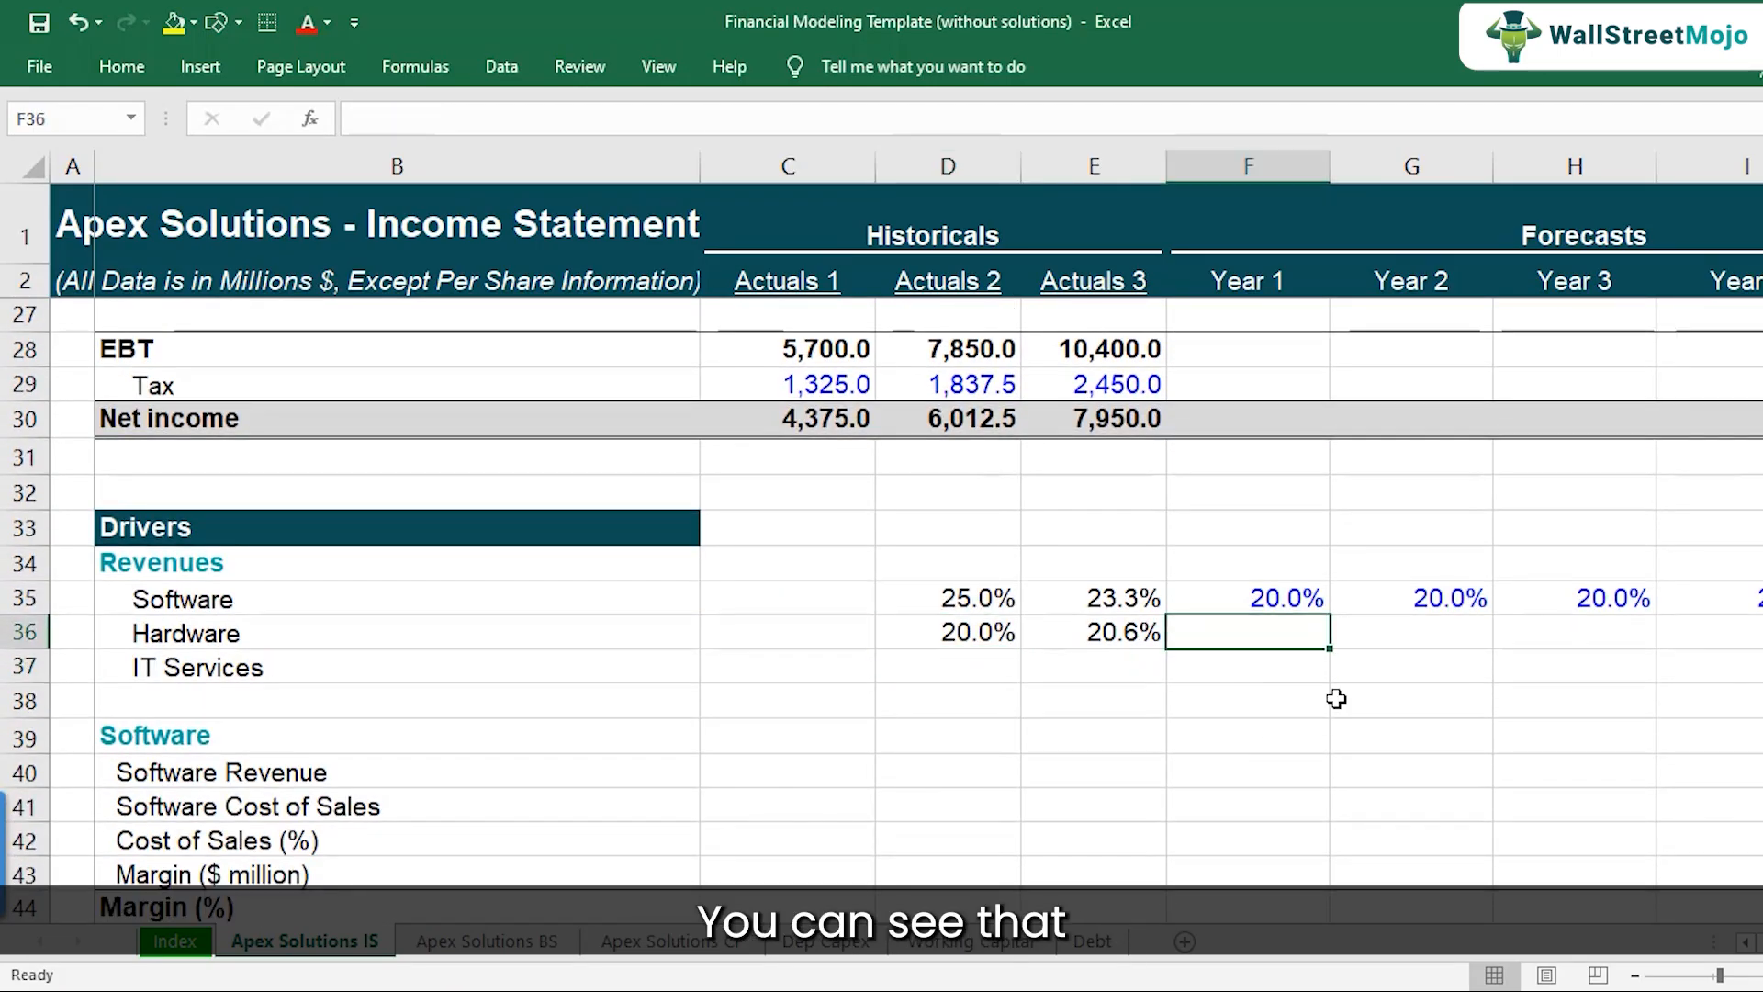
pyautogui.write('18%')
pyautogui.press('Return')
pyautogui.press('Up')
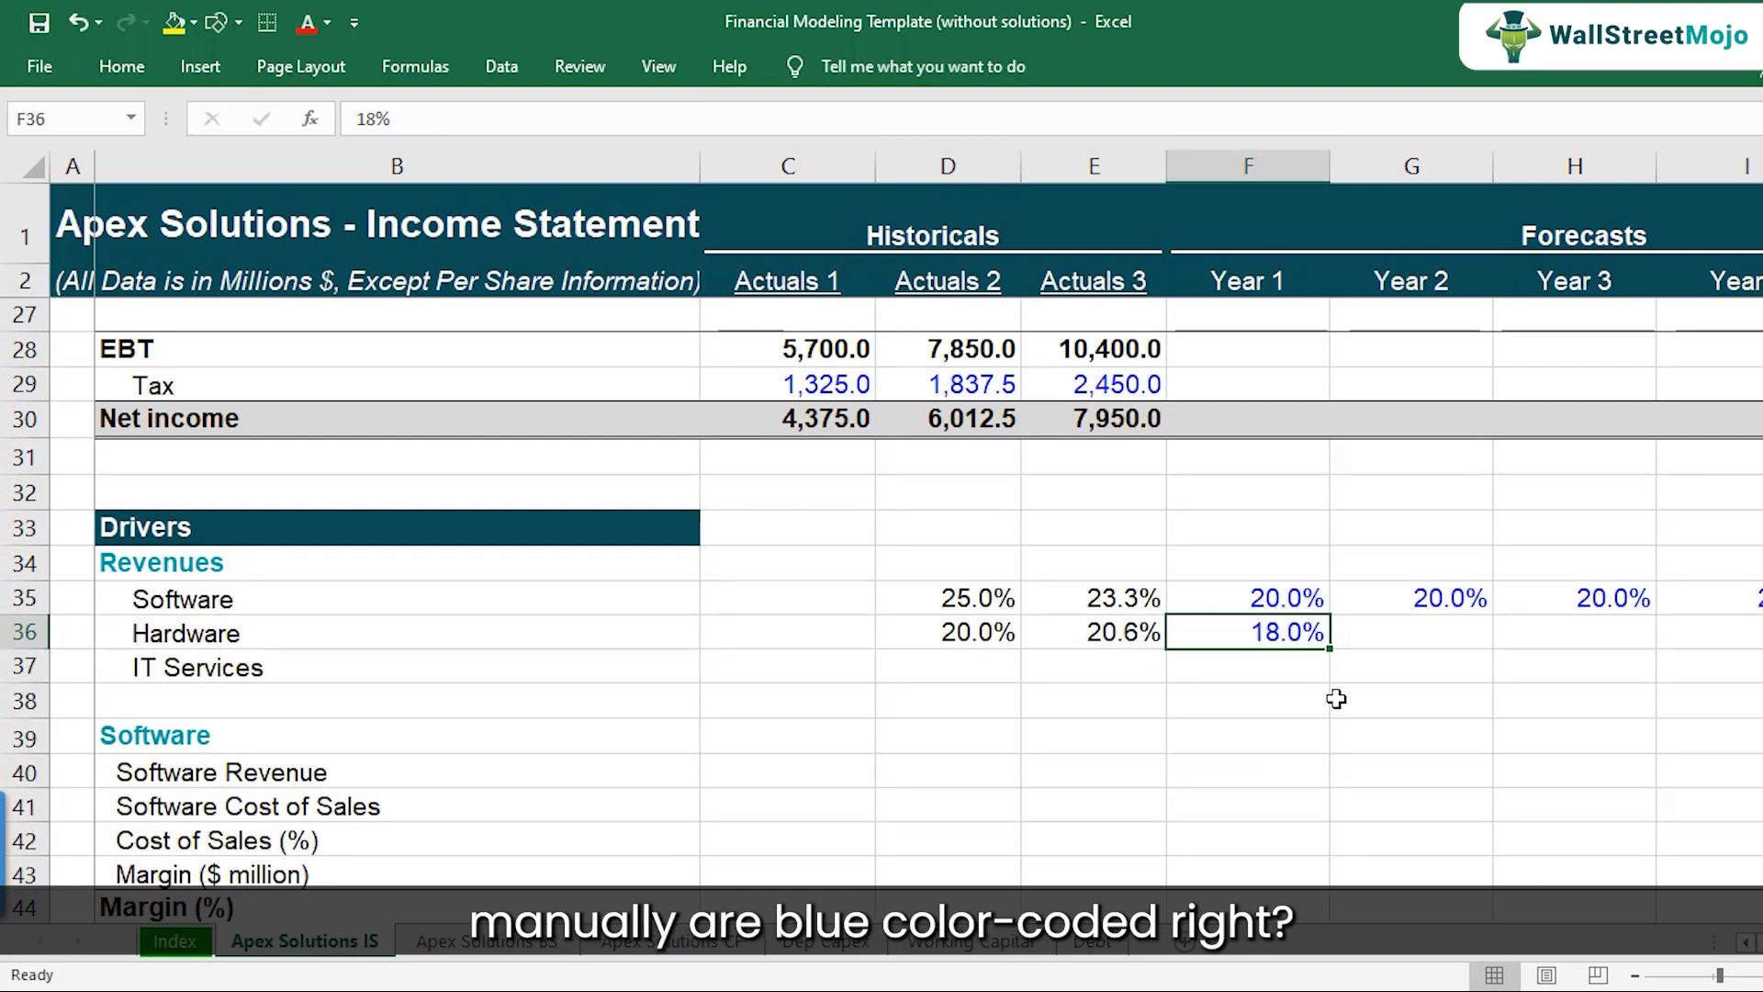
# - Copy the 18% Hardware growth assumption from F36 across Year 2 to Year 5 in G36:J36
pyautogui.hotkey('ctrl', 'c')
pyautogui.press('Right')
pyautogui.hotkey('shift', 'Right')
pyautogui.hotkey('shift', 'Right')
pyautogui.hotkey('shift', 'Right')
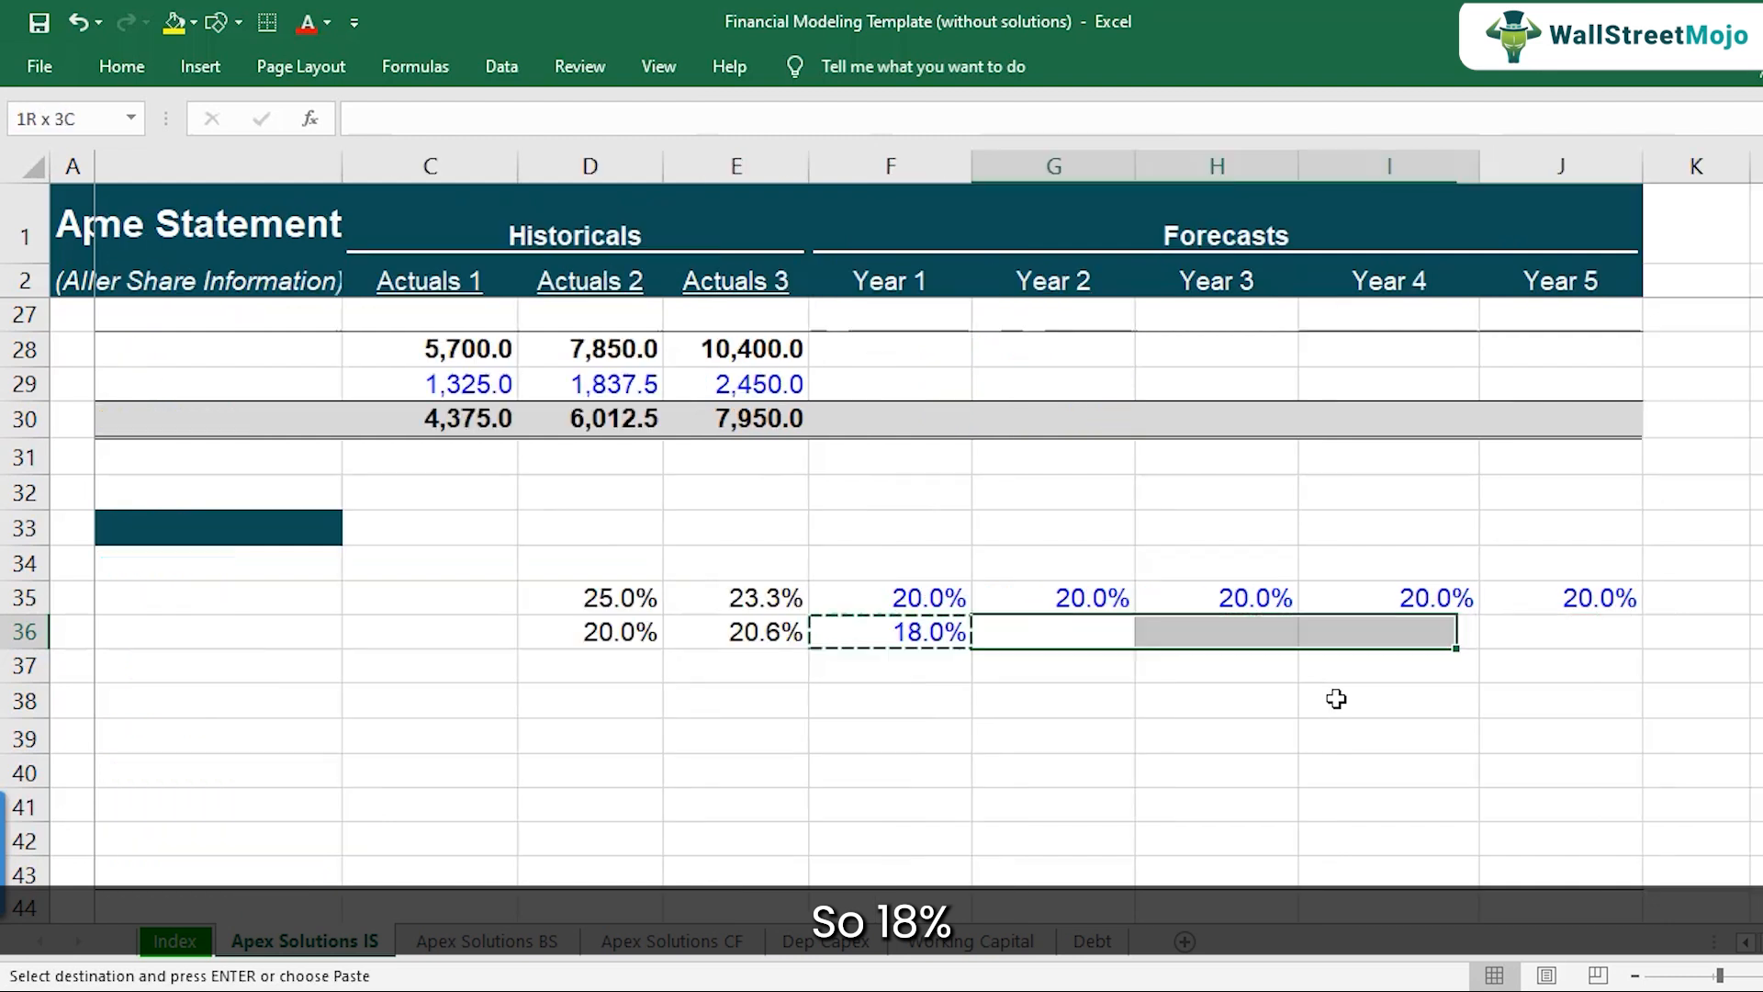
pyautogui.hotkey('ctrl', 'v')
pyautogui.press('Left')
pyautogui.press('Left')
pyautogui.press('Left')
pyautogui.press('Left')
pyautogui.press('Left')
pyautogui.press('Left')
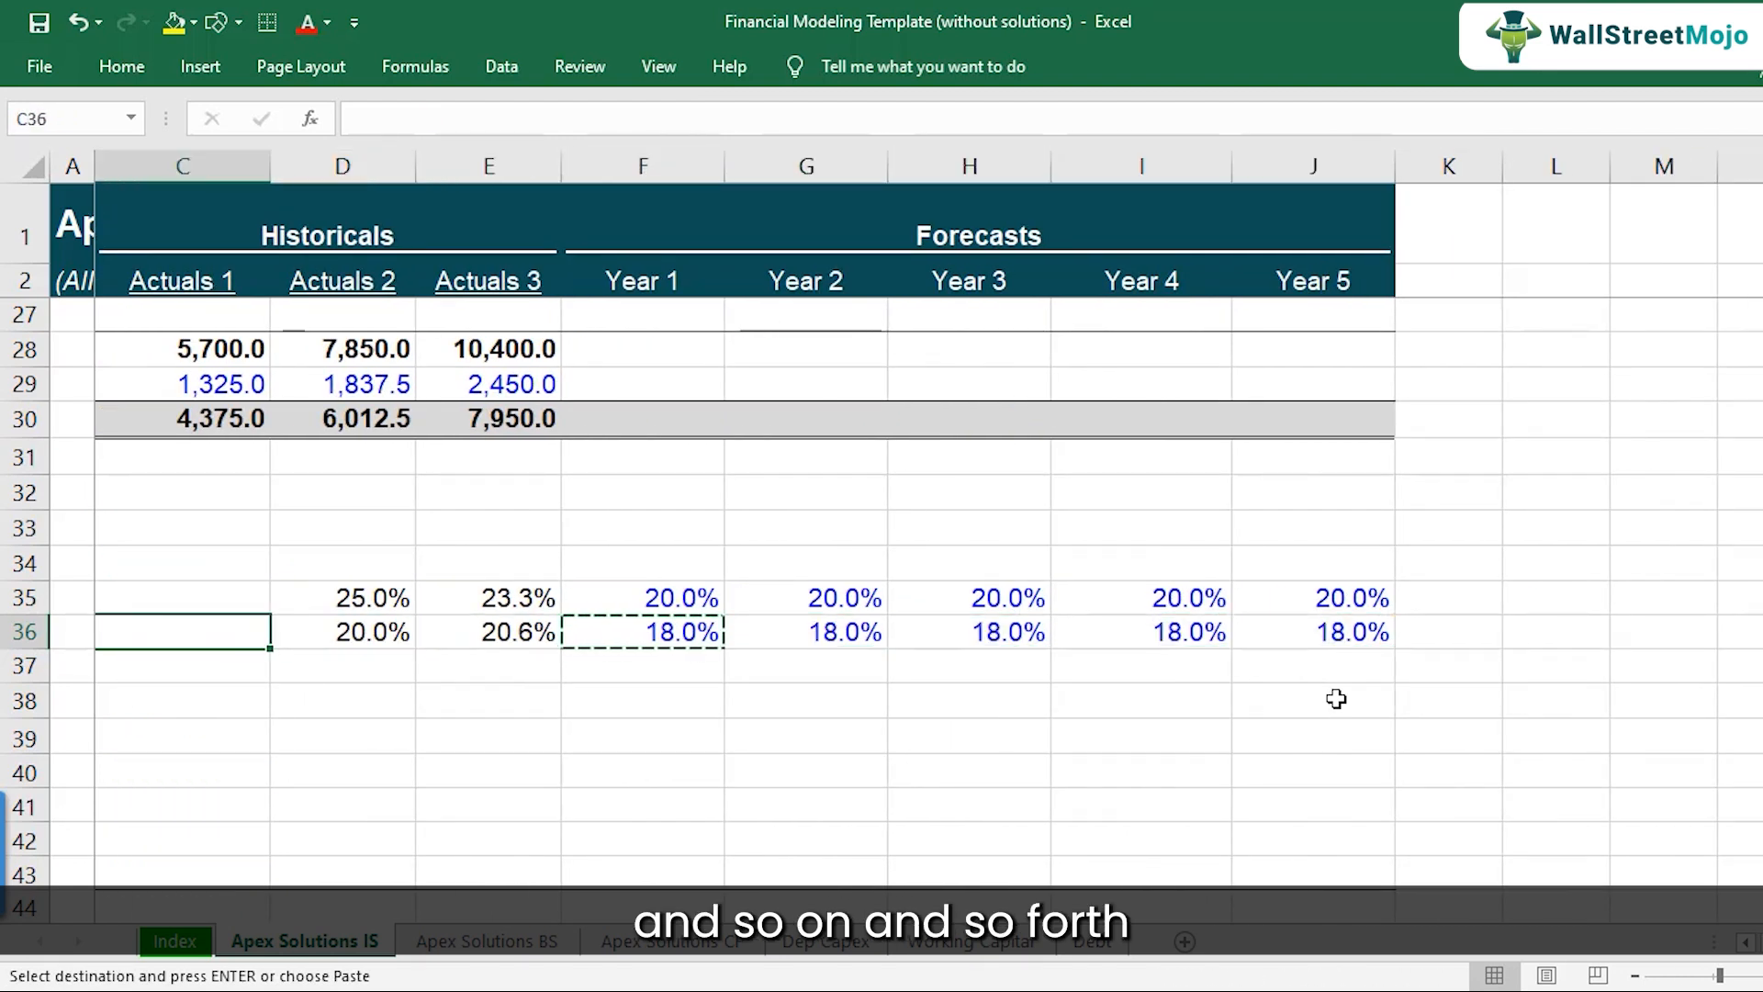
# - Calculate the Actuals 2 IT Services growth rate in D37 with the formula =D8/C8-1
pyautogui.press('Right')
pyautogui.press('Right')
pyautogui.press('Right')
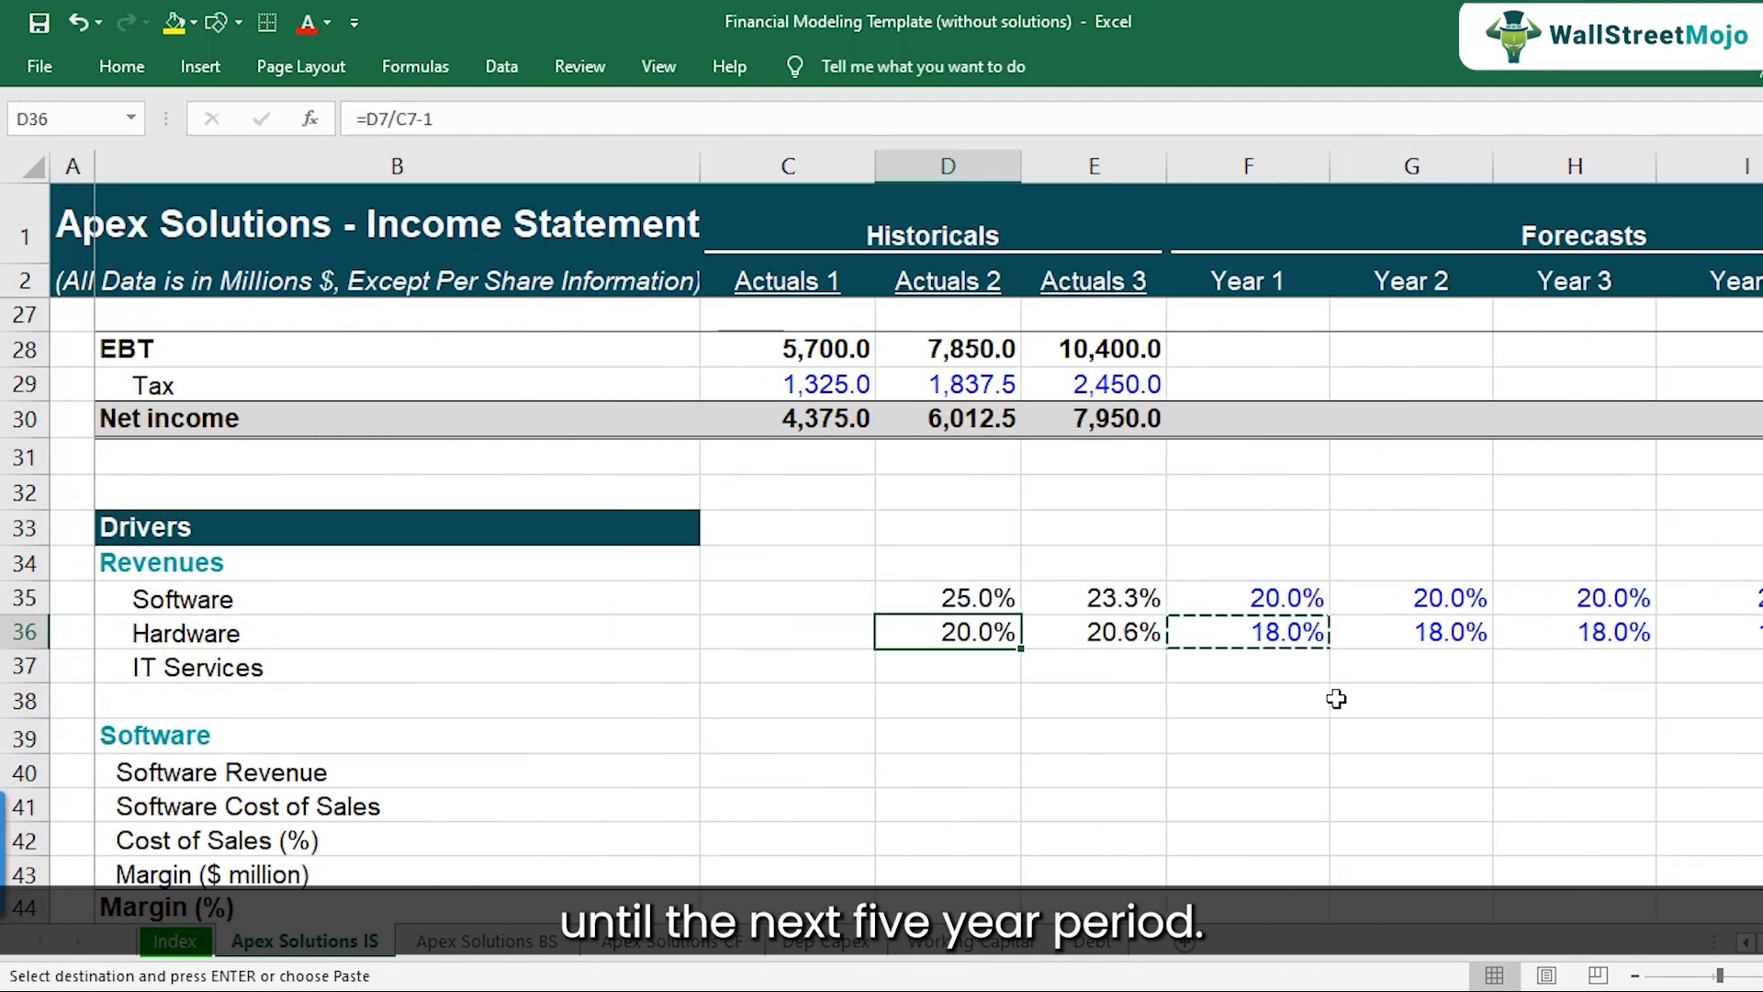
pyautogui.press('Down')
pyautogui.press('Escape')
pyautogui.write('=')
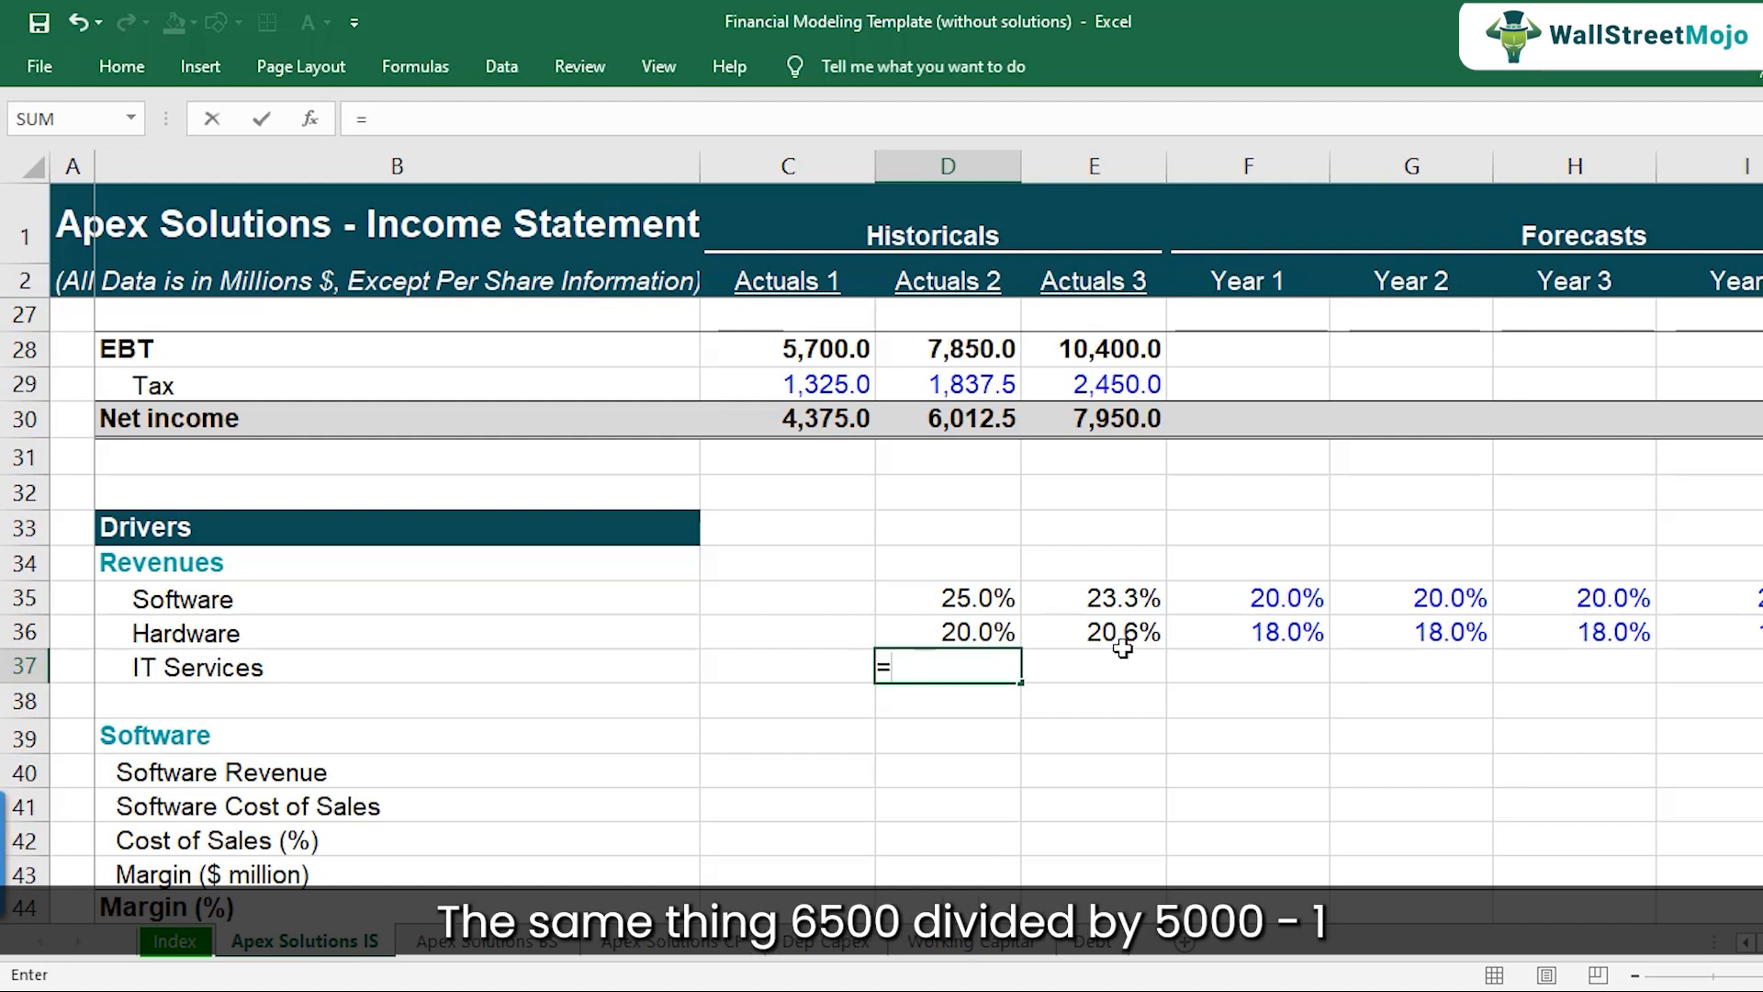
pyautogui.scroll(6, 1039, 593)
pyautogui.scroll(2, 1040, 593)
pyautogui.click(963, 489)
pyautogui.write('/')
pyautogui.click(836, 494)
pyautogui.write('-1')
pyautogui.hotkey('ctrl', 'Return')
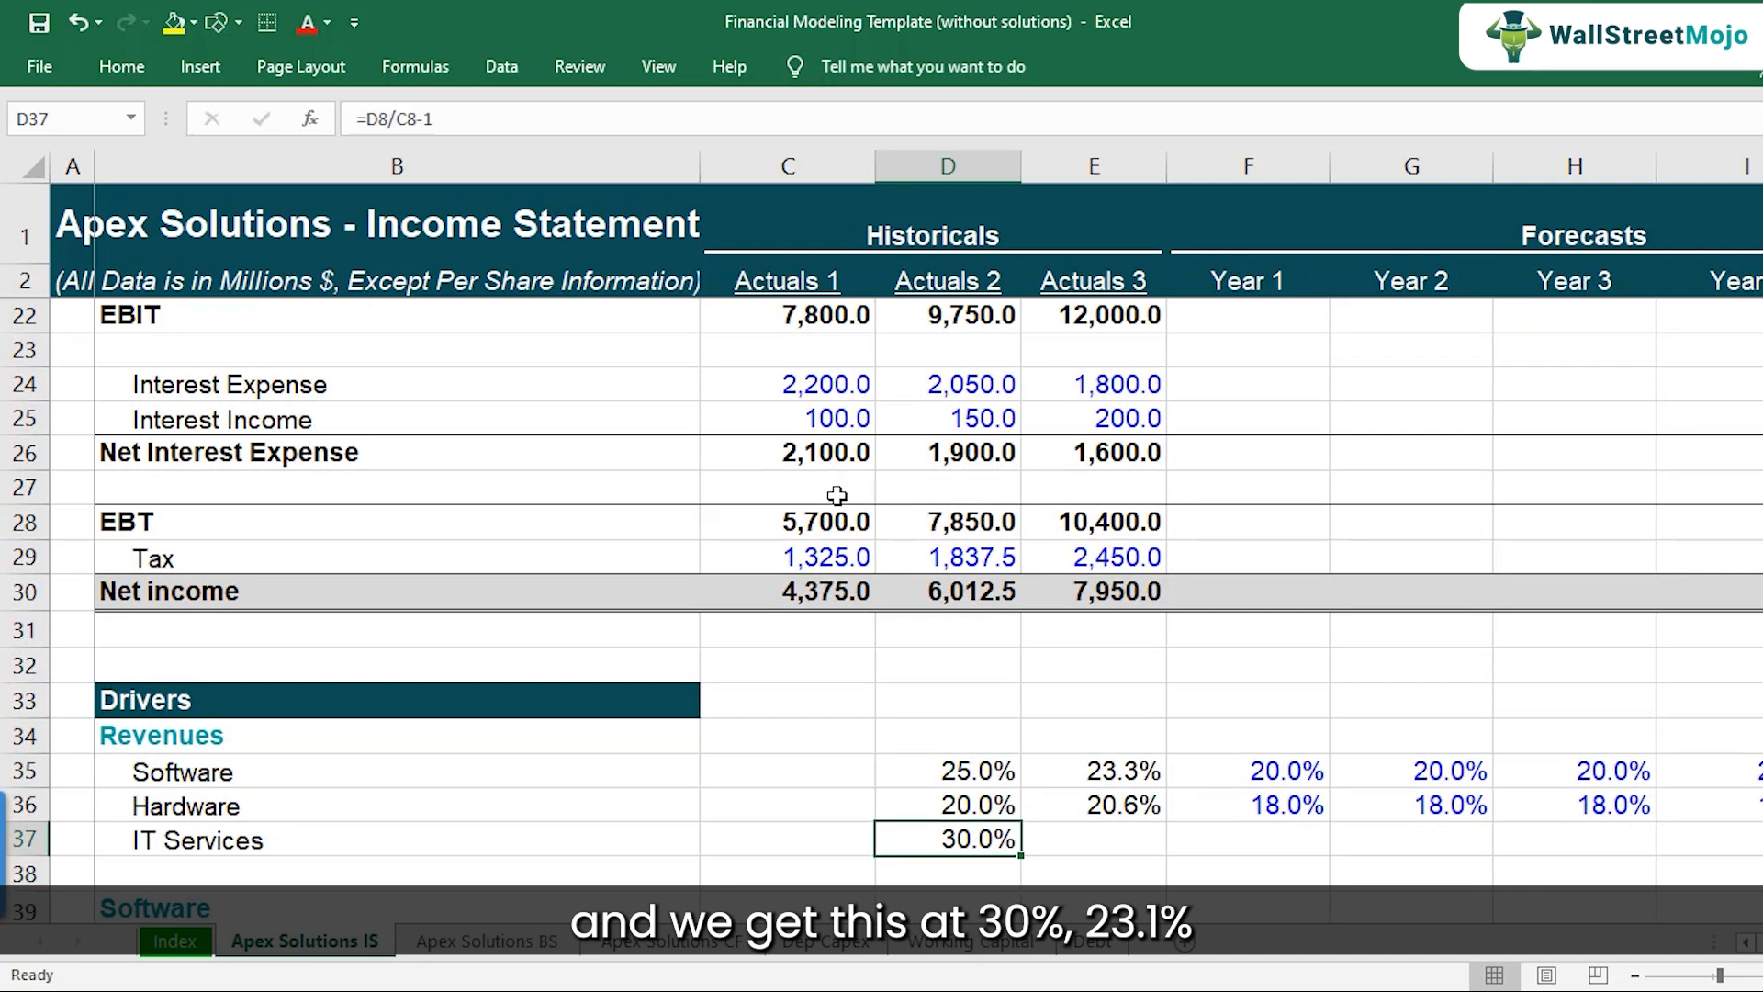
# - Copy the IT Services growth formula from D37 to E37 for Actuals 3 and check its cell references
pyautogui.hotkey('ctrl', 'c')
pyautogui.press('Right')
pyautogui.hotkey('ctrl', 'v')
pyautogui.press('F2')
pyautogui.press('Escape')
# - Look up the IT Services growth rate in the case-study PDF, return to Excel, and enter 16% for Year 1 in F37
pyautogui.scroll(-2, 918, 551)
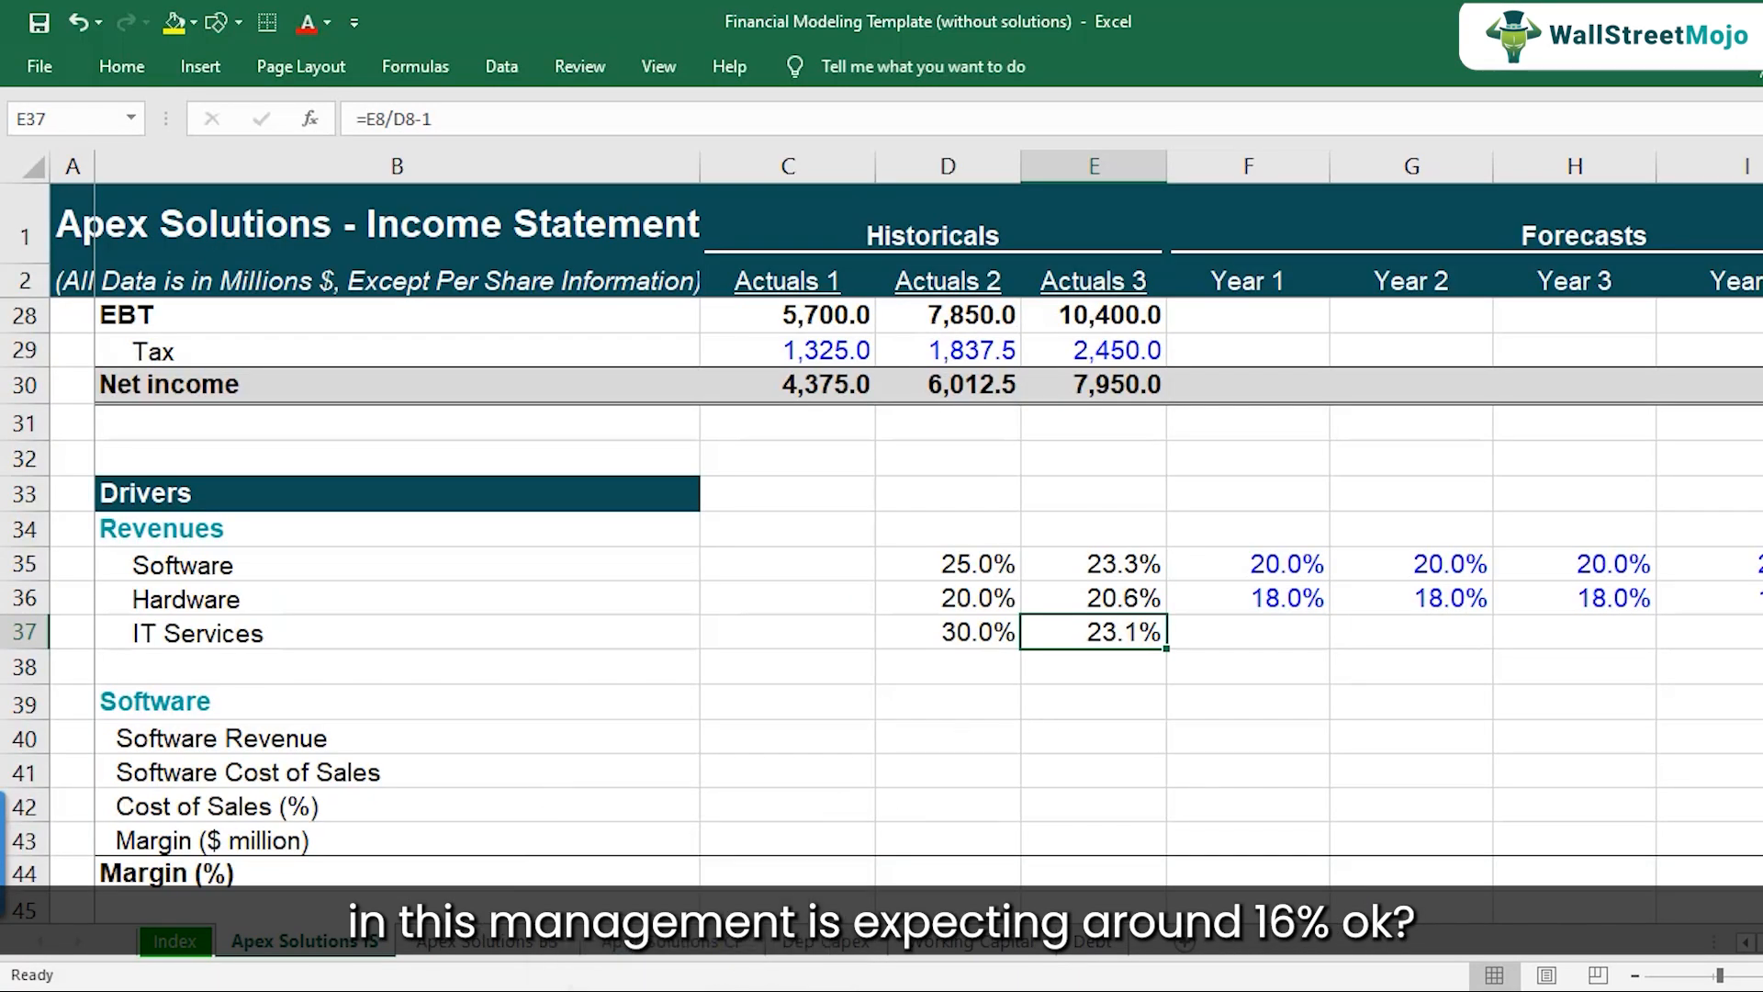
pyautogui.click(711, 978)
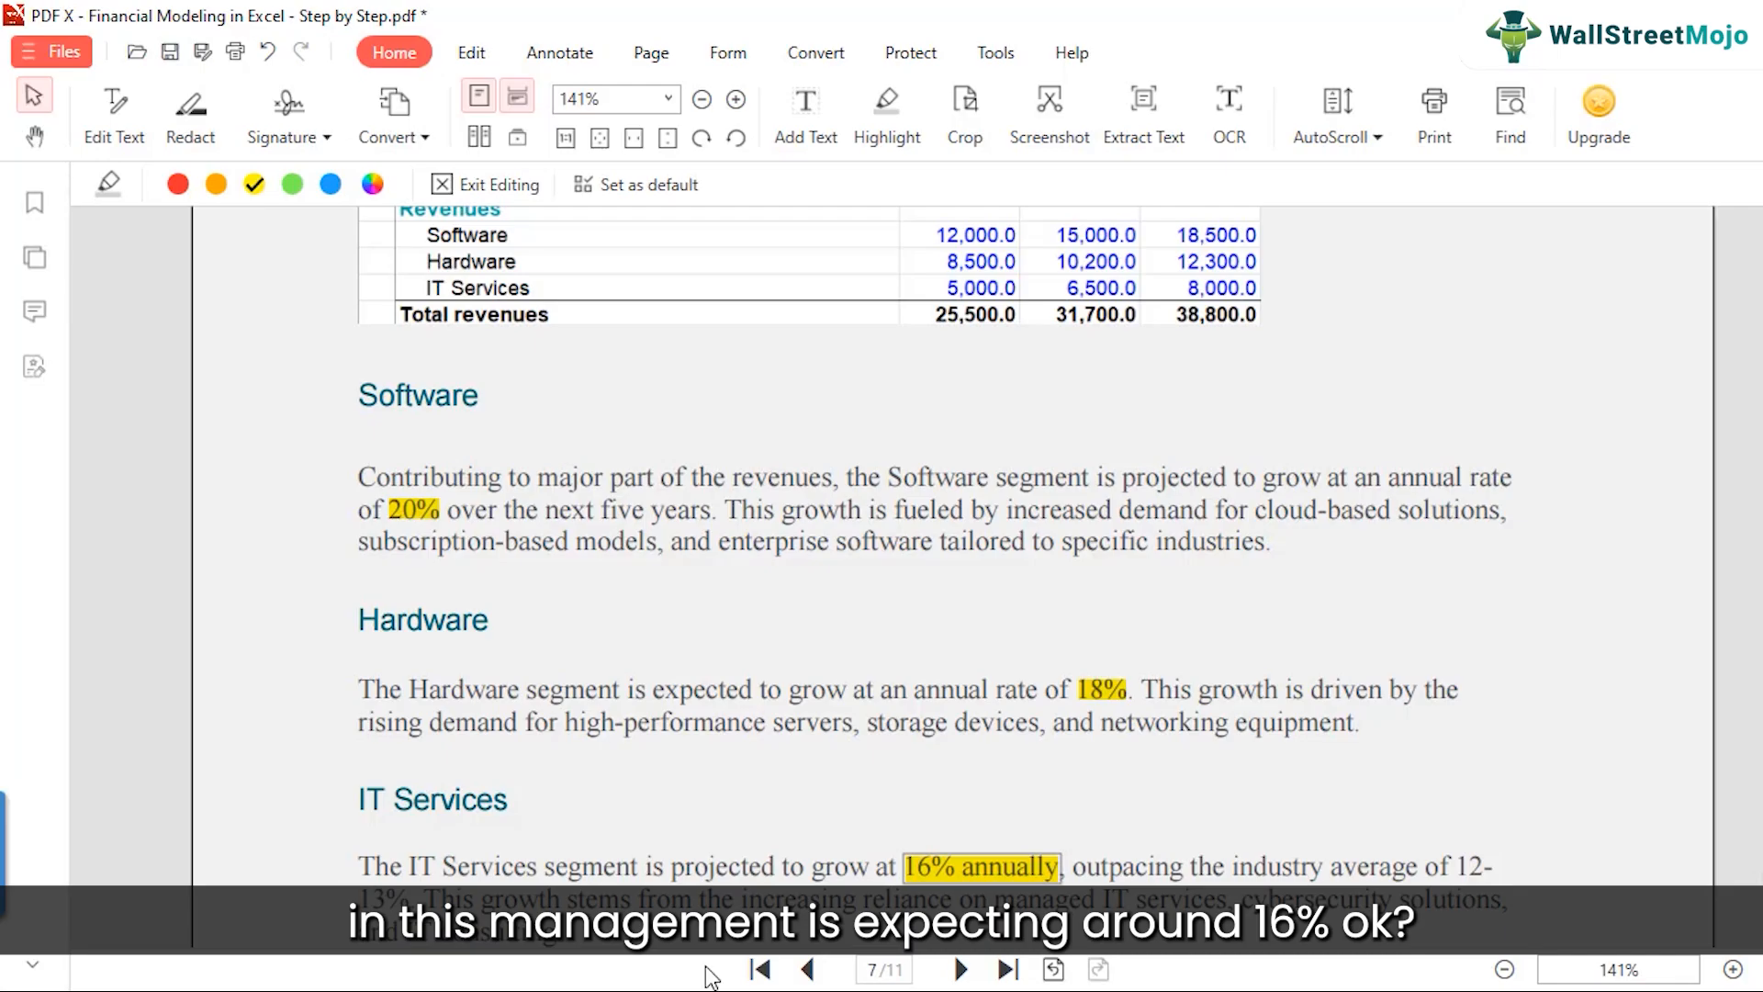
pyautogui.press('Escape')
pyautogui.scroll(-2, 816, 837)
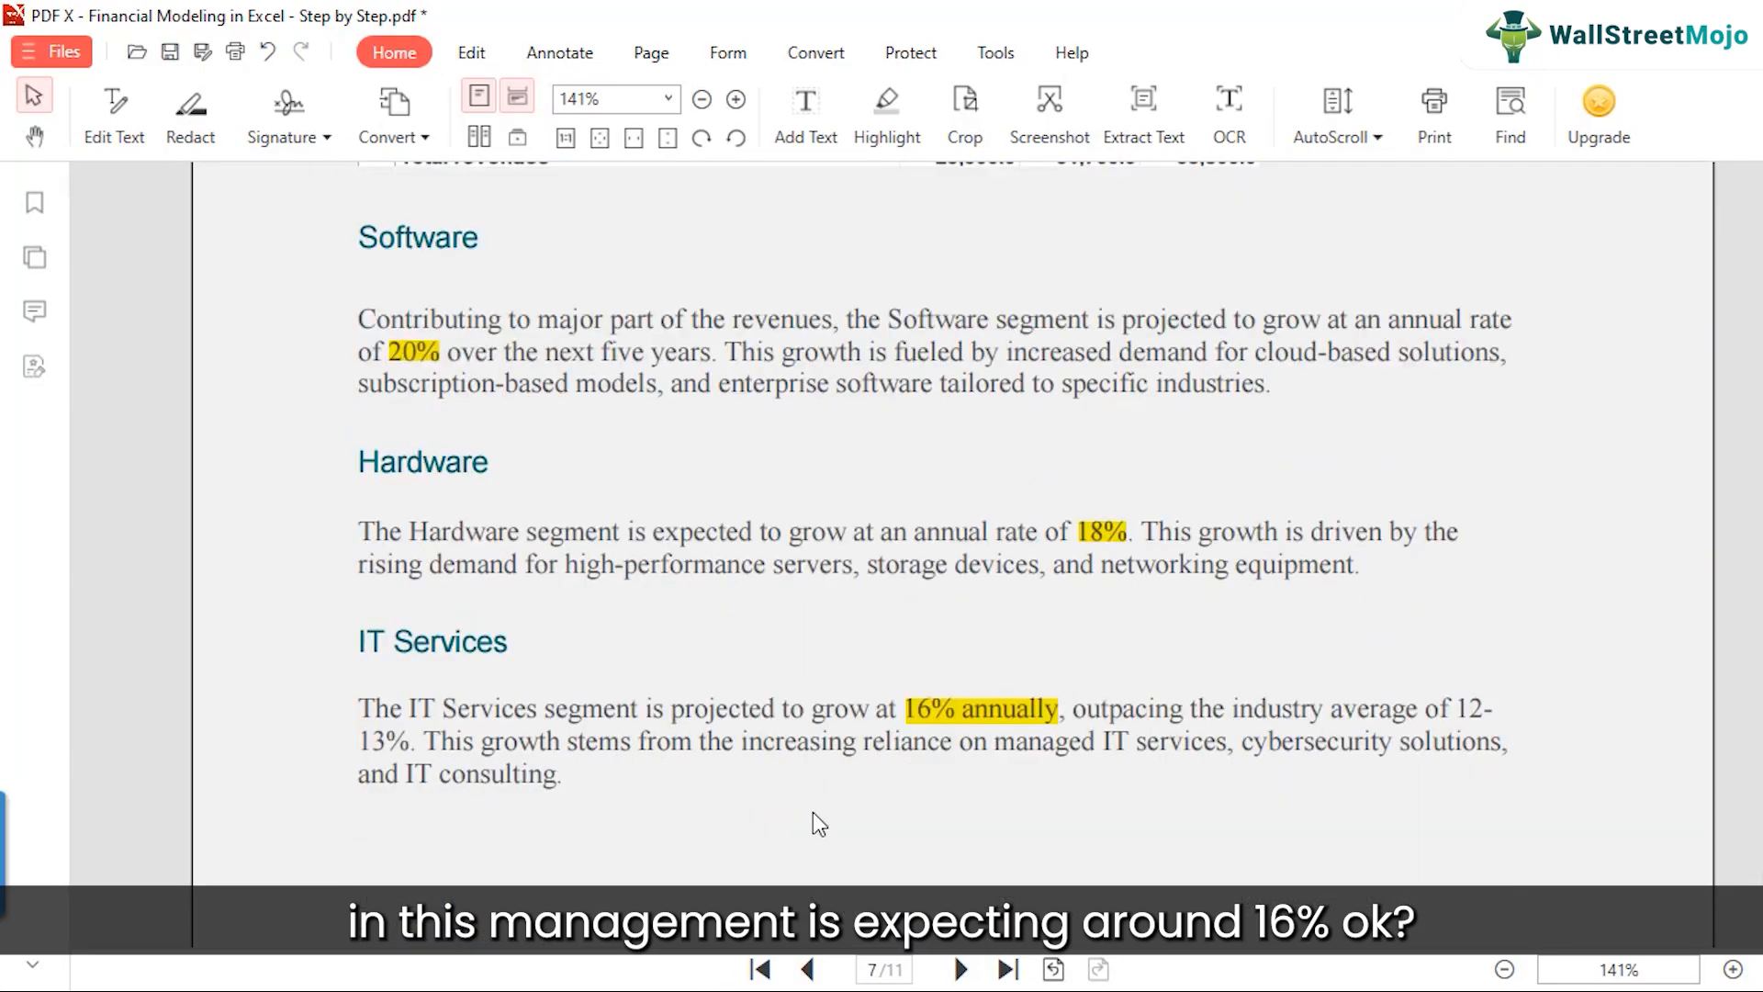
pyautogui.hotkey('alt', 'Tab')
pyautogui.click(1282, 633)
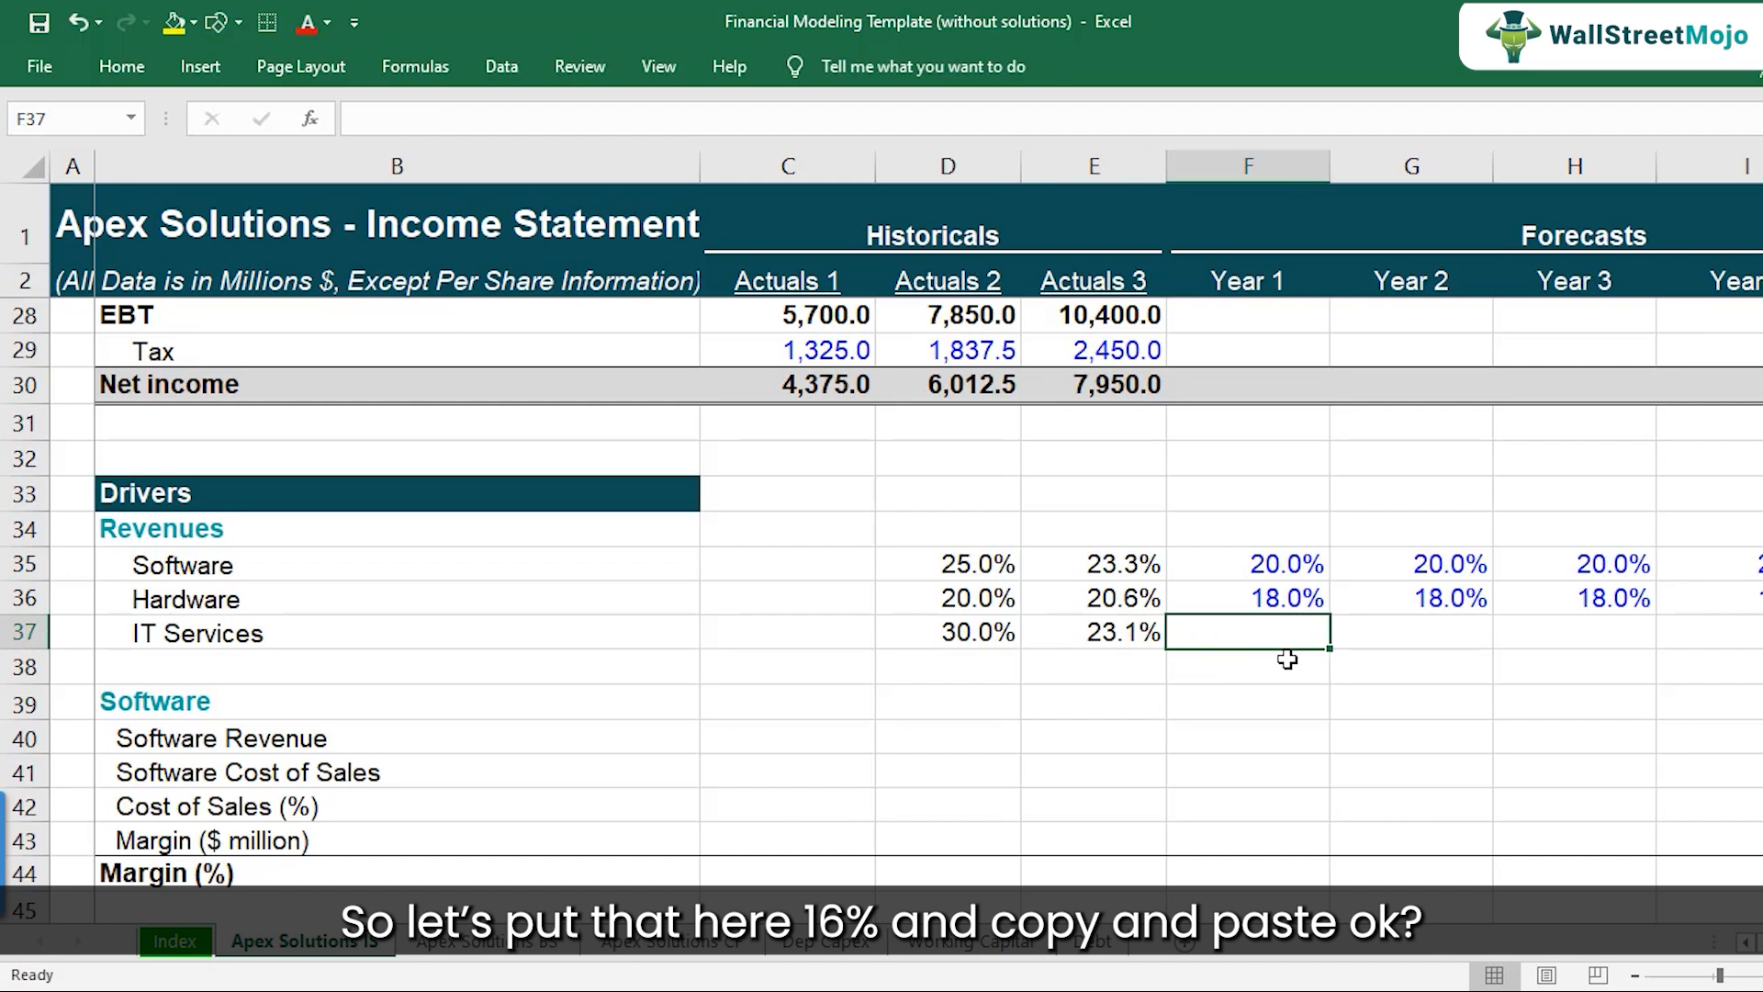
pyautogui.write('16%')
pyautogui.hotkey('ctrl', 'Return')
# - Copy the 16% IT Services growth assumption from F37 across to Year 5 in J37
pyautogui.hotkey('ctrl', 'c')
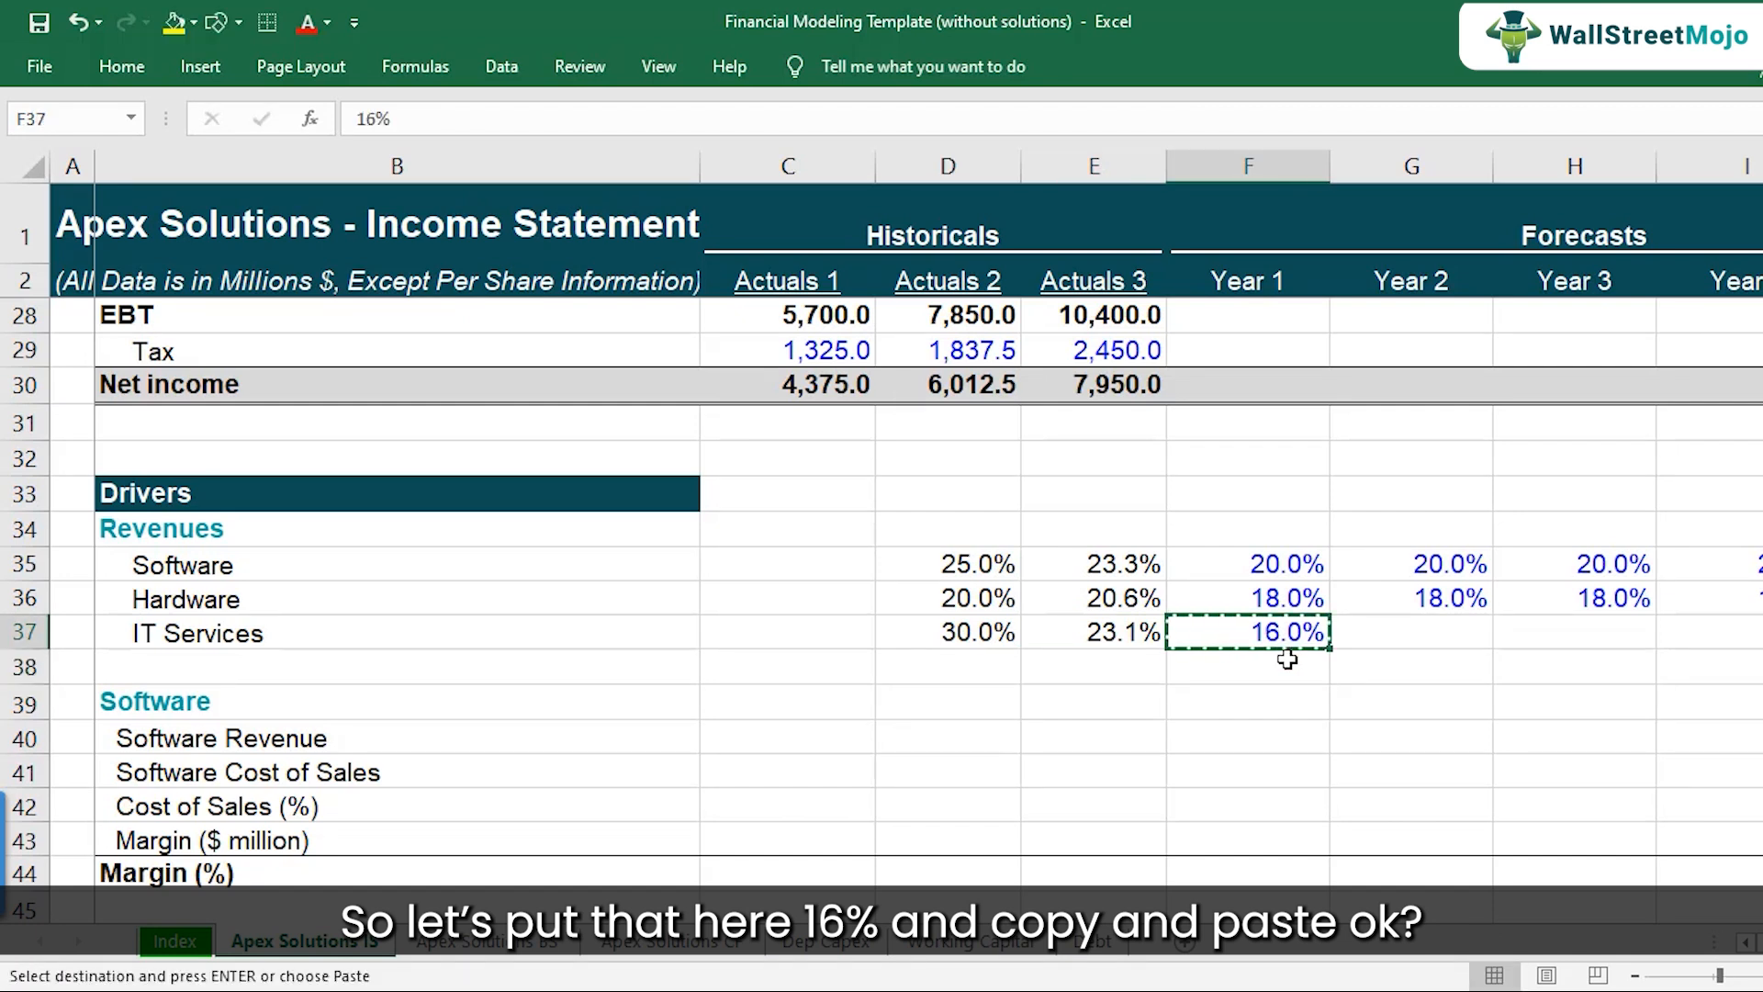
pyautogui.hotkey('shift', 'Right')
pyautogui.hotkey('shift', 'Right')
pyautogui.hotkey('shift', 'Right')
pyautogui.hotkey('shift', 'Right')
pyautogui.hotkey('ctrl', 'v')
pyautogui.press('Home')
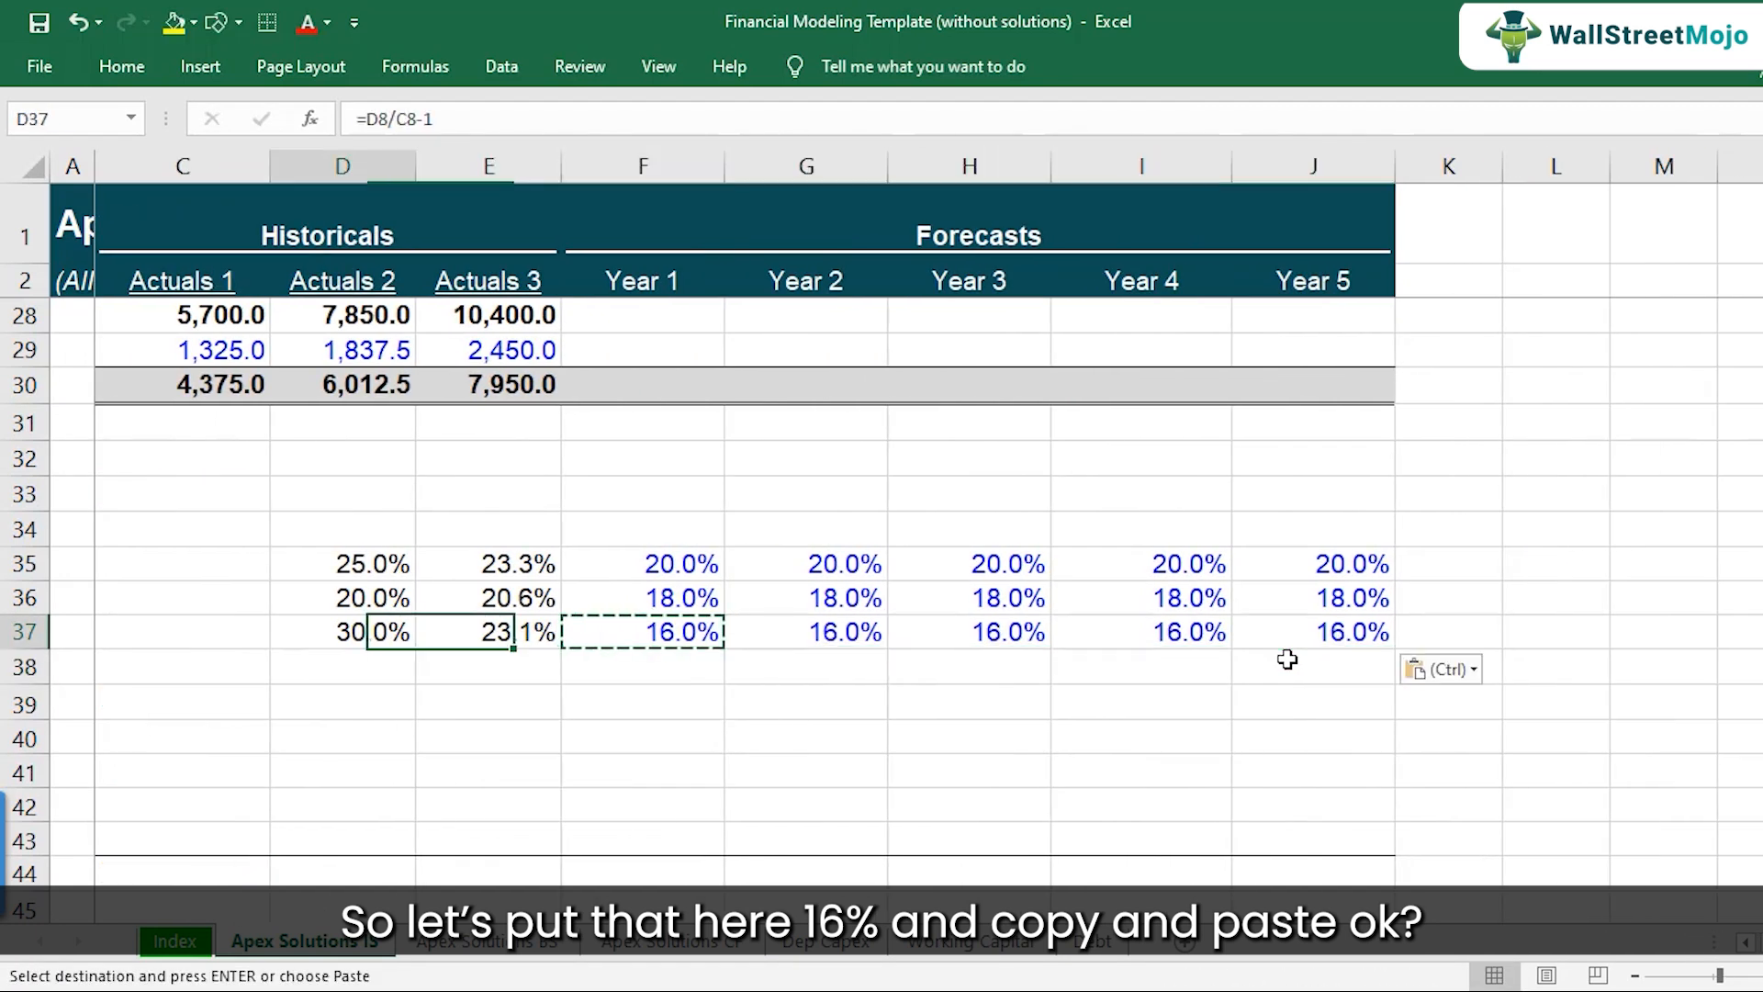
# - Review the five-year growth assumptions for all three segments by selecting F35:J37
pyautogui.press('Left')
pyautogui.press('Right')
pyautogui.press('Right')
pyautogui.press('Right')
pyautogui.press('Right')
pyautogui.press('Right')
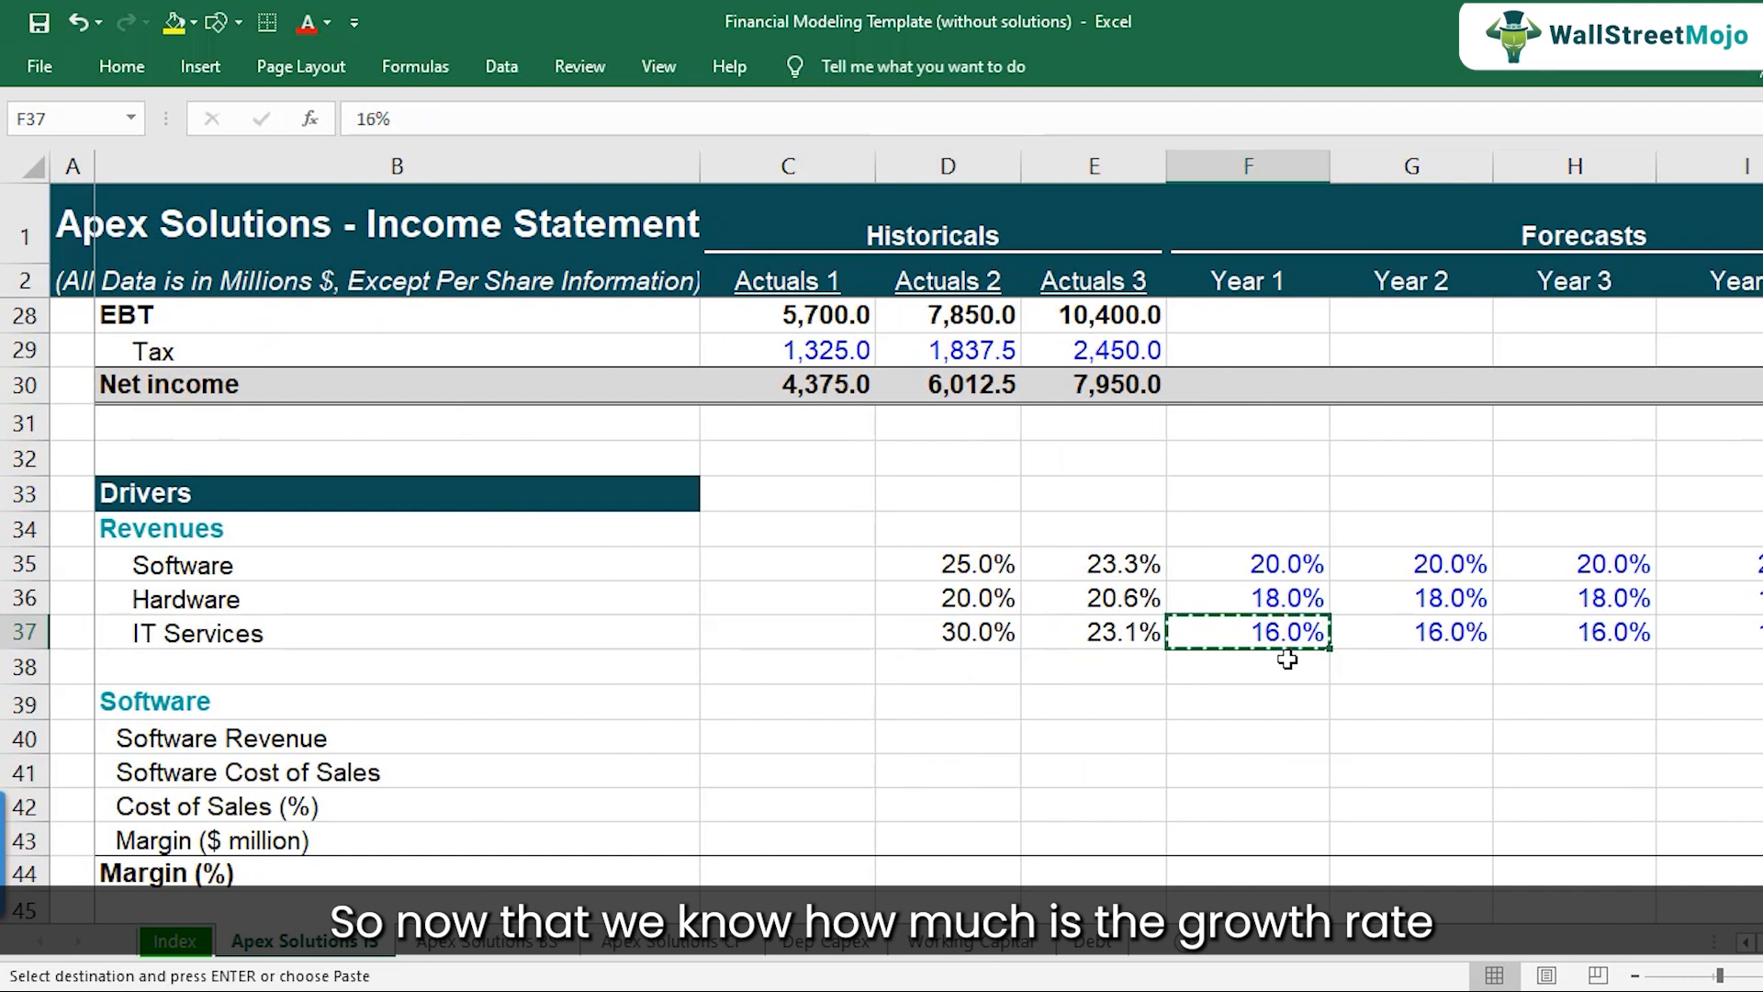
pyautogui.press('Up')
pyautogui.press('Up')
pyautogui.hotkey('shift', 'Down')
pyautogui.hotkey('shift', 'Down')
pyautogui.hotkey('shift', 'Right')
pyautogui.hotkey('shift', 'Right')
pyautogui.hotkey('shift', 'Right')
pyautogui.hotkey('shift', 'Right')
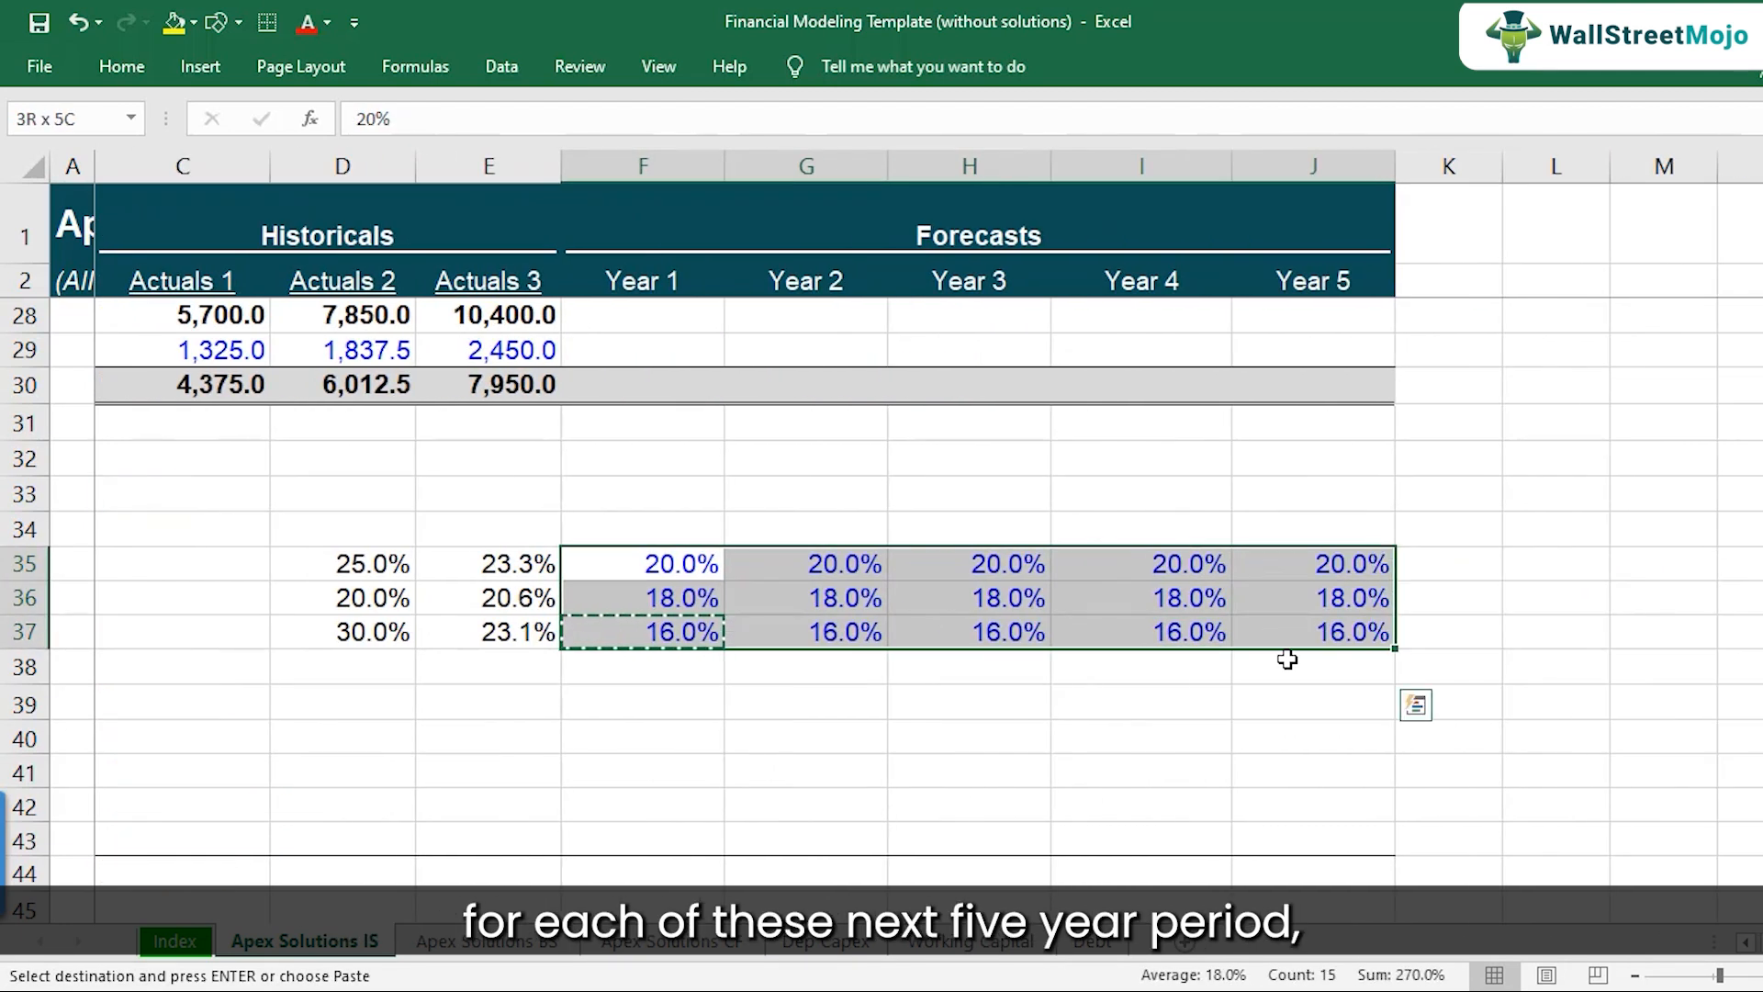
pyautogui.press('Left')
pyautogui.press('Left')
pyautogui.press('Right')
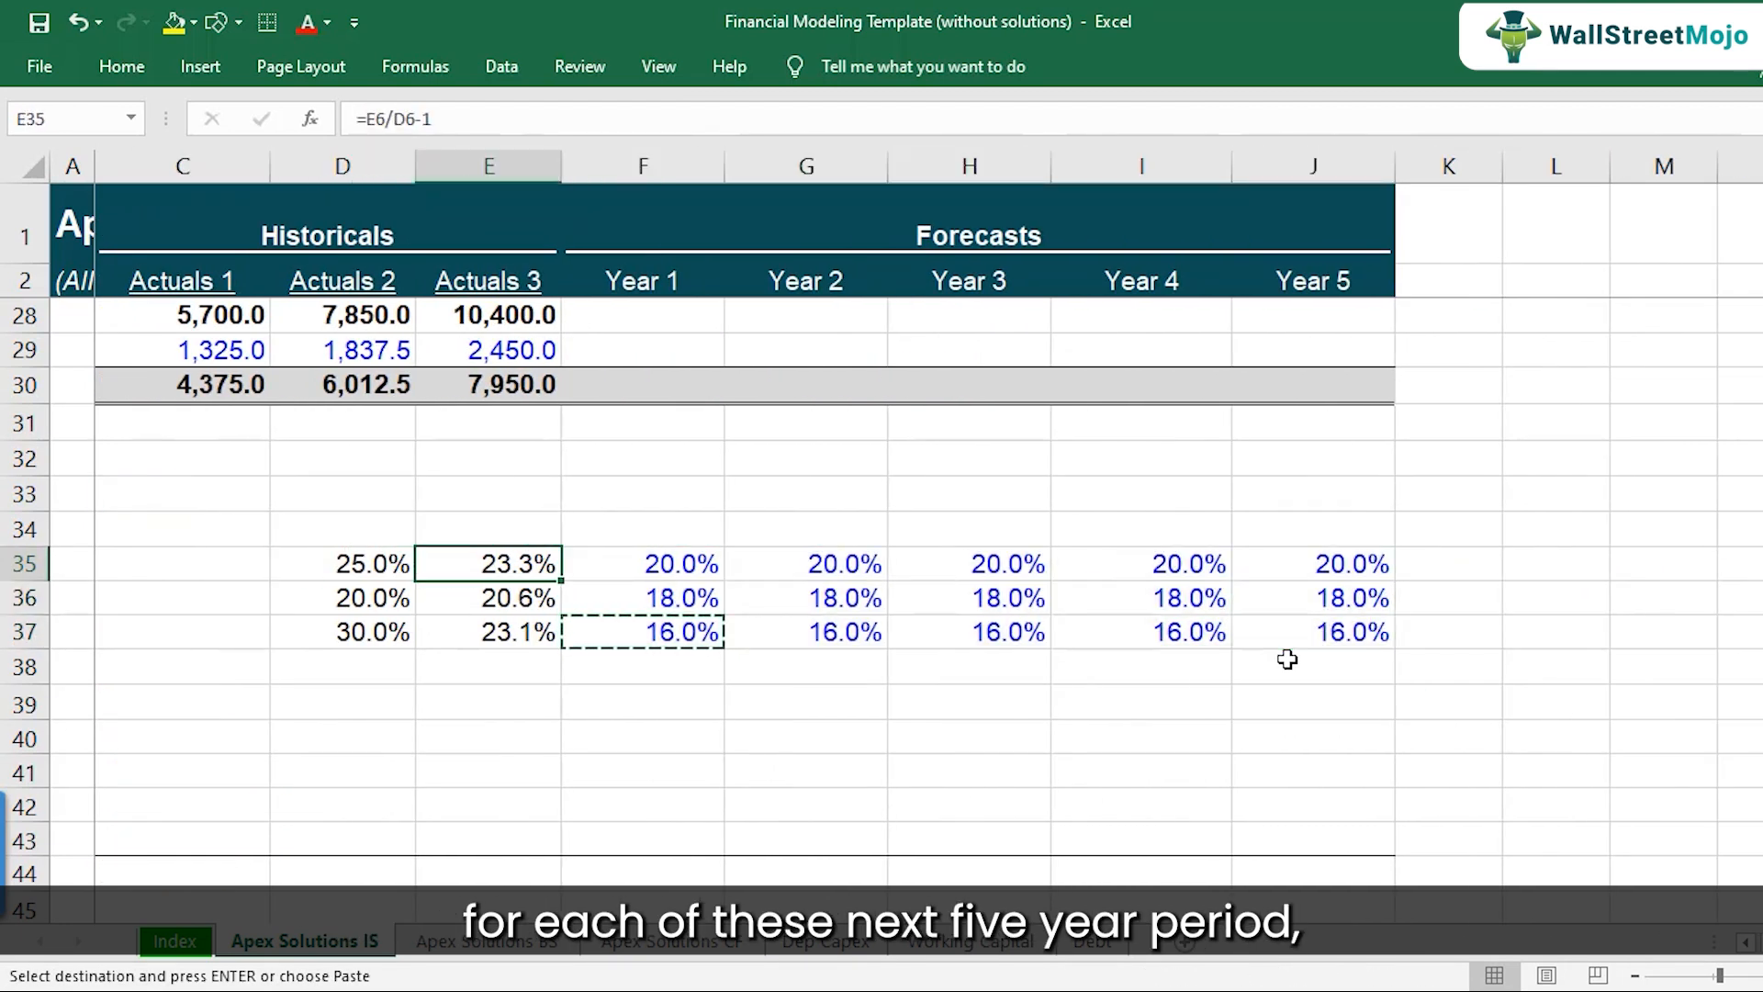
# - Examine the Actuals 3 Software revenue in E6 alongside the forecast growth rates in rows 35 to 37
pyautogui.scroll(3, 621, 588)
pyautogui.scroll(5, 620, 589)
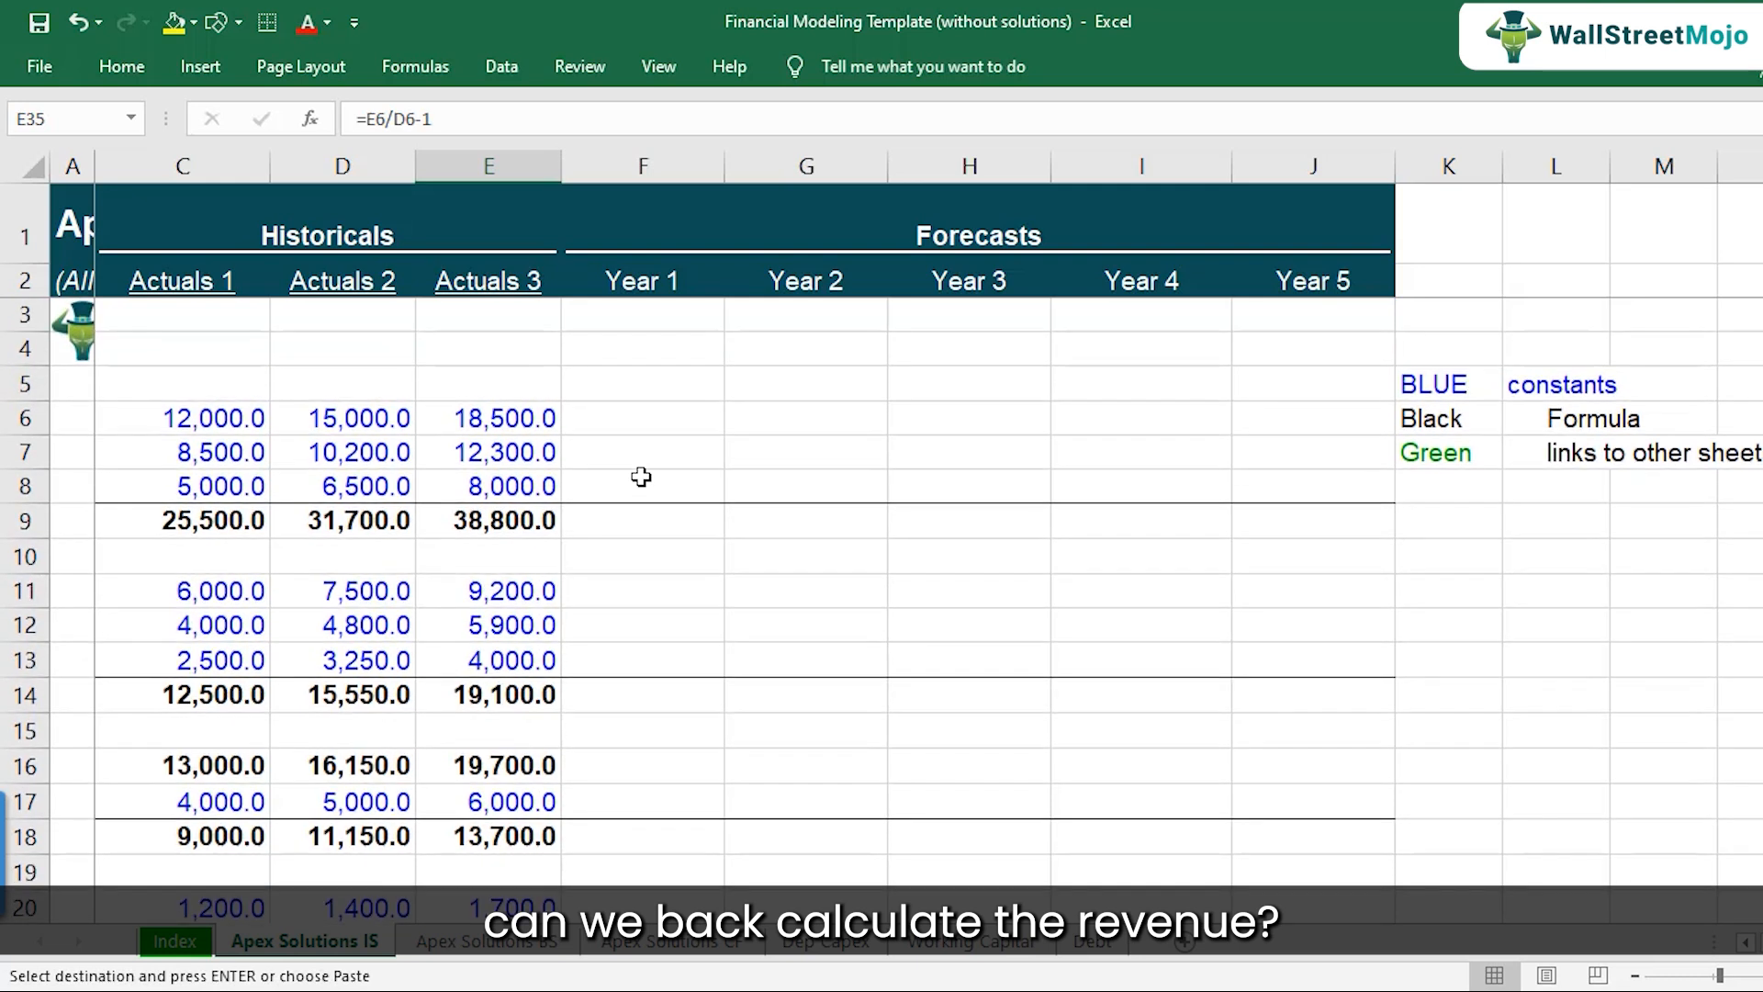
pyautogui.click(681, 430)
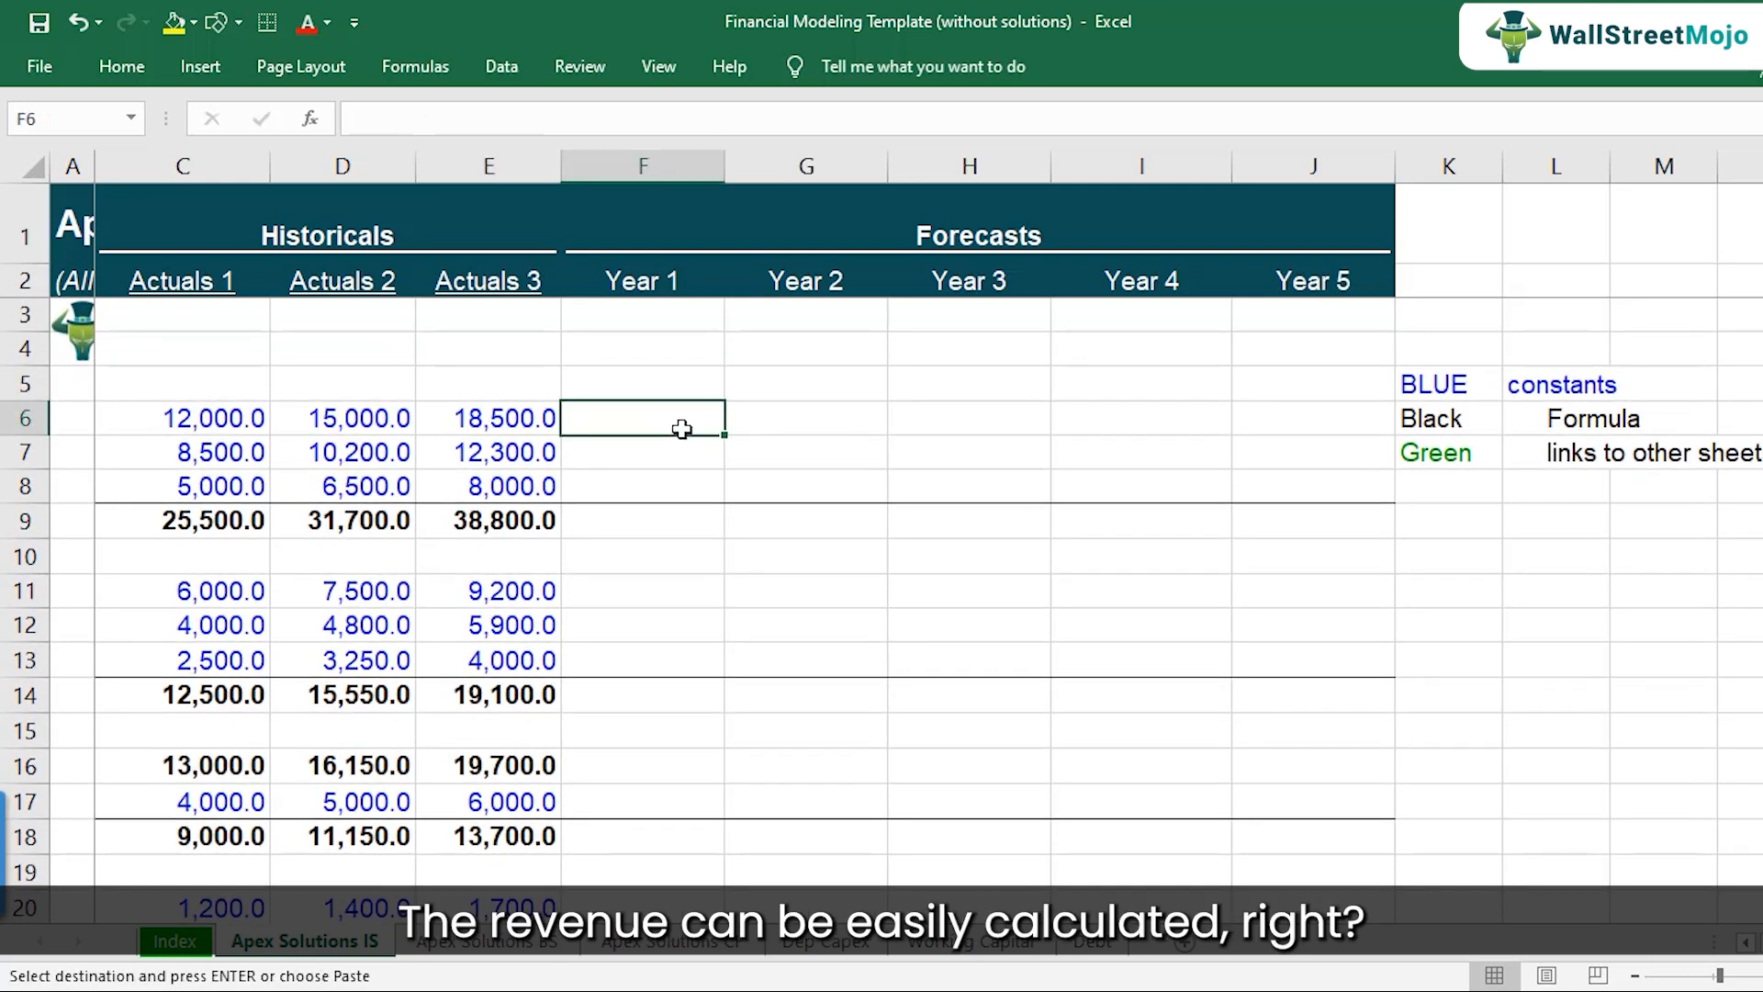
pyautogui.click(532, 420)
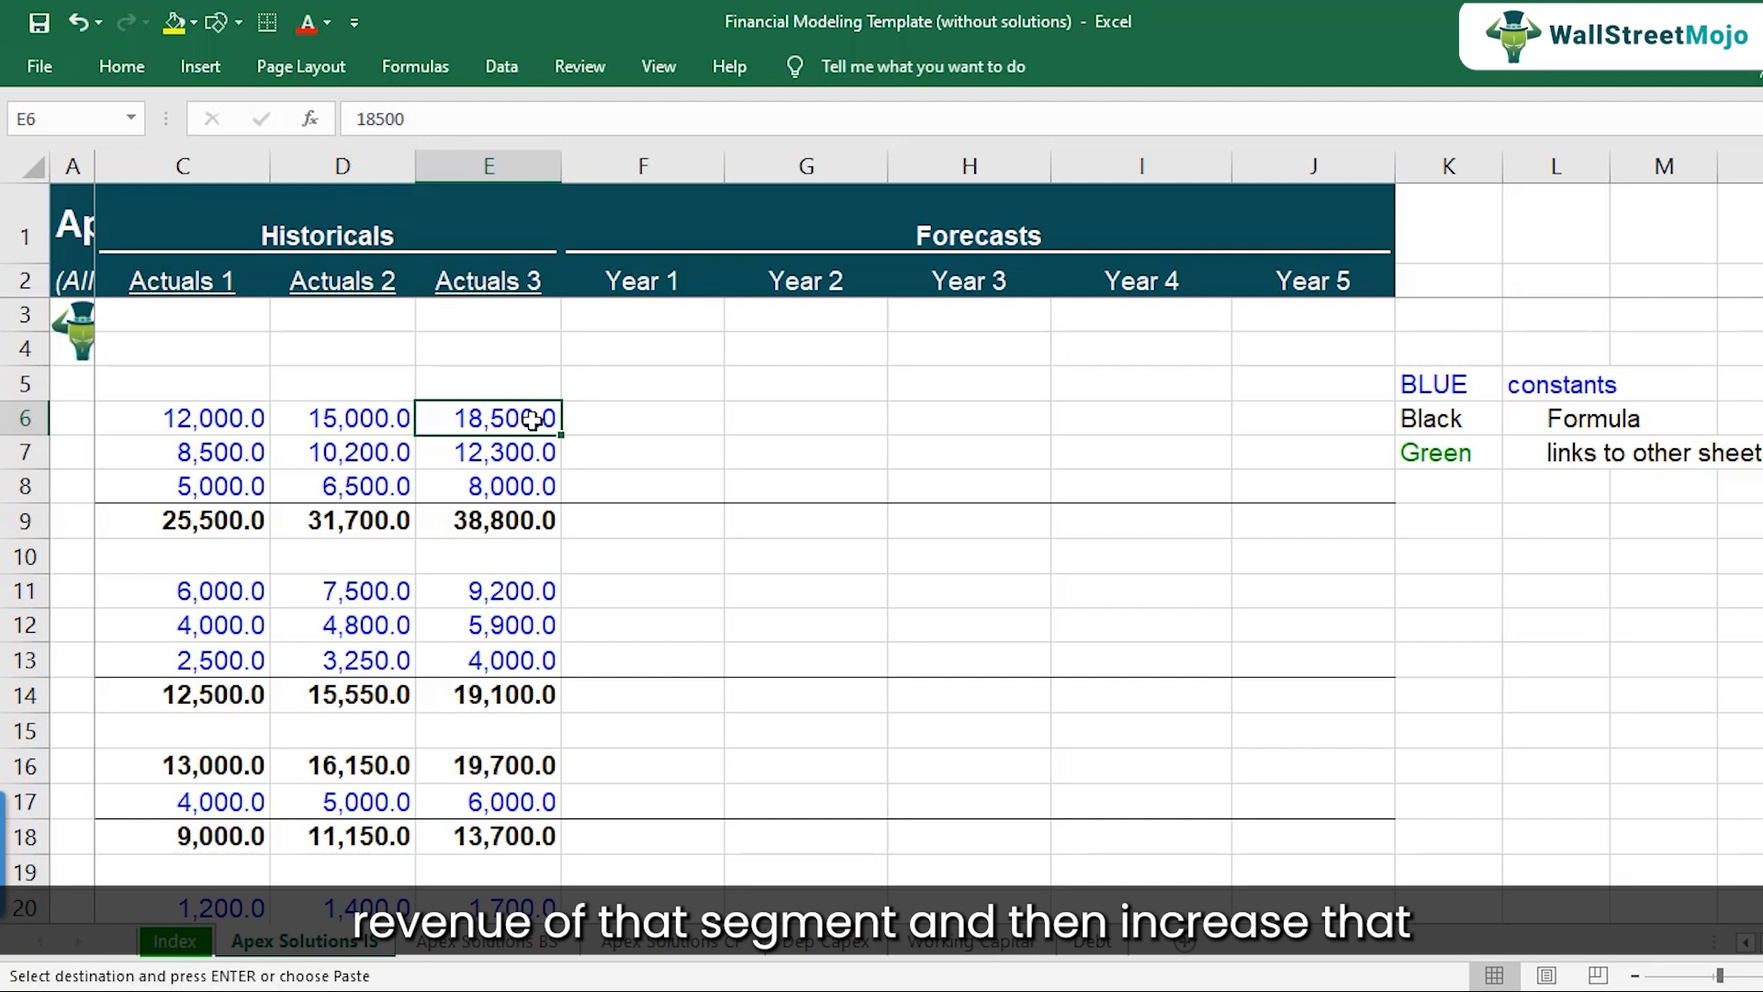
pyautogui.scroll(-8, 680, 685)
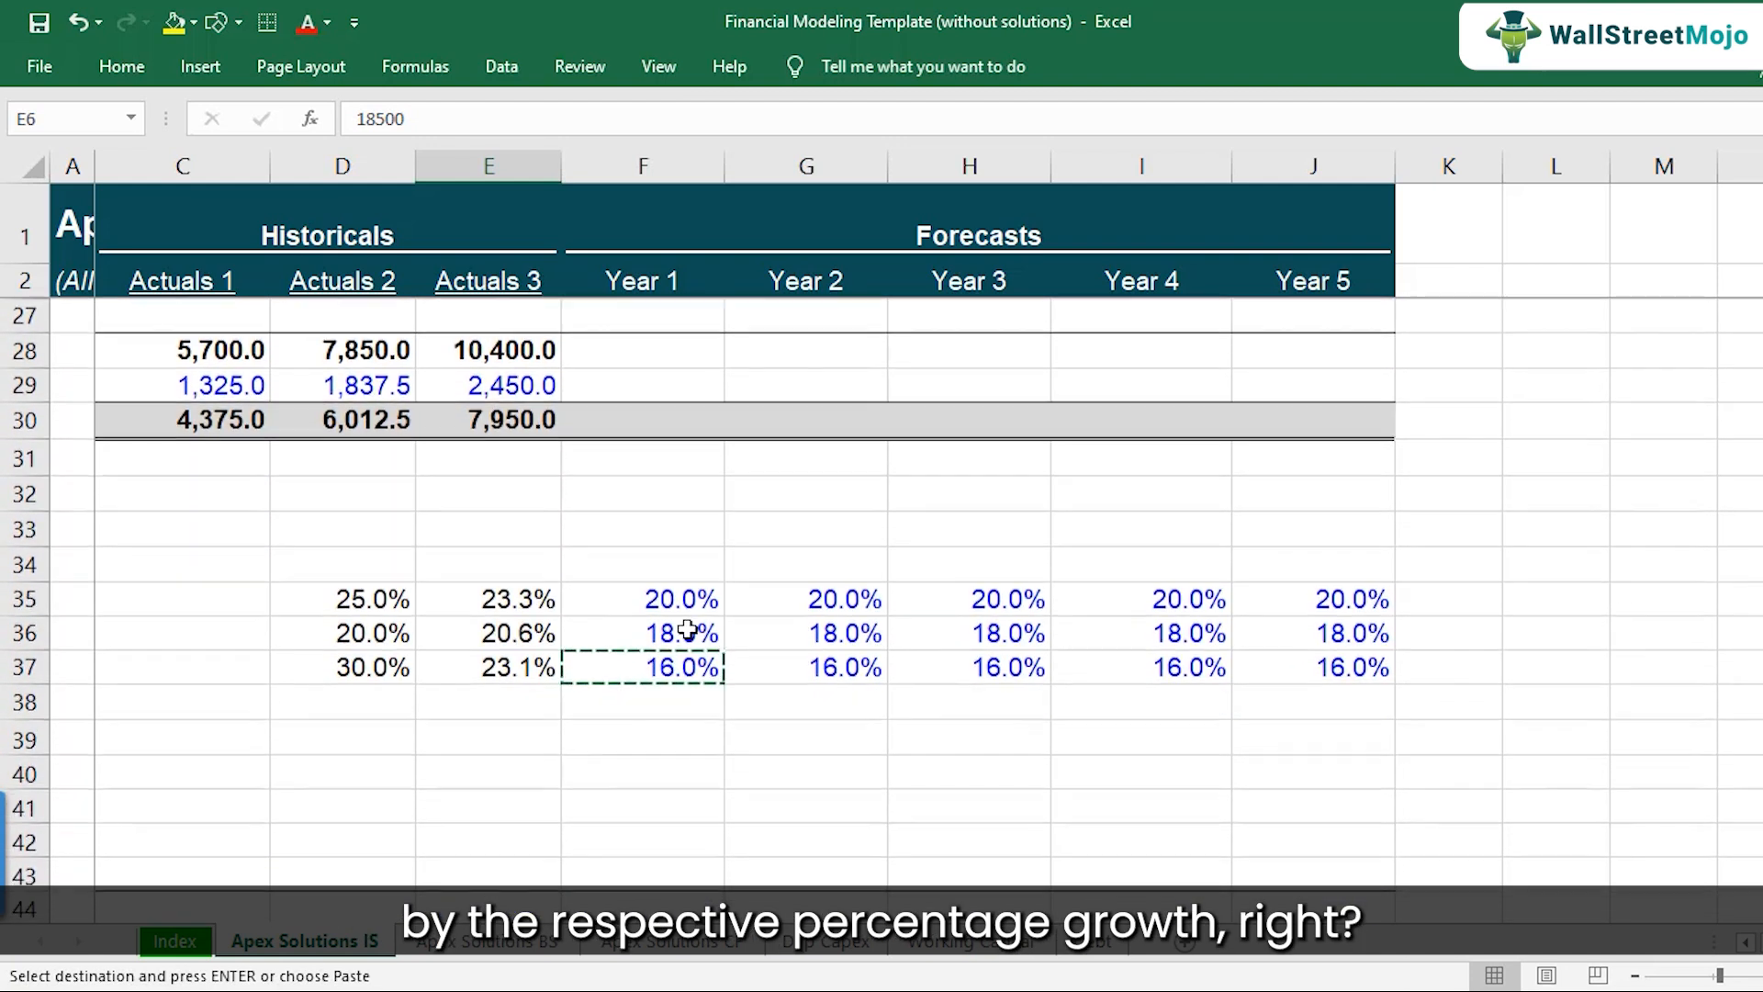
pyautogui.press('F2')
pyautogui.press('Escape')
pyautogui.scroll(1, 647, 463)
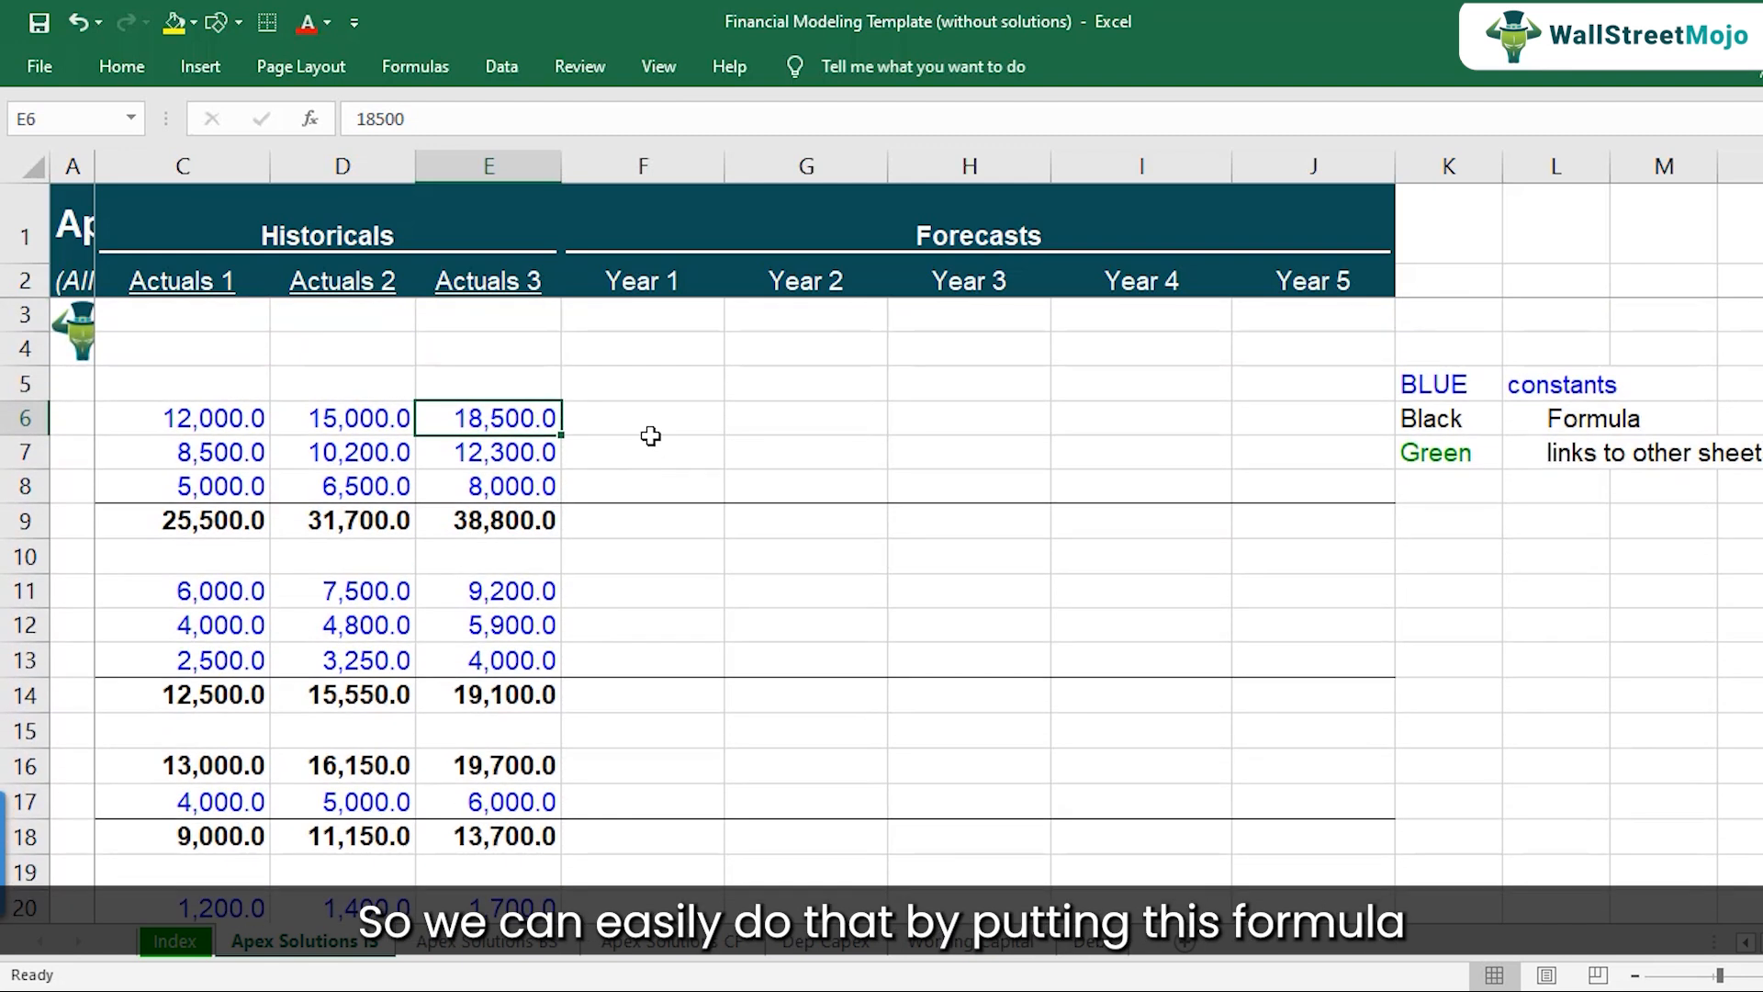
pyautogui.click(649, 428)
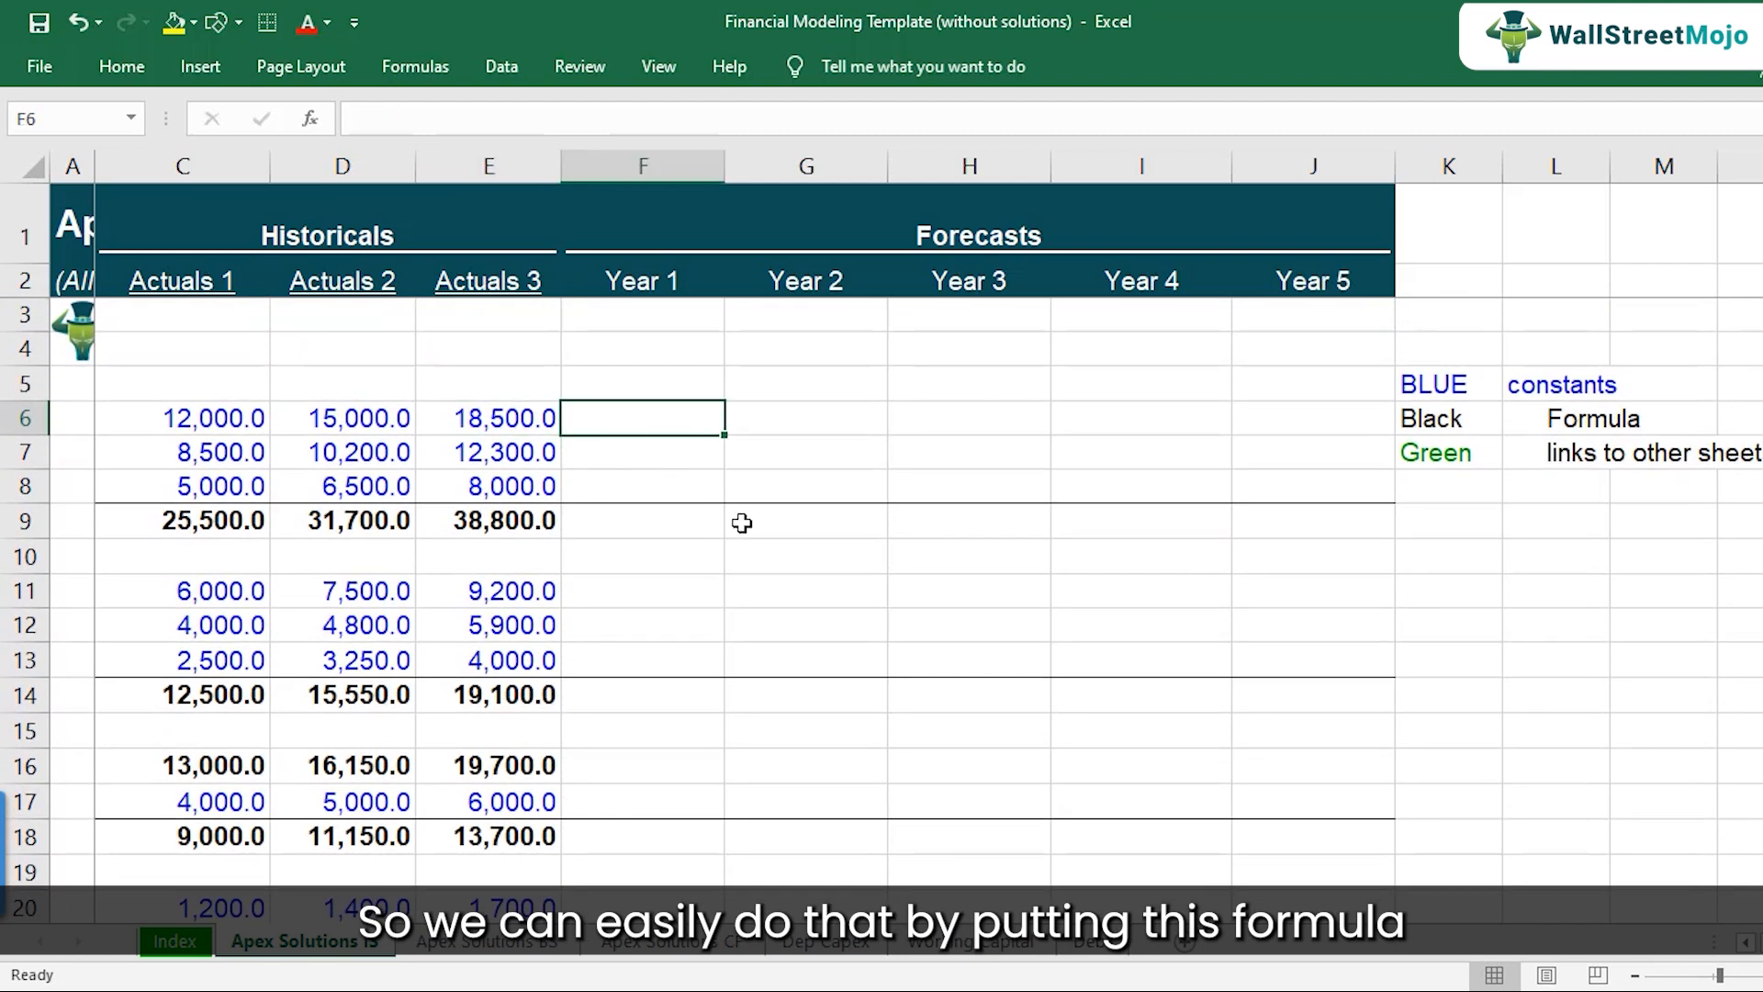
pyautogui.press('Left')
pyautogui.press('Left')
pyautogui.press('Left')
pyautogui.press('Left')
pyautogui.press('Left')
pyautogui.press('Right')
pyautogui.press('Right')
pyautogui.press('Right')
pyautogui.press('Right')
pyautogui.press('Right')
pyautogui.press('Left')
pyautogui.press('Left')
# - Project Year 1 Software revenue in F6 with the formula =E6*(1+F35), linking to the growth assumption in the drivers section
pyautogui.click(1262, 417)
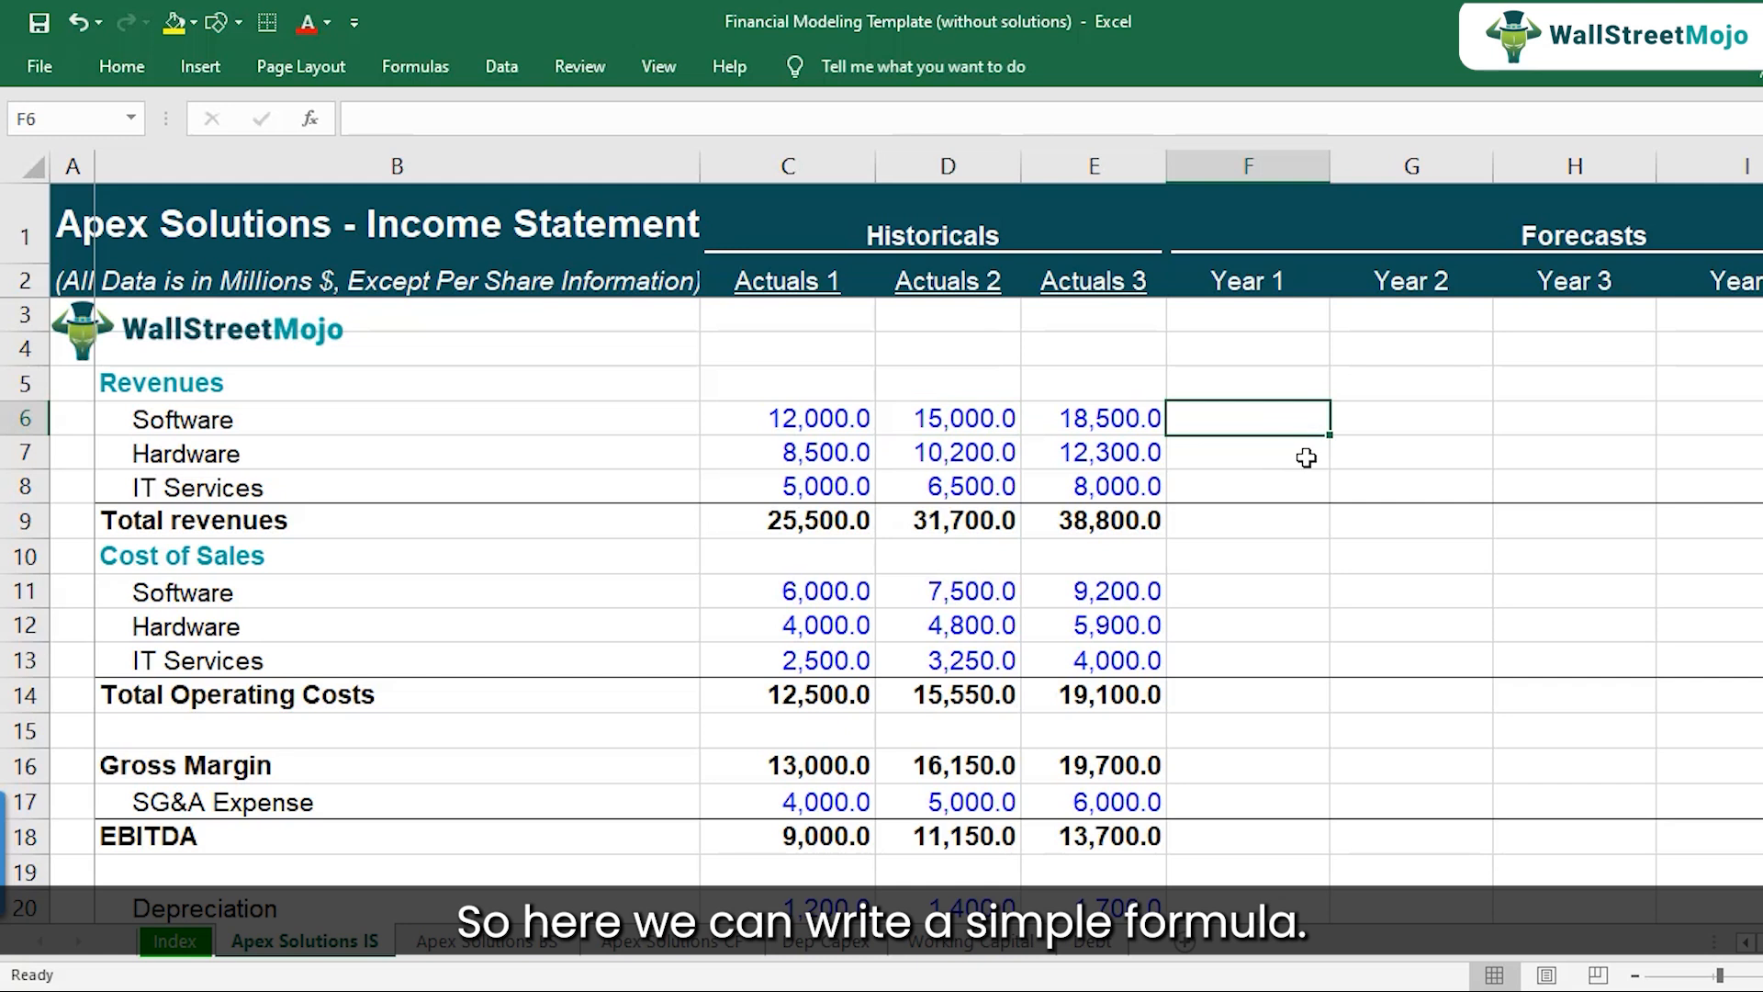
pyautogui.write('=')
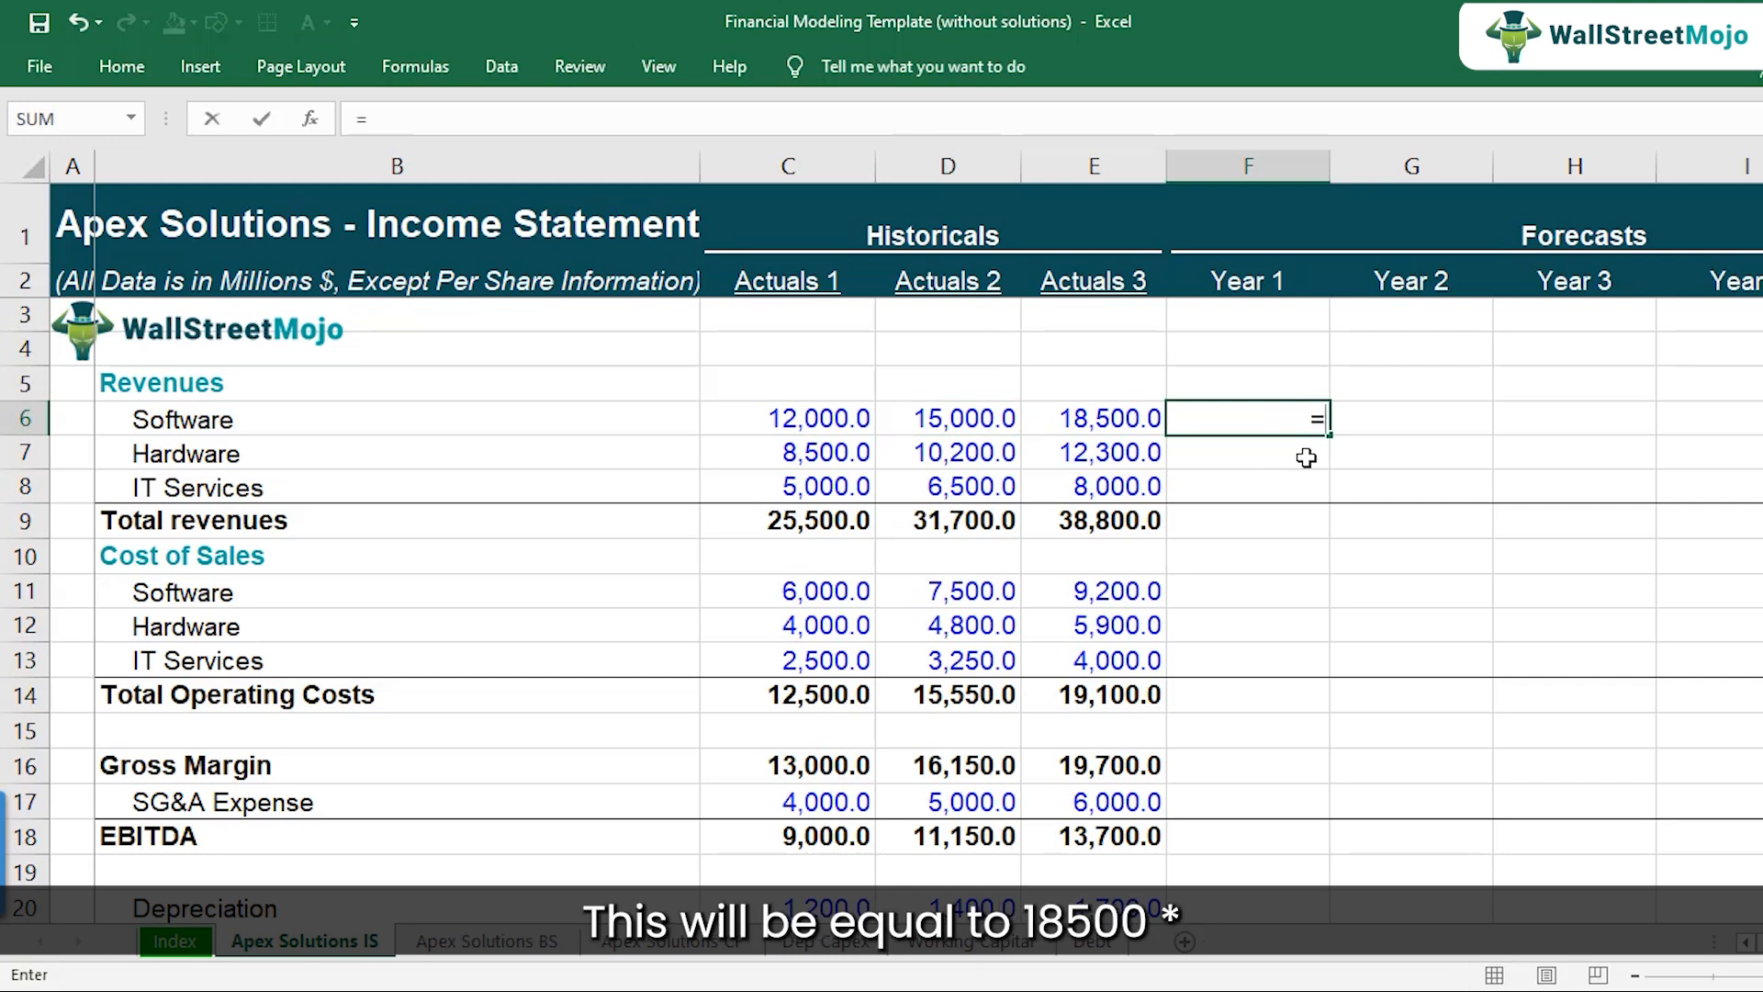
pyautogui.press('Left')
pyautogui.write('*')
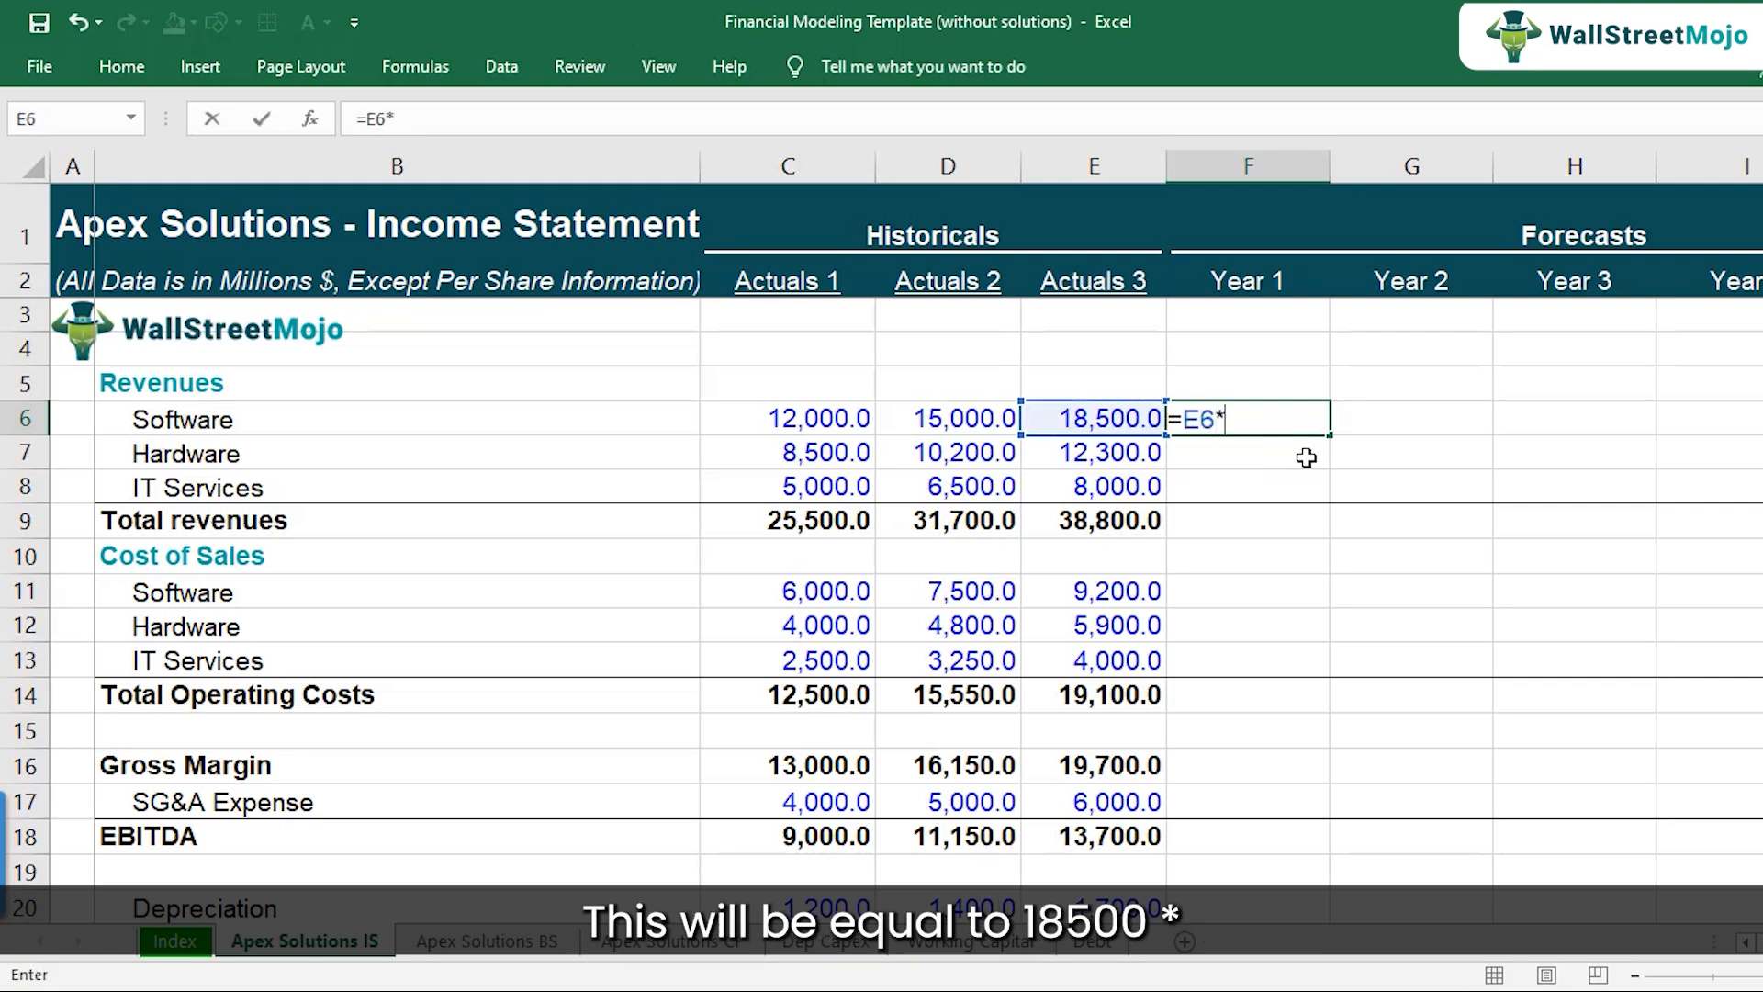
pyautogui.write('(1+')
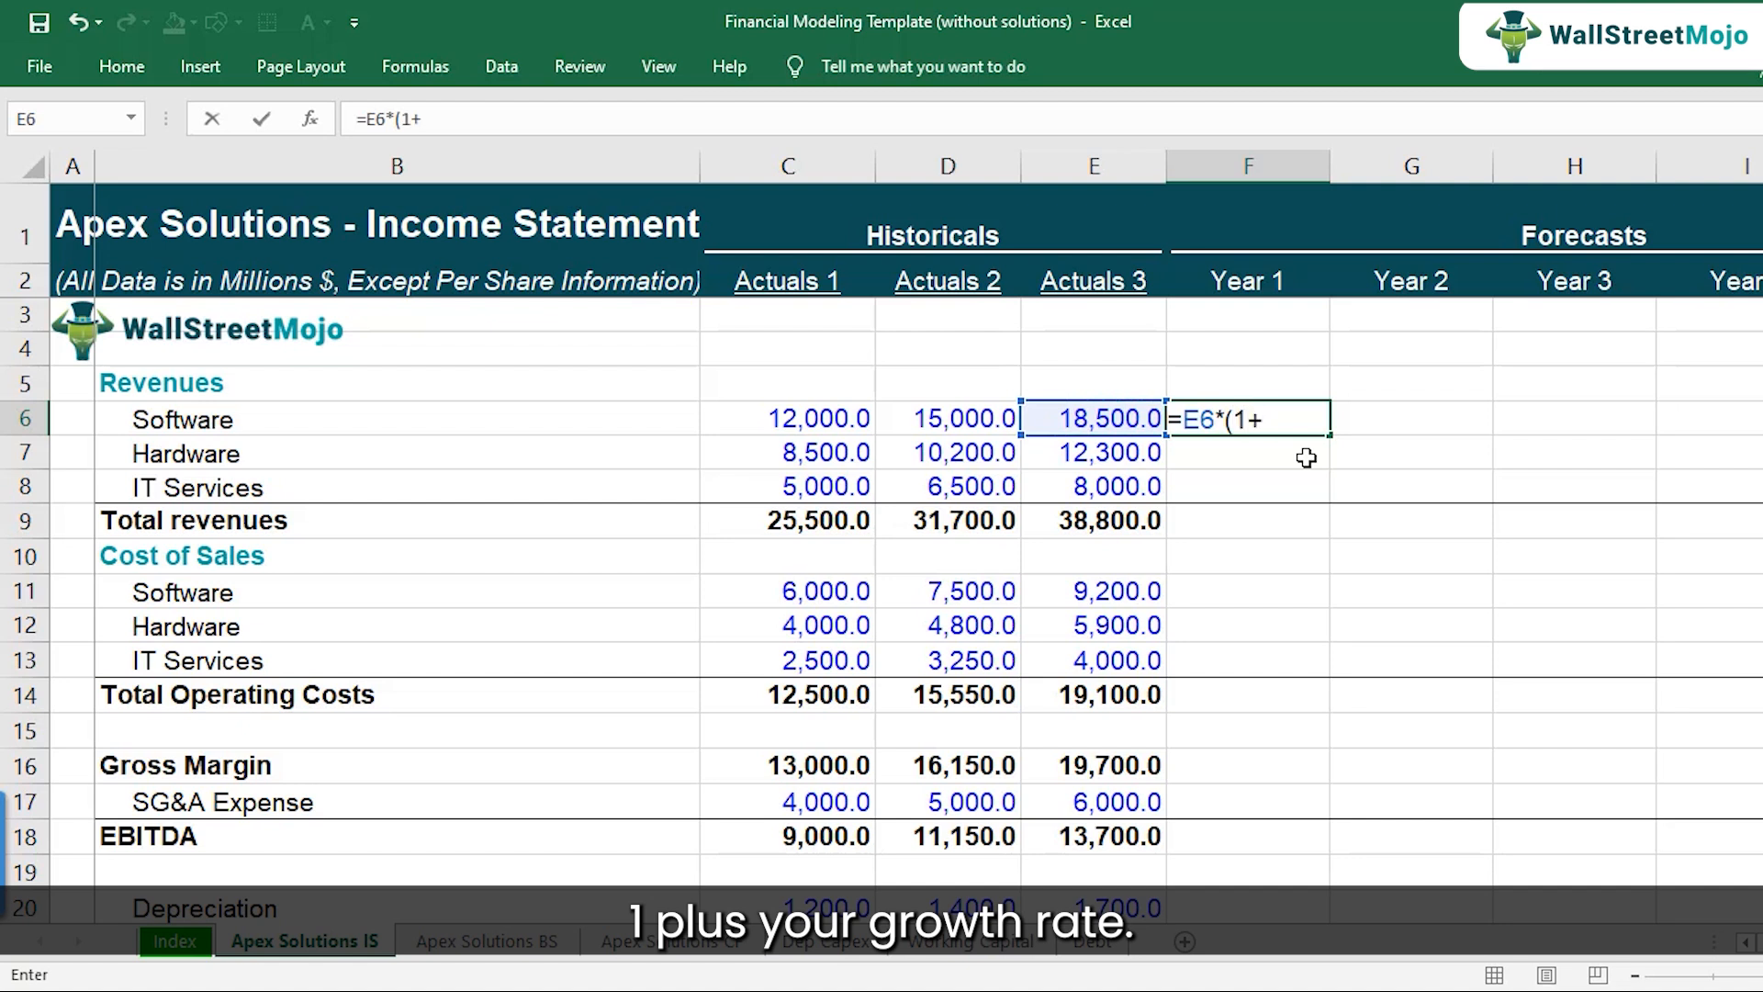
pyautogui.scroll(-8, 1306, 458)
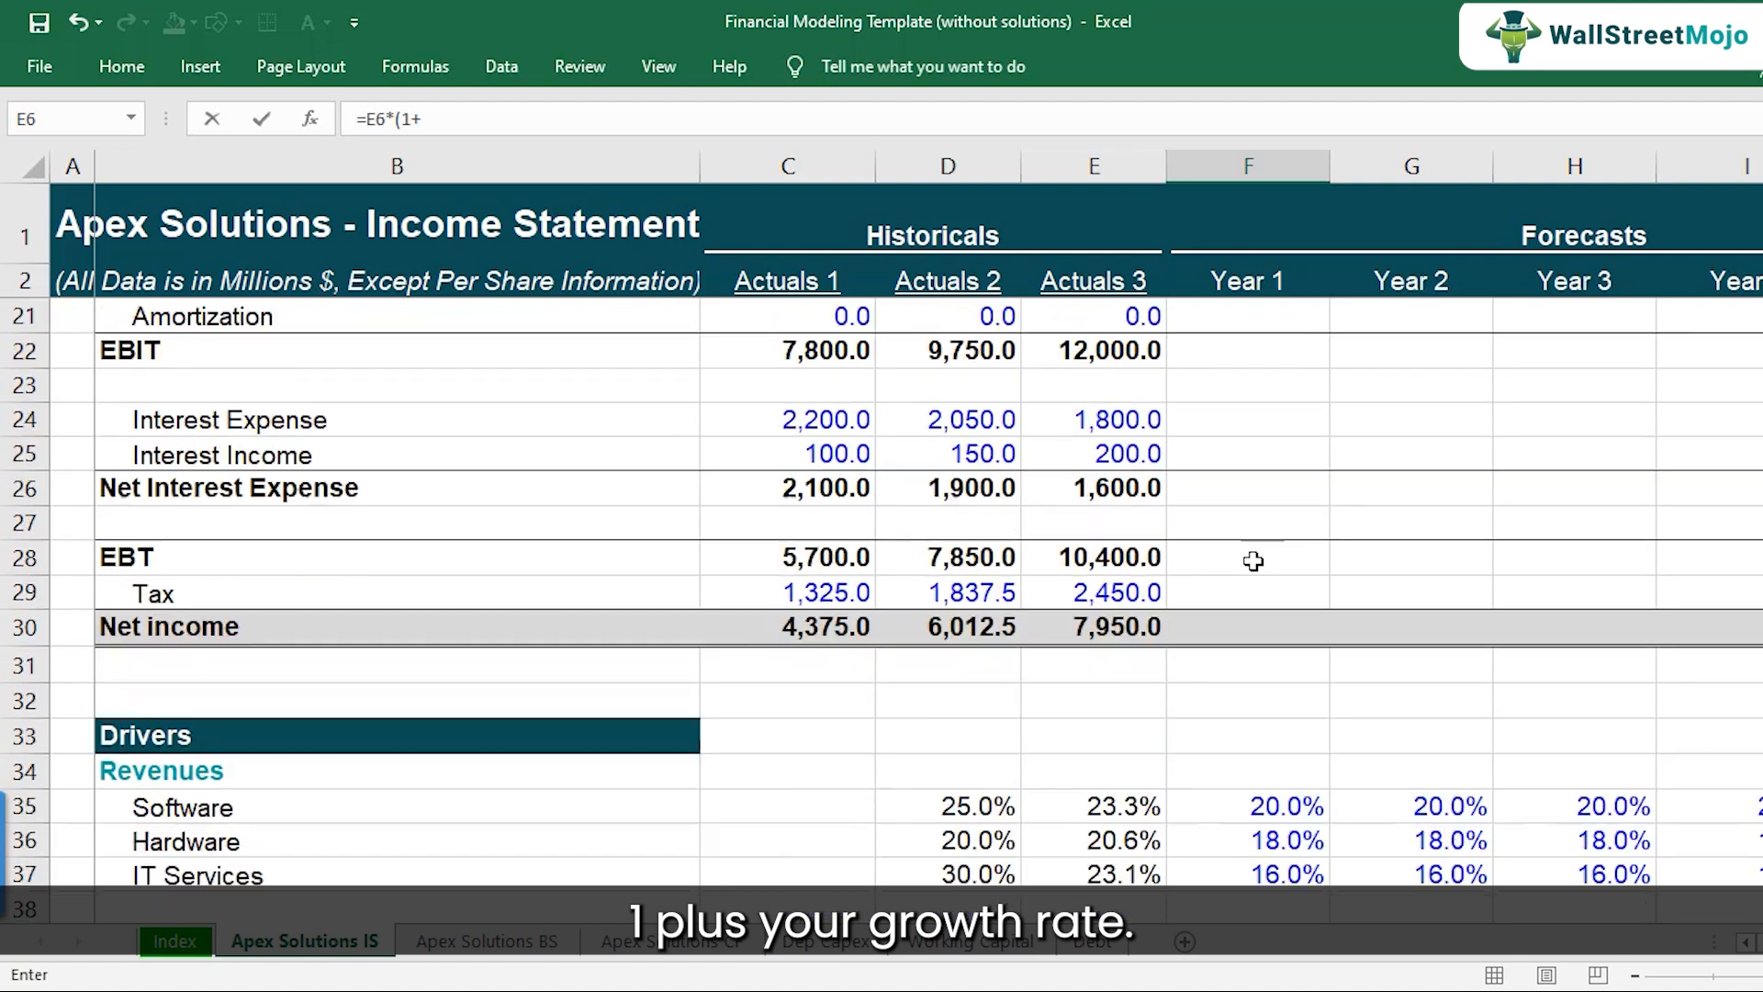
pyautogui.click(1254, 596)
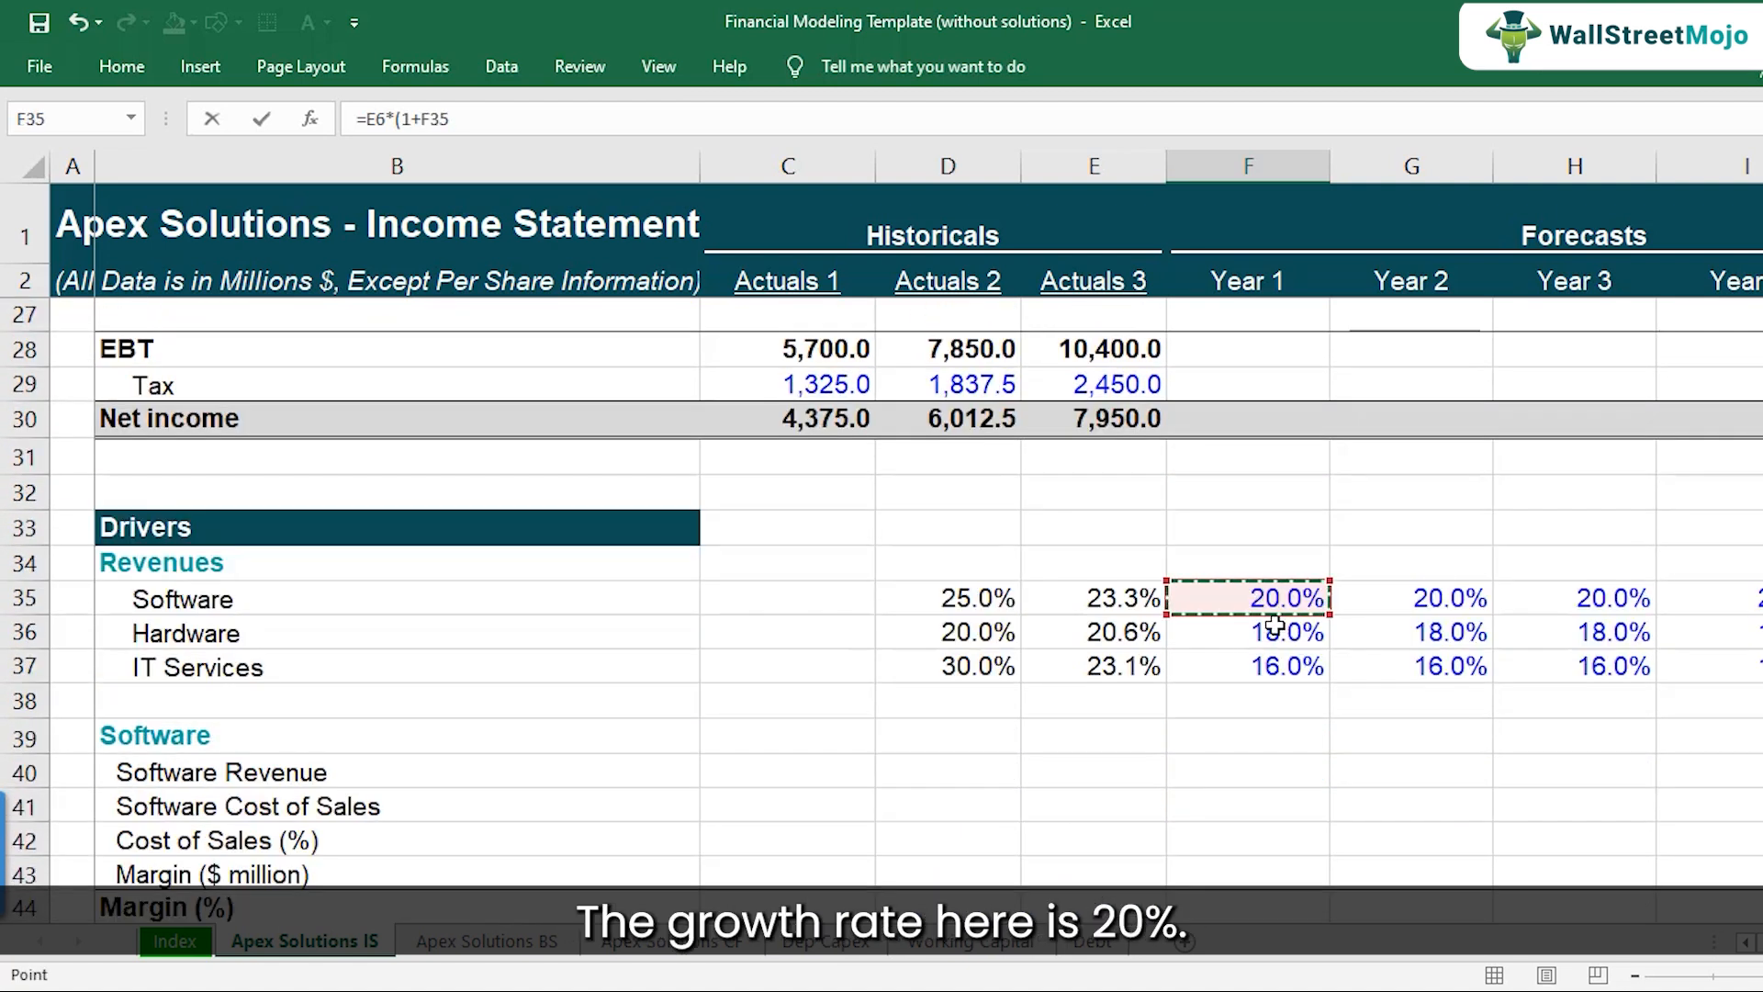
pyautogui.write(')')
pyautogui.scroll(7, 1285, 615)
pyautogui.scroll(1, 1288, 612)
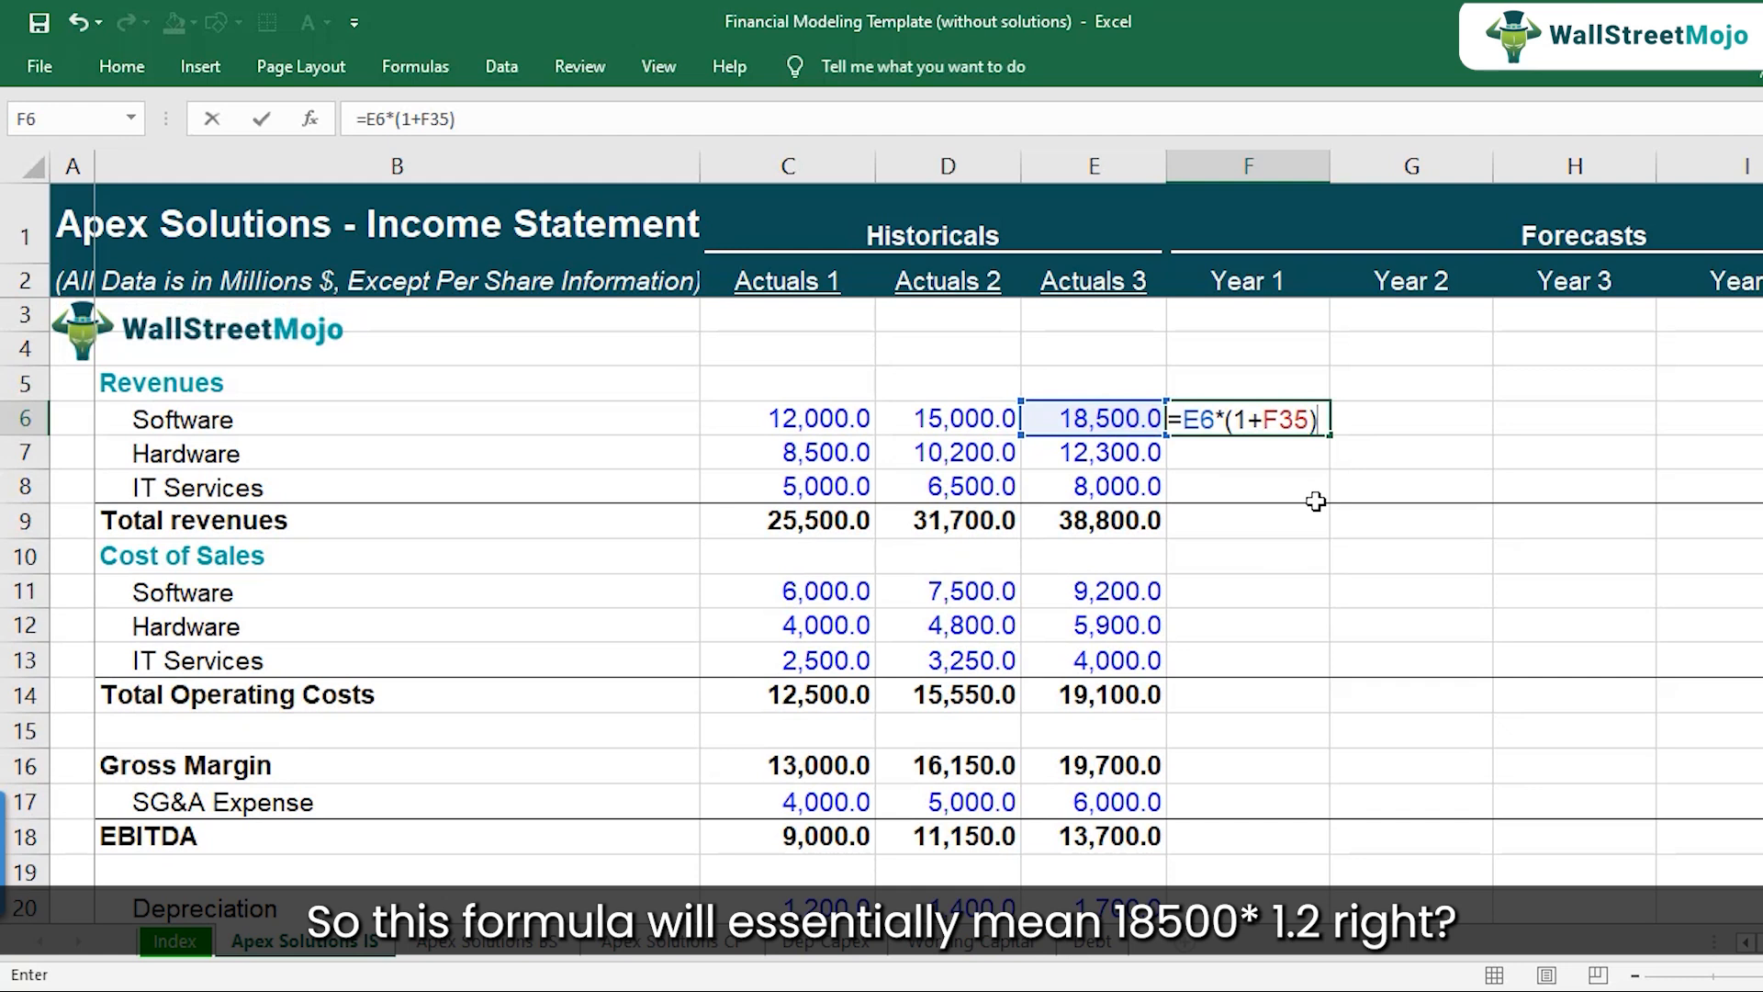
pyautogui.press('Return')
pyautogui.press('Up')
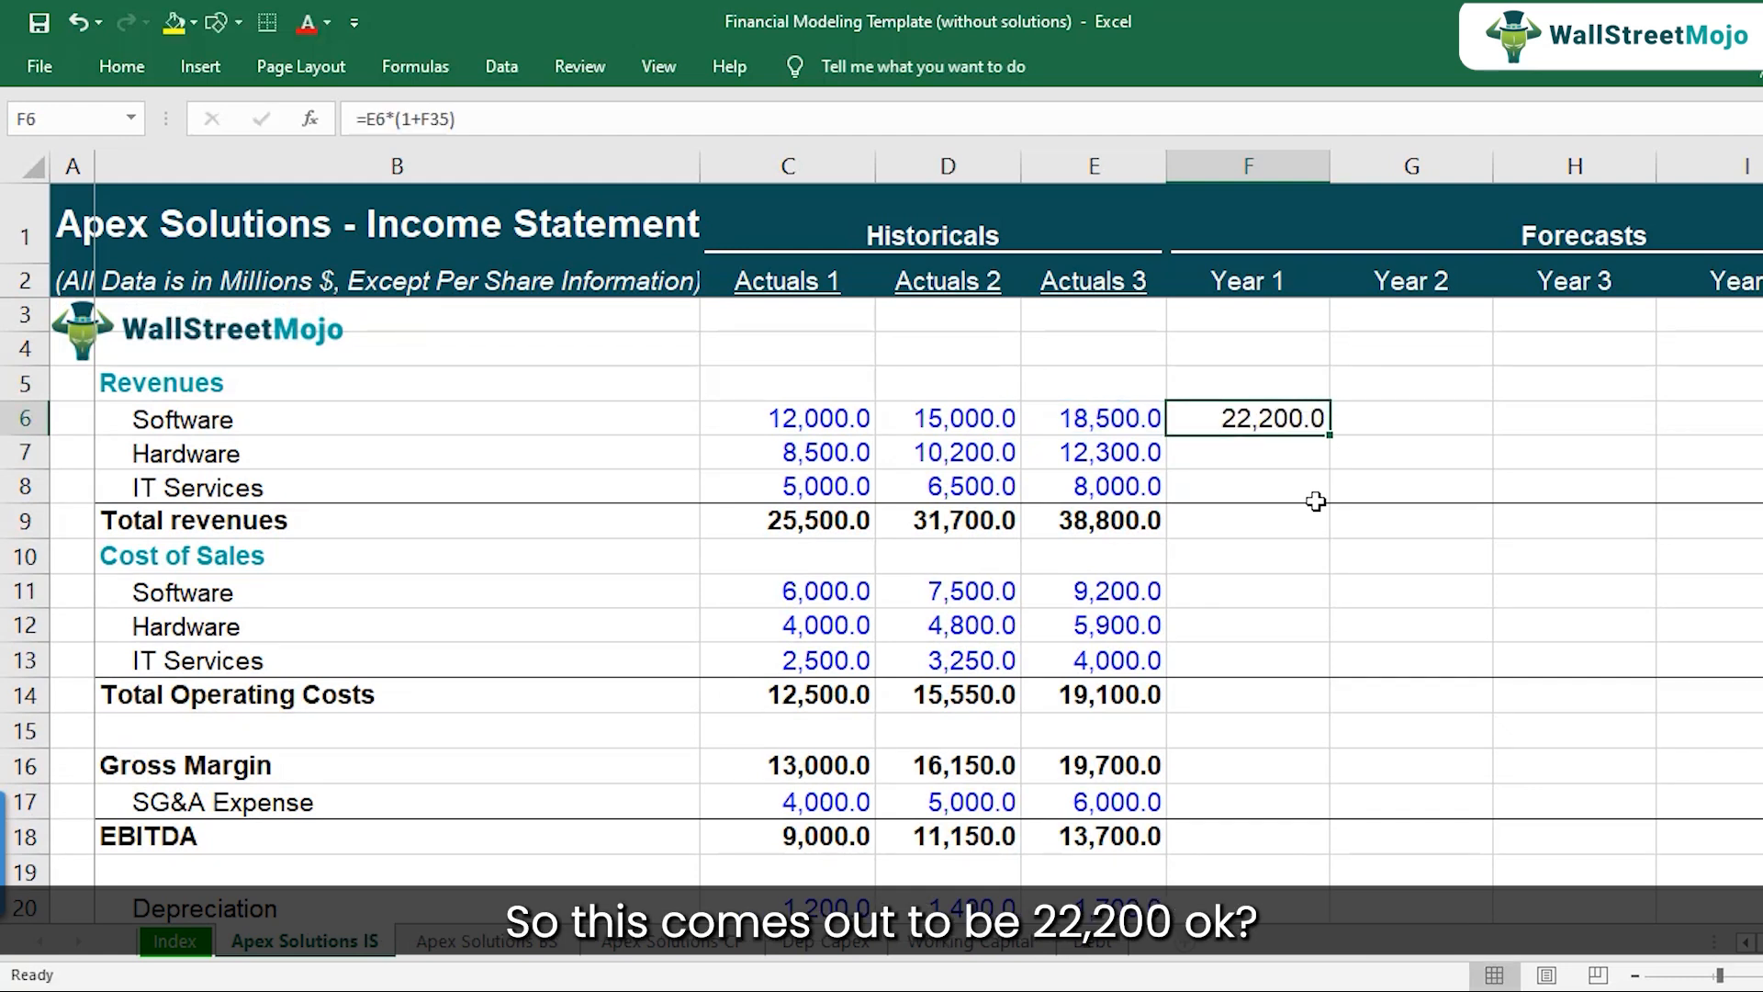
# - Copy the Year 1 Software revenue formula from F6 to Hardware in F7 and check the cells it references
pyautogui.press('F2')
pyautogui.press('Escape')
pyautogui.hotkey('ctrl', 'c')
pyautogui.press('Down')
pyautogui.press('Up')
pyautogui.press('Down')
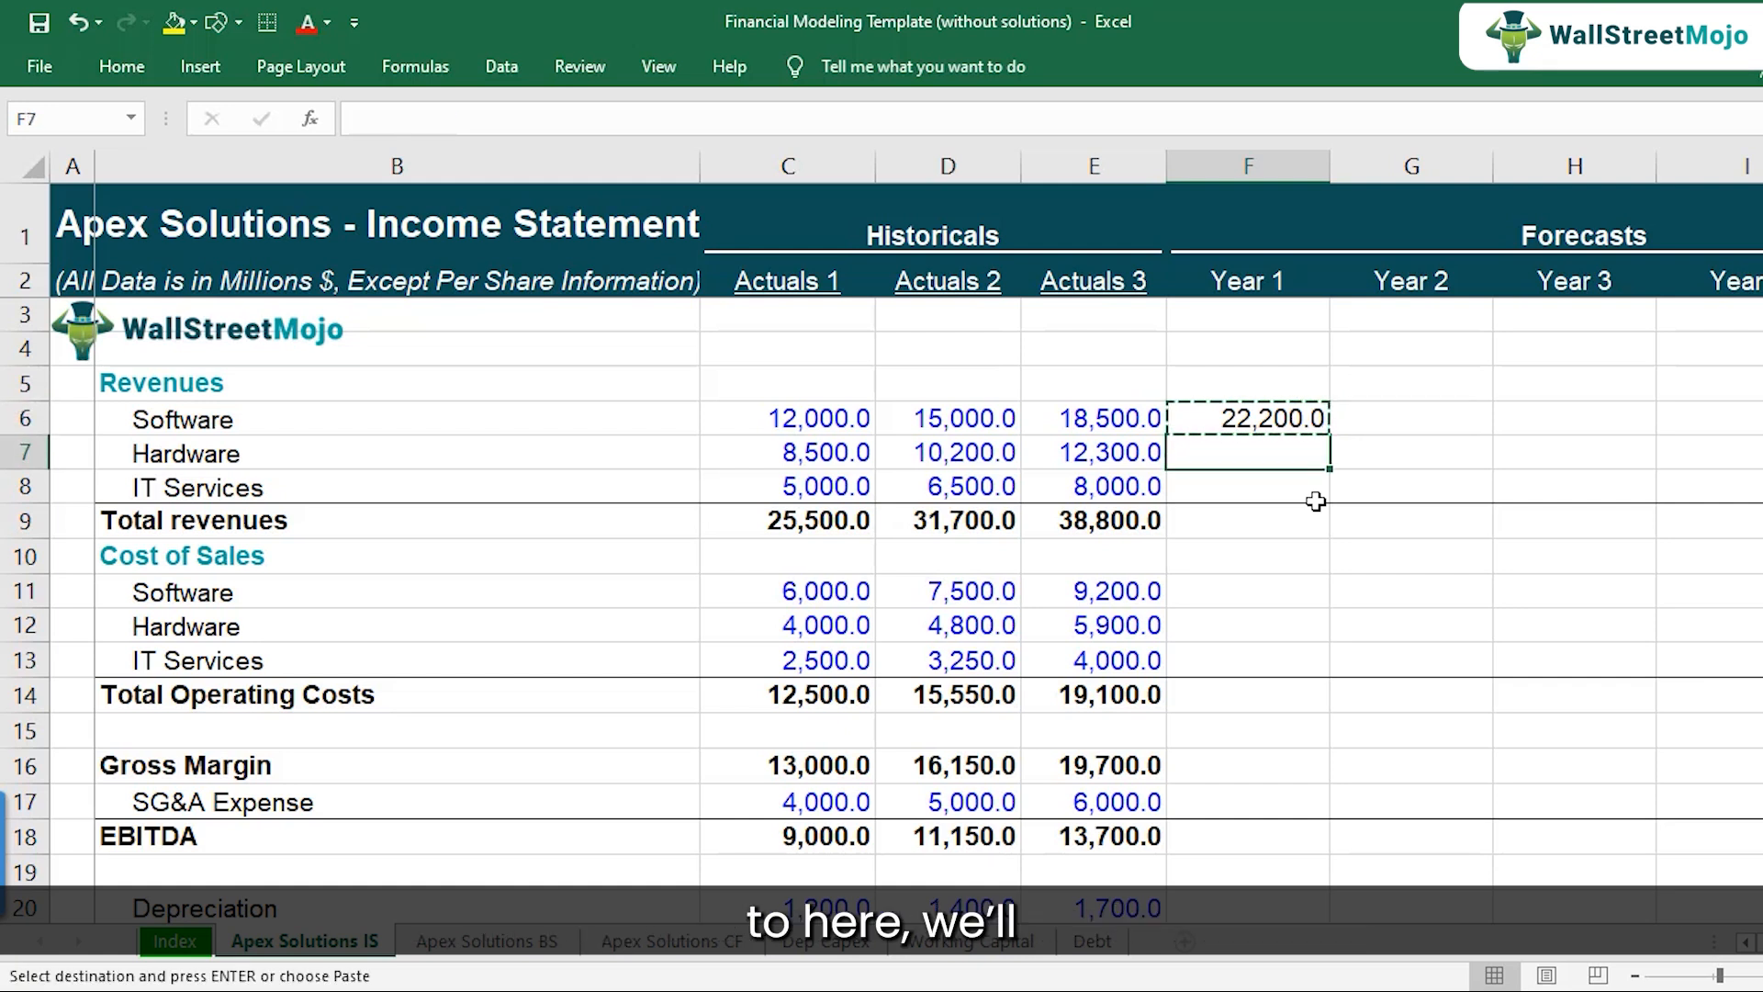
pyautogui.hotkey('ctrl', 'v')
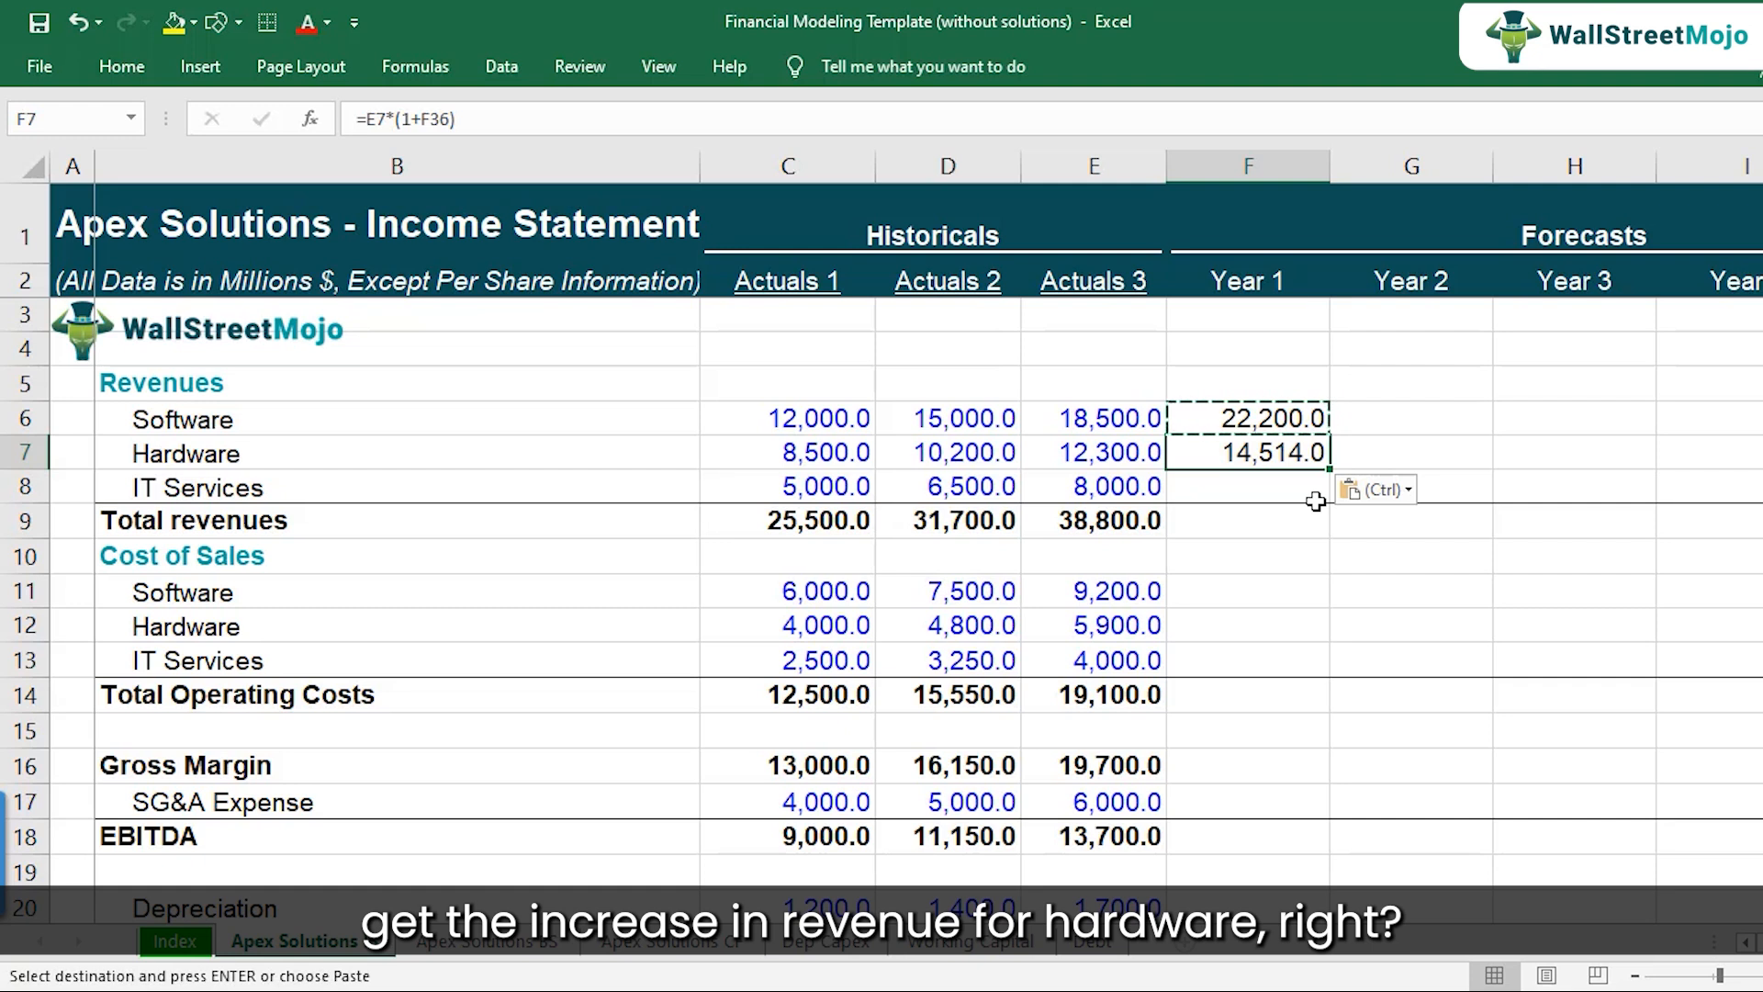
pyautogui.press('F2')
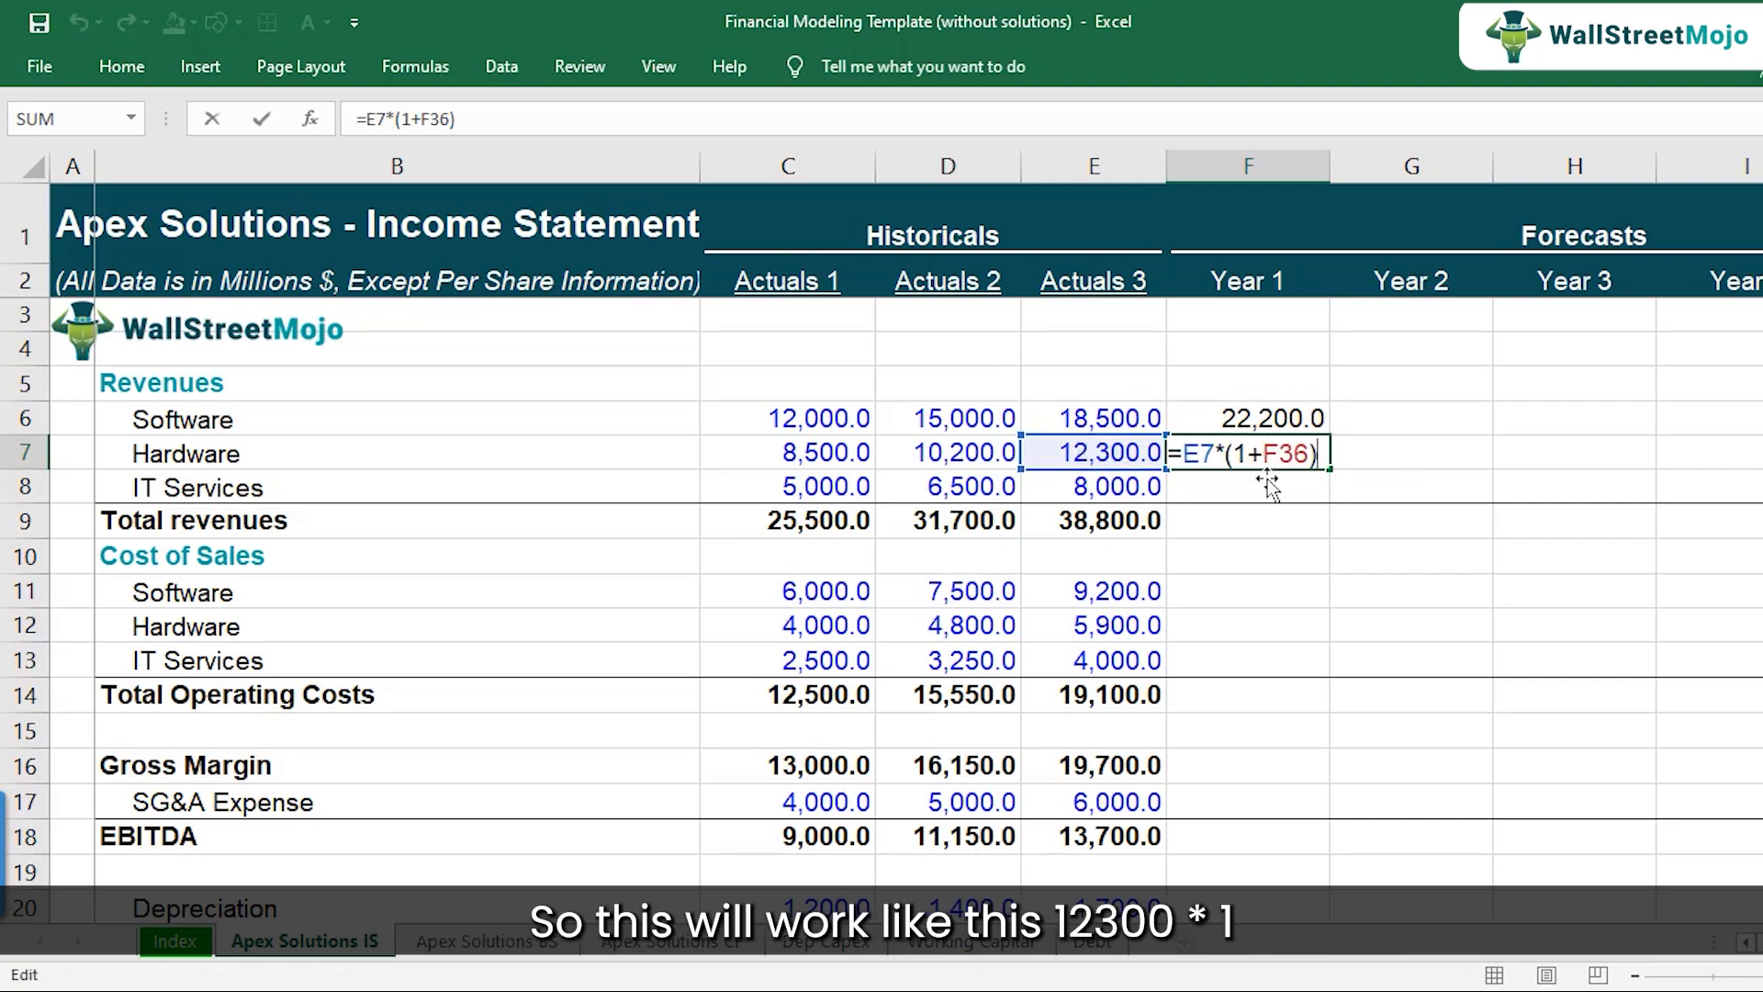
pyautogui.scroll(-3, 1236, 611)
pyautogui.scroll(-5, 1235, 611)
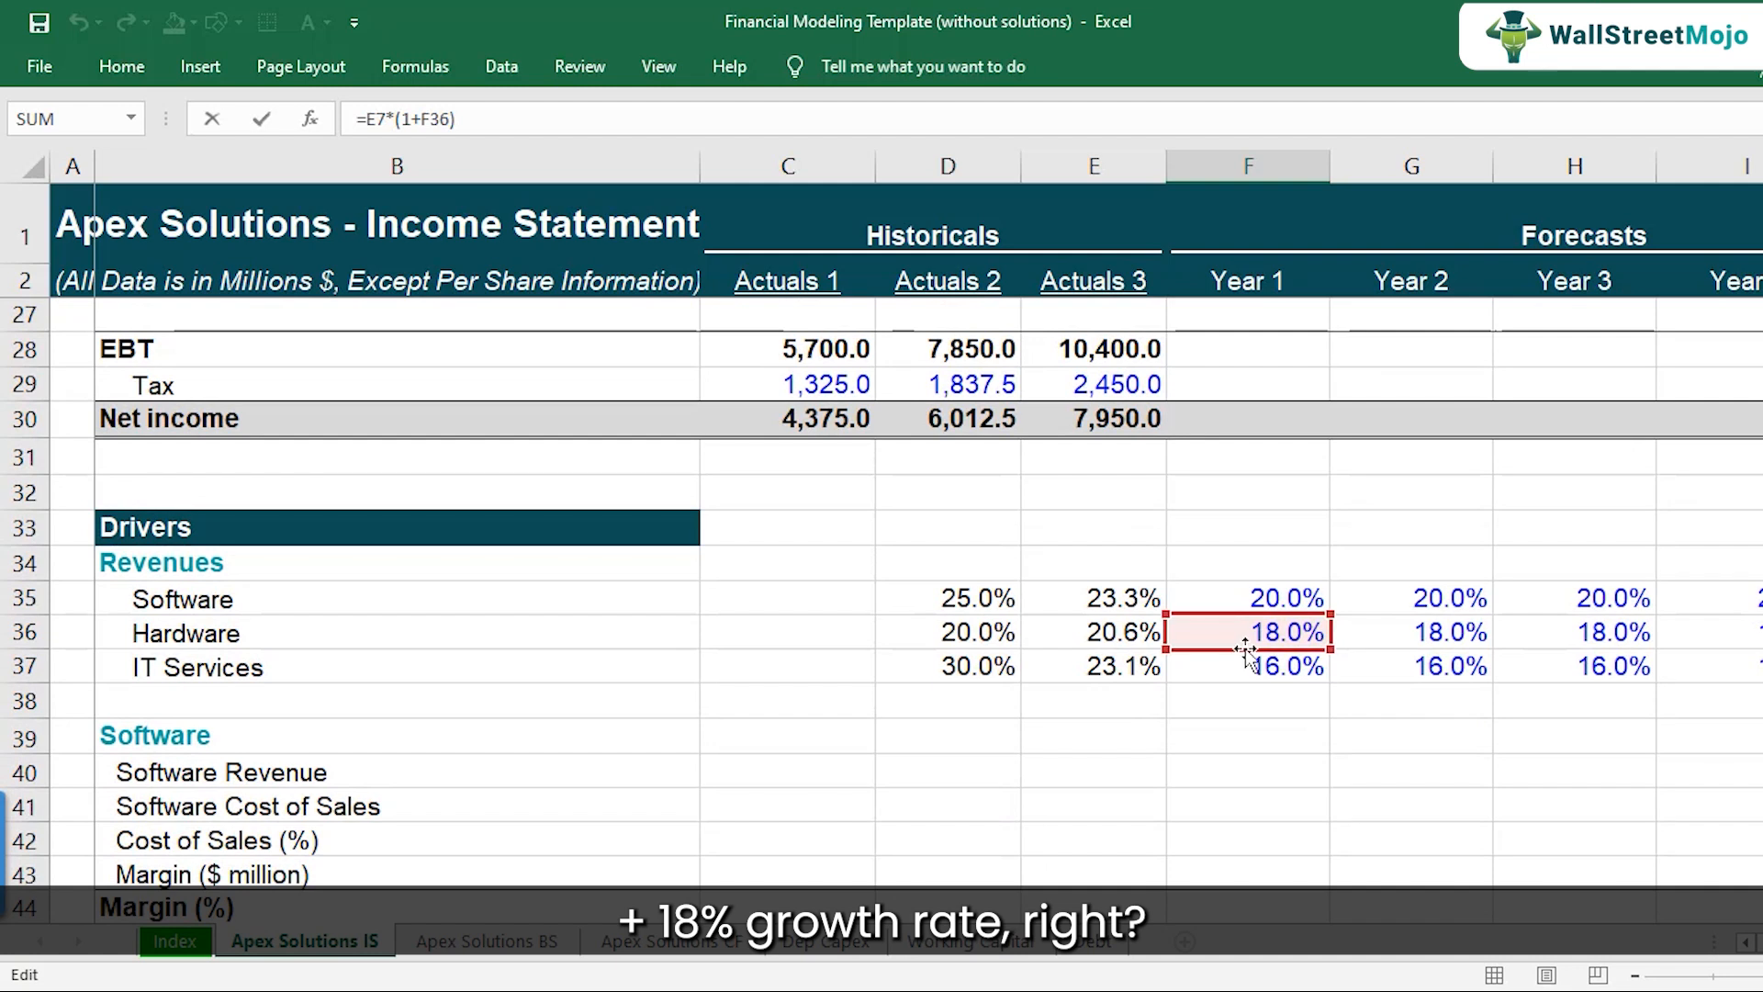
pyautogui.scroll(8, 1248, 648)
pyautogui.hotkey('ctrl', 'Return')
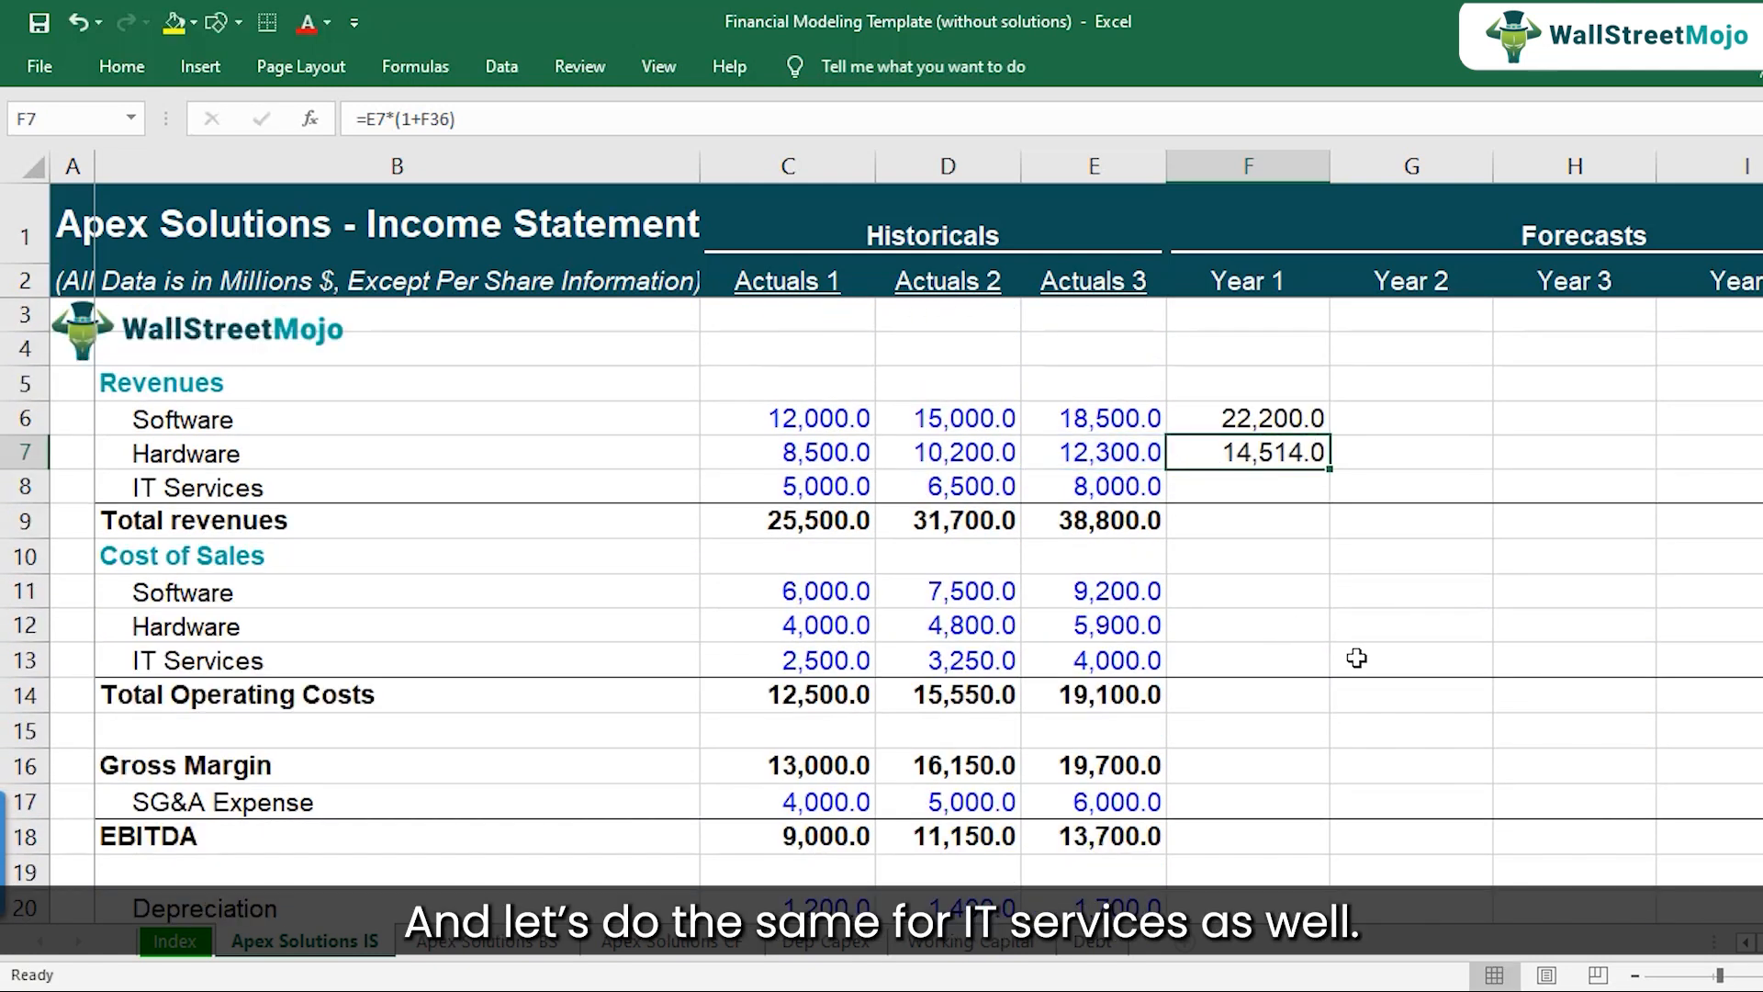
# - Copy the Hardware revenue formula from F7 to IT Services in F8 and check that it references E8 and F37
pyautogui.hotkey('ctrl', 'c')
pyautogui.press('Down')
pyautogui.hotkey('ctrl', 'v')
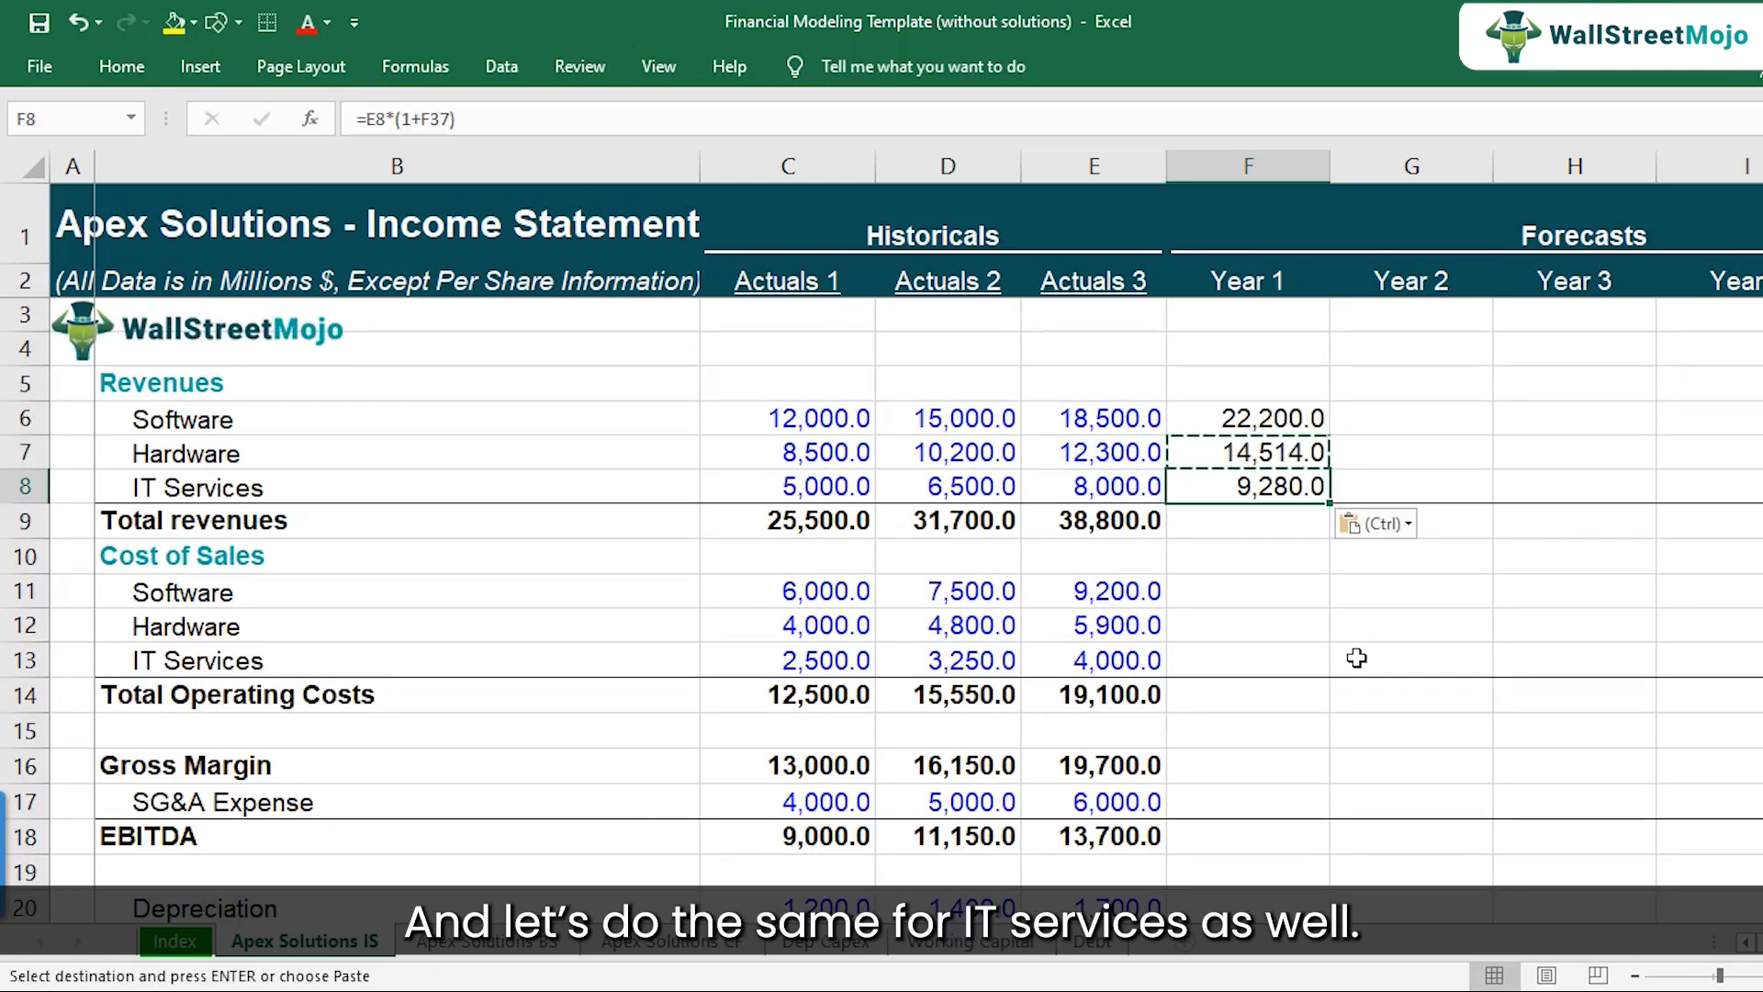
pyautogui.doubleClick(1281, 491)
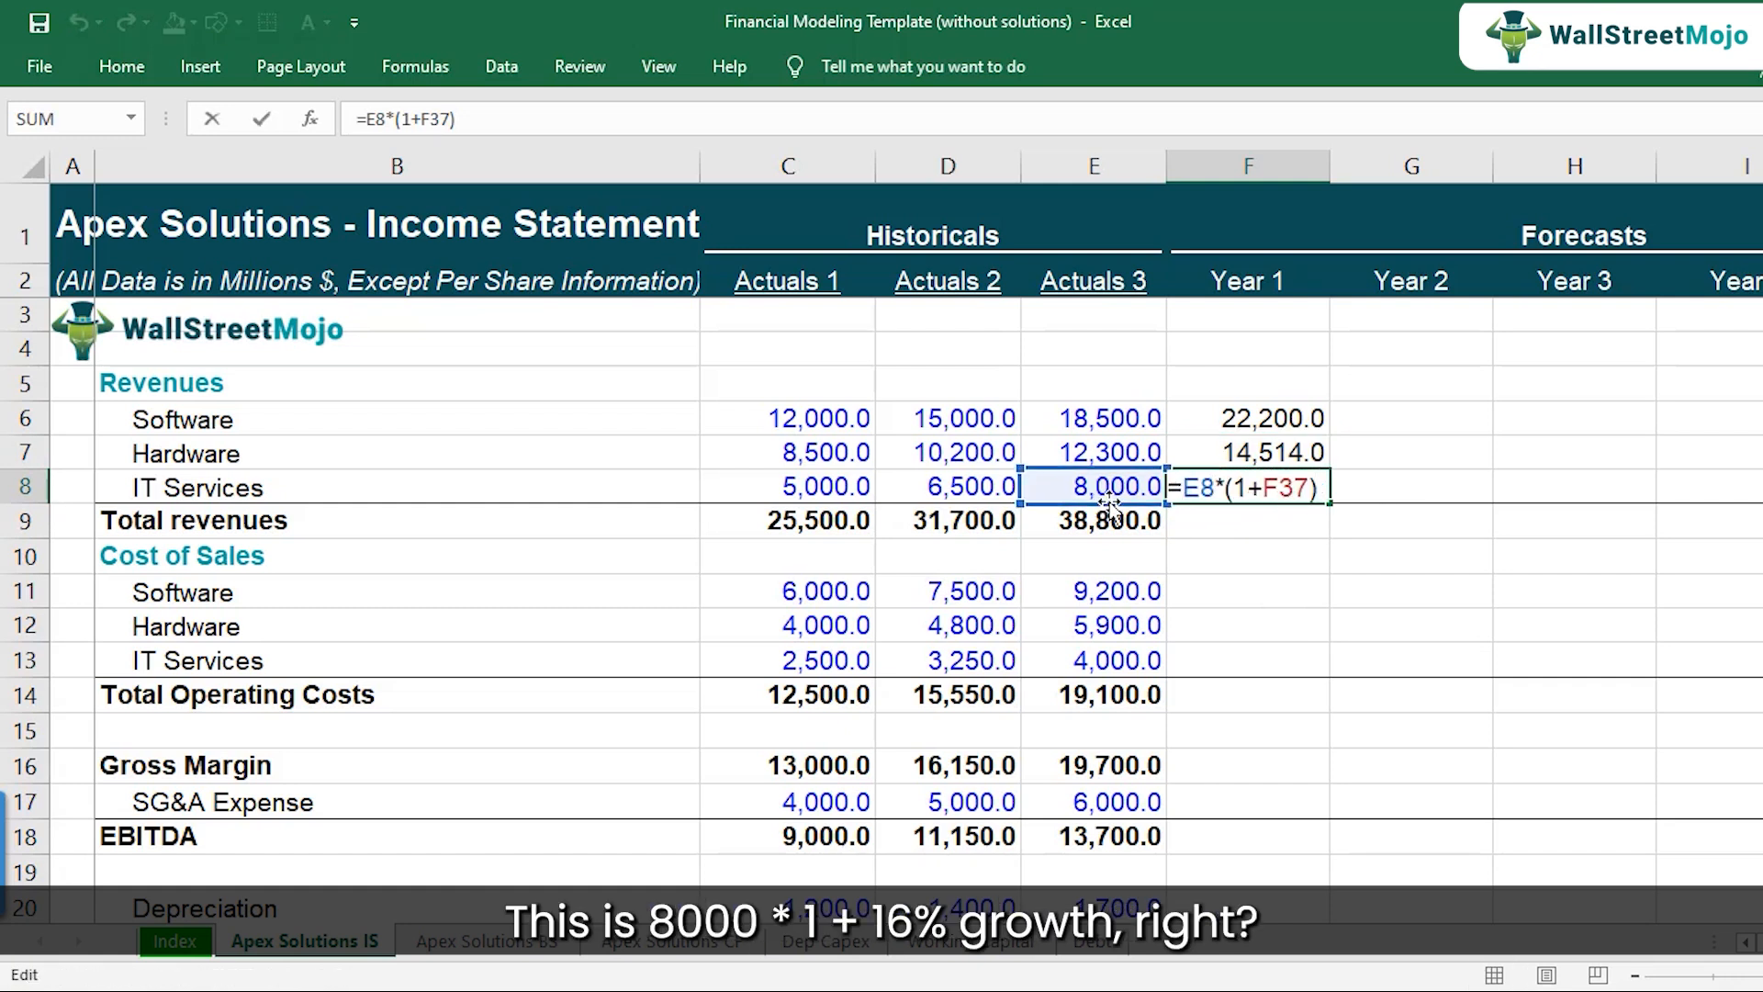
pyautogui.scroll(-3, 1249, 591)
pyautogui.scroll(-7, 1248, 591)
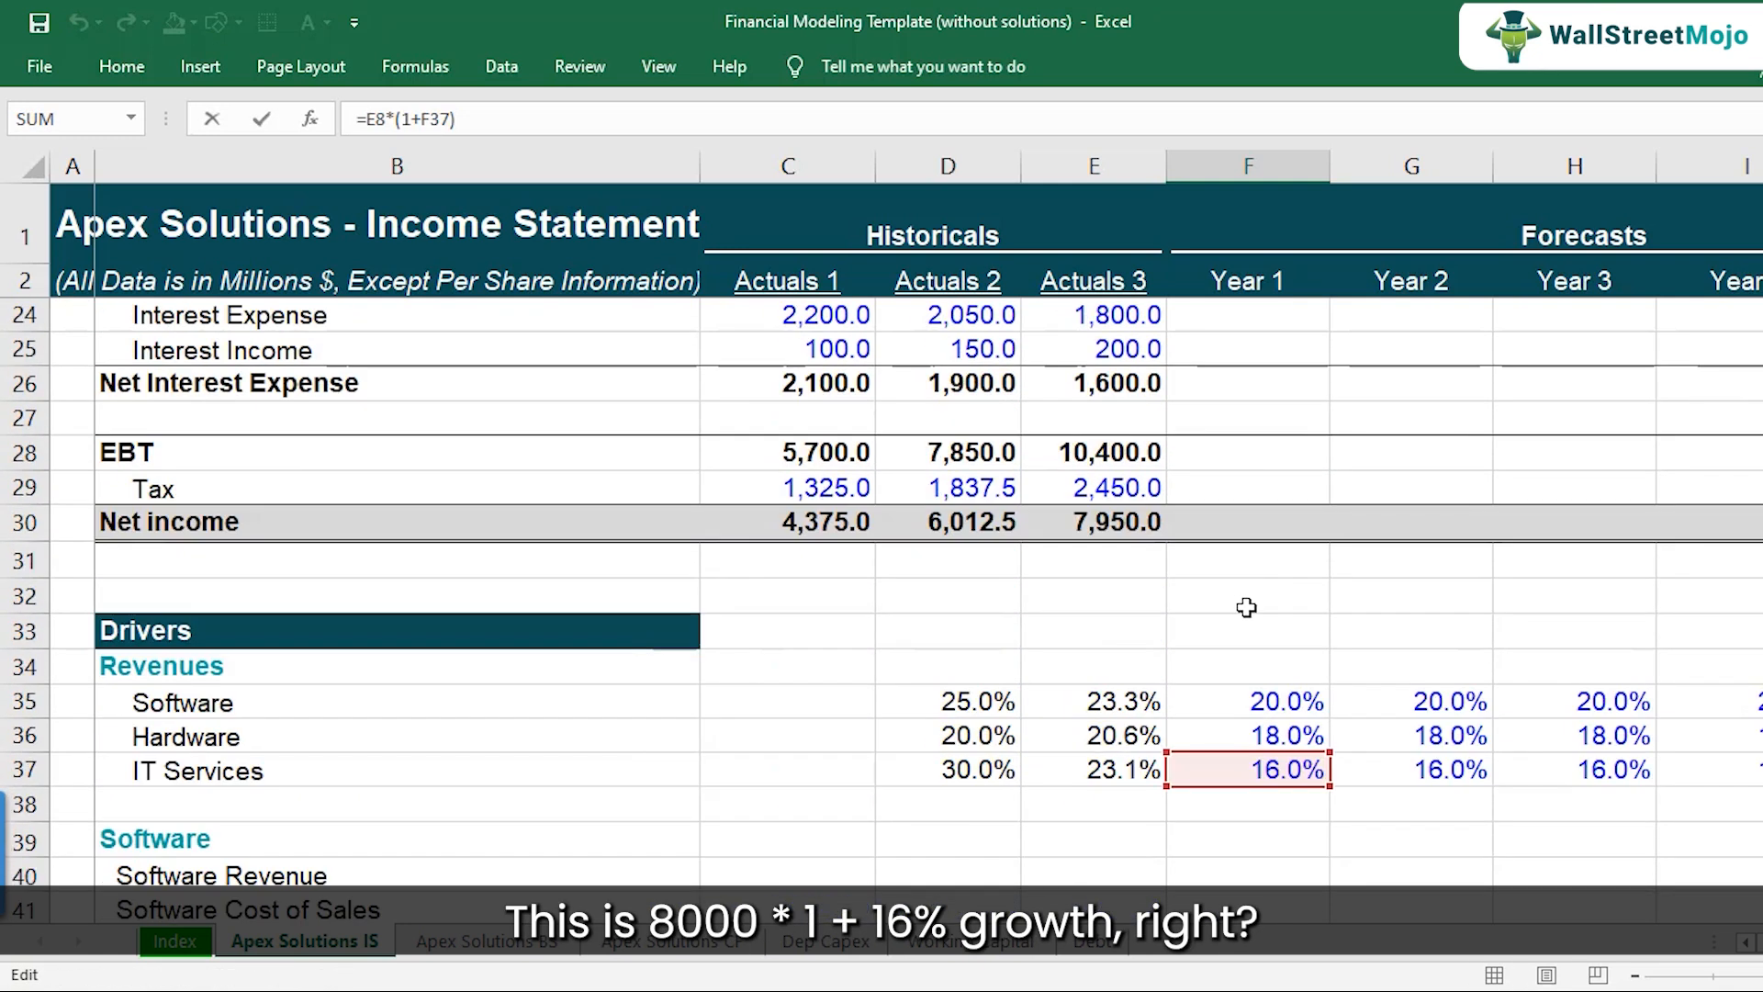
pyautogui.scroll(4, 1304, 670)
pyautogui.scroll(6, 1296, 687)
pyautogui.press('Return')
# - Total the Year 1 segment revenues in F9 with =SUM(F6:F8)
pyautogui.hotkey('alt', '=')
pyautogui.press('Return')
pyautogui.press('Up')
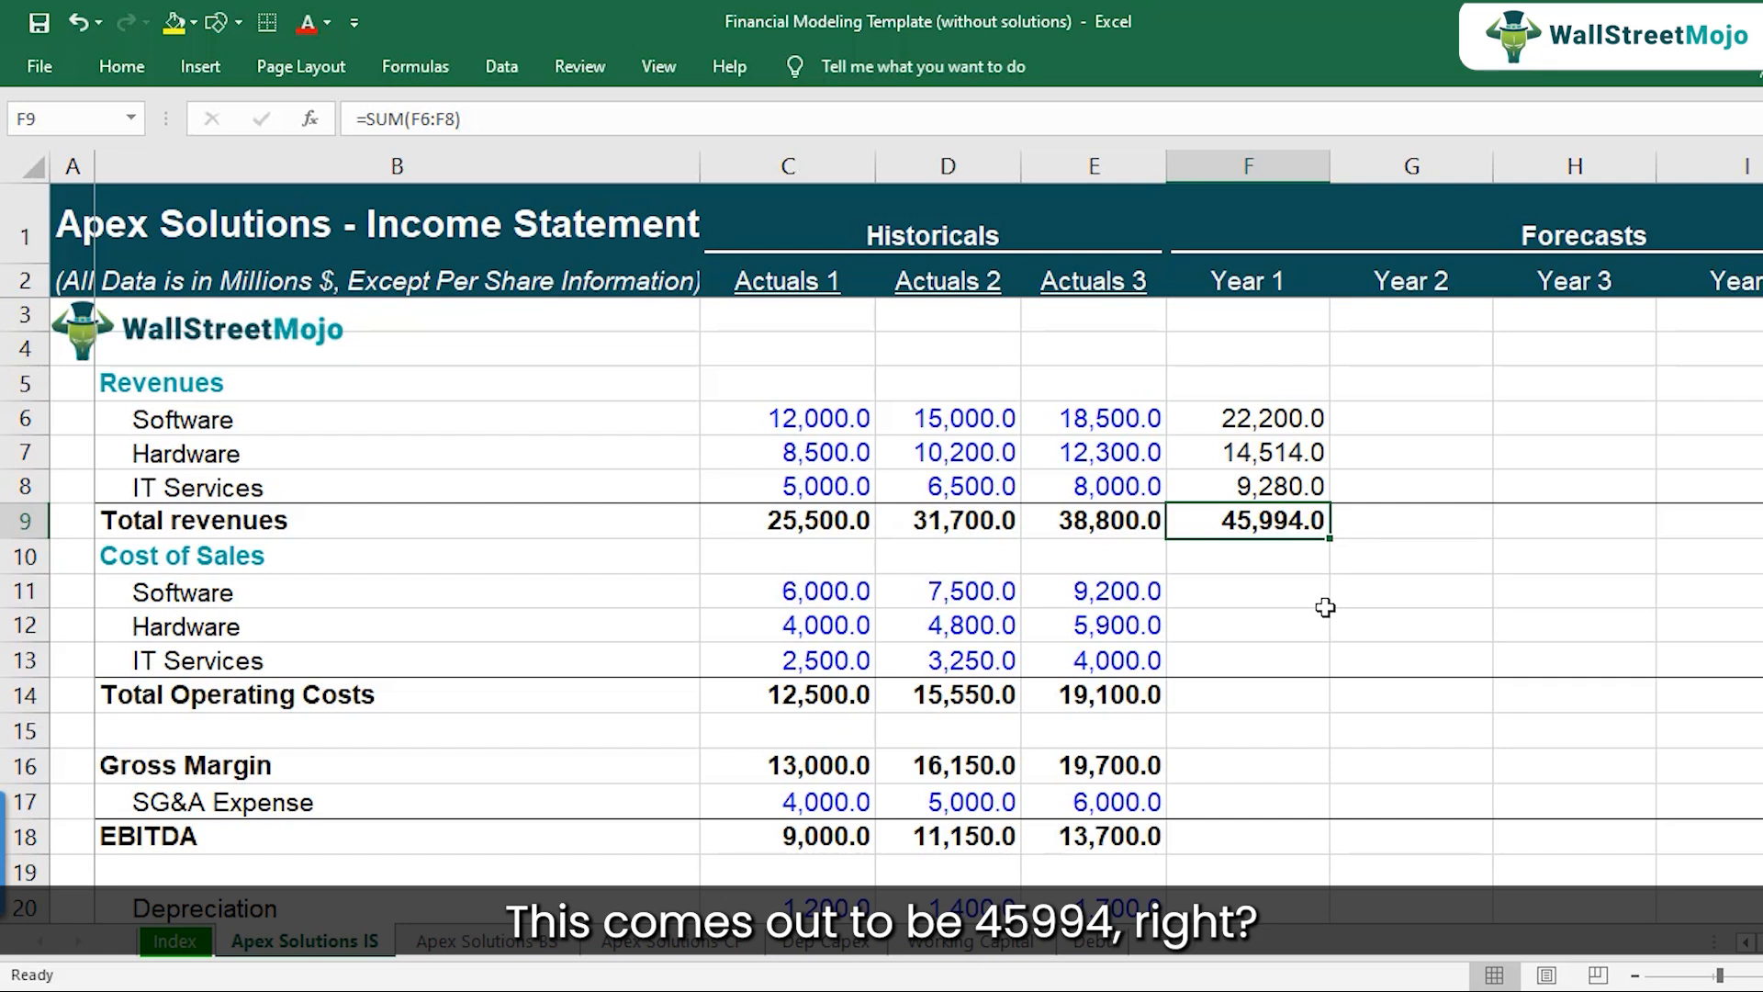
# - Copy the Year 1 revenue formulas in F6:F9 across to Year 5 in column J
pyautogui.press('Up')
pyautogui.press('Up')
pyautogui.press('Up')
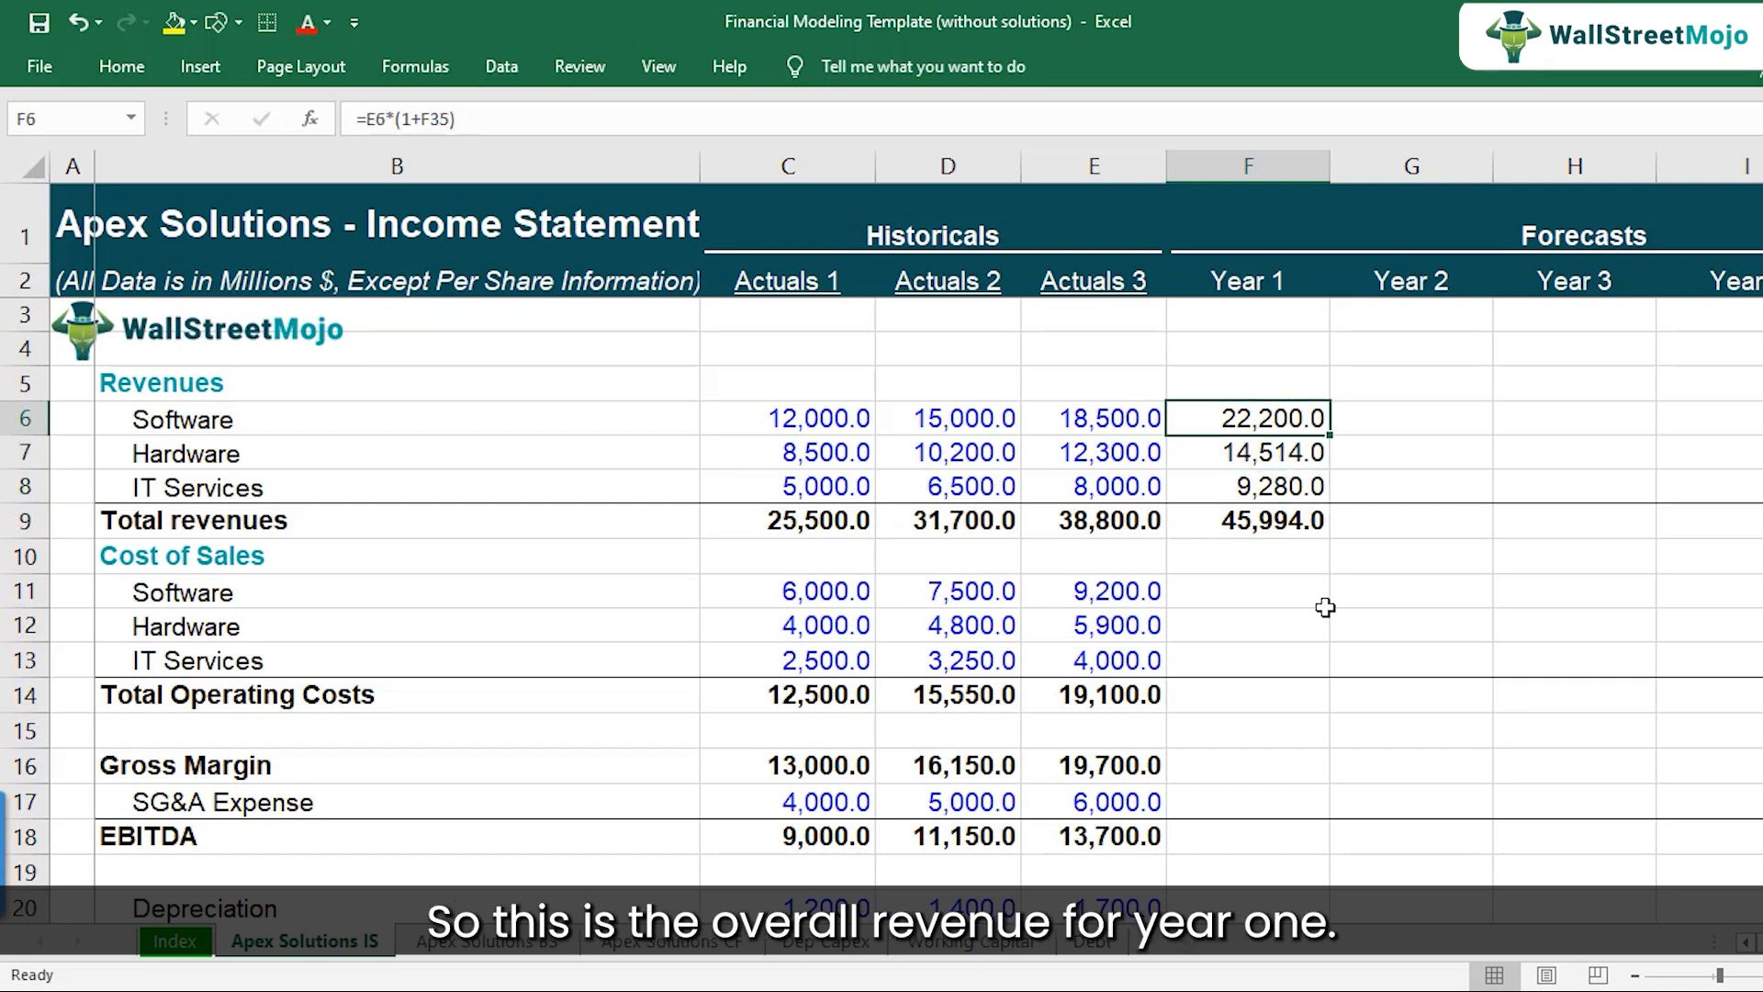
pyautogui.hotkey('shift', 'Down')
pyautogui.hotkey('shift', 'Down')
pyautogui.hotkey('shift', 'Down')
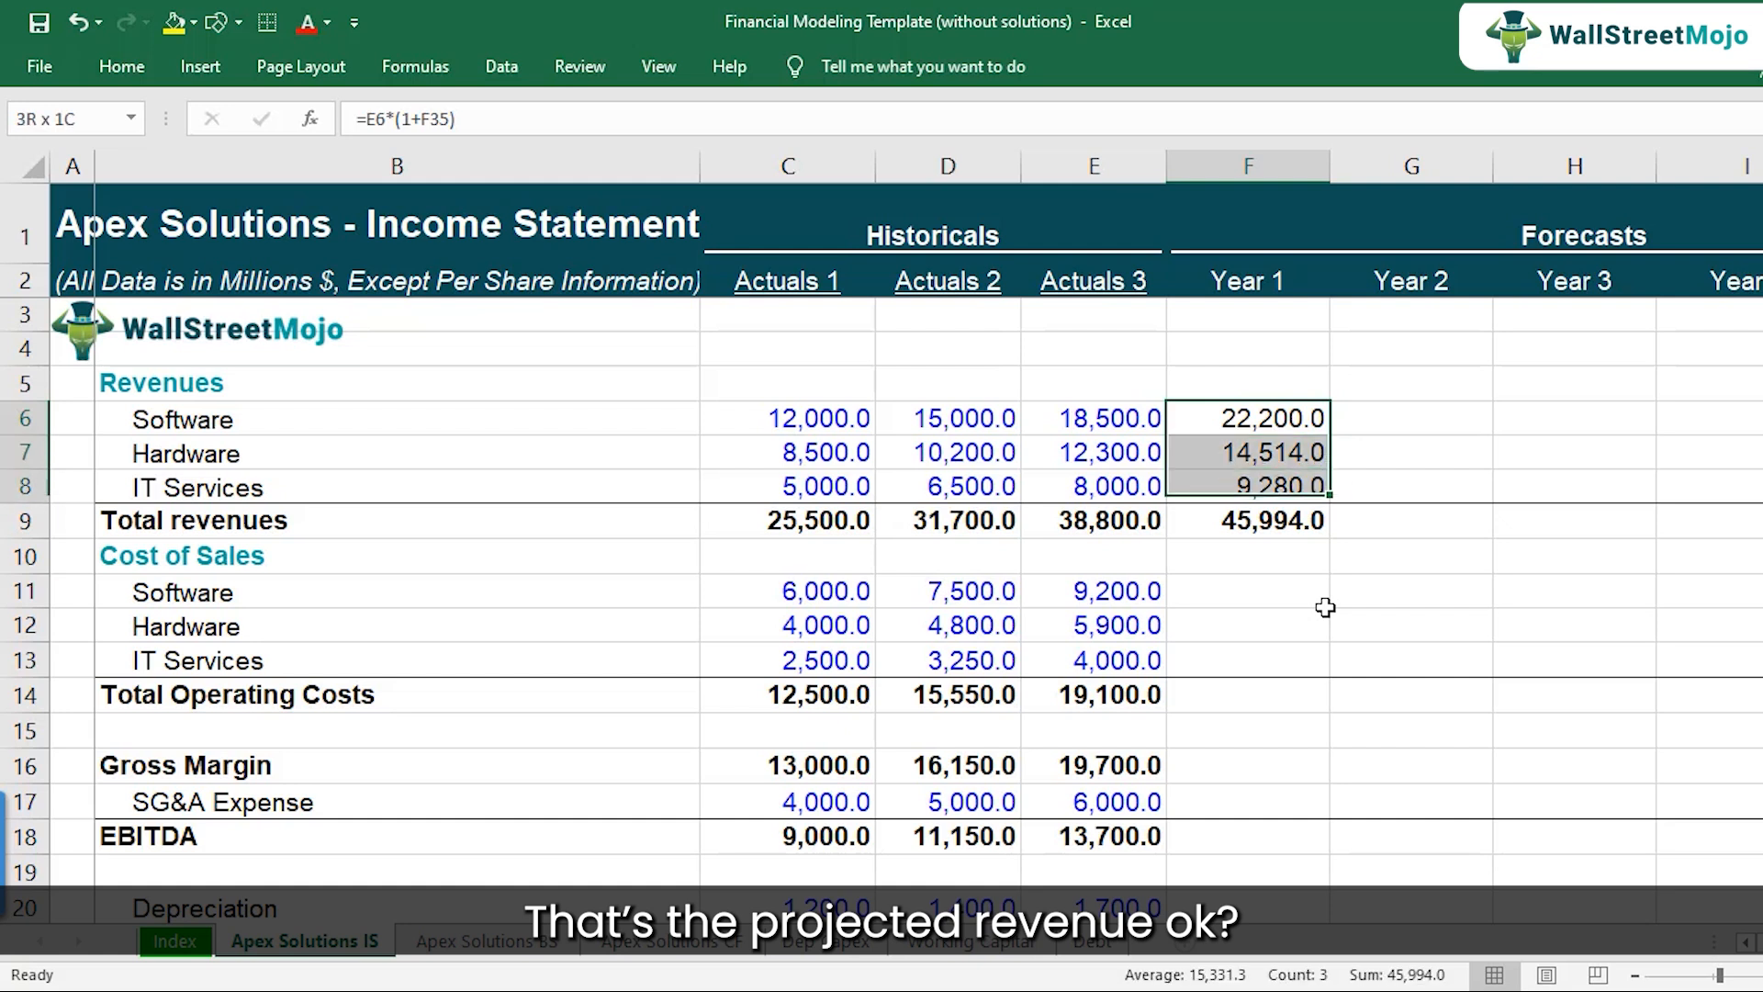
pyautogui.hotkey('ctrl', 'c')
pyautogui.hotkey('shift', 'Right')
pyautogui.hotkey('shift', 'Right')
pyautogui.hotkey('shift', 'Right')
pyautogui.hotkey('shift', 'Right')
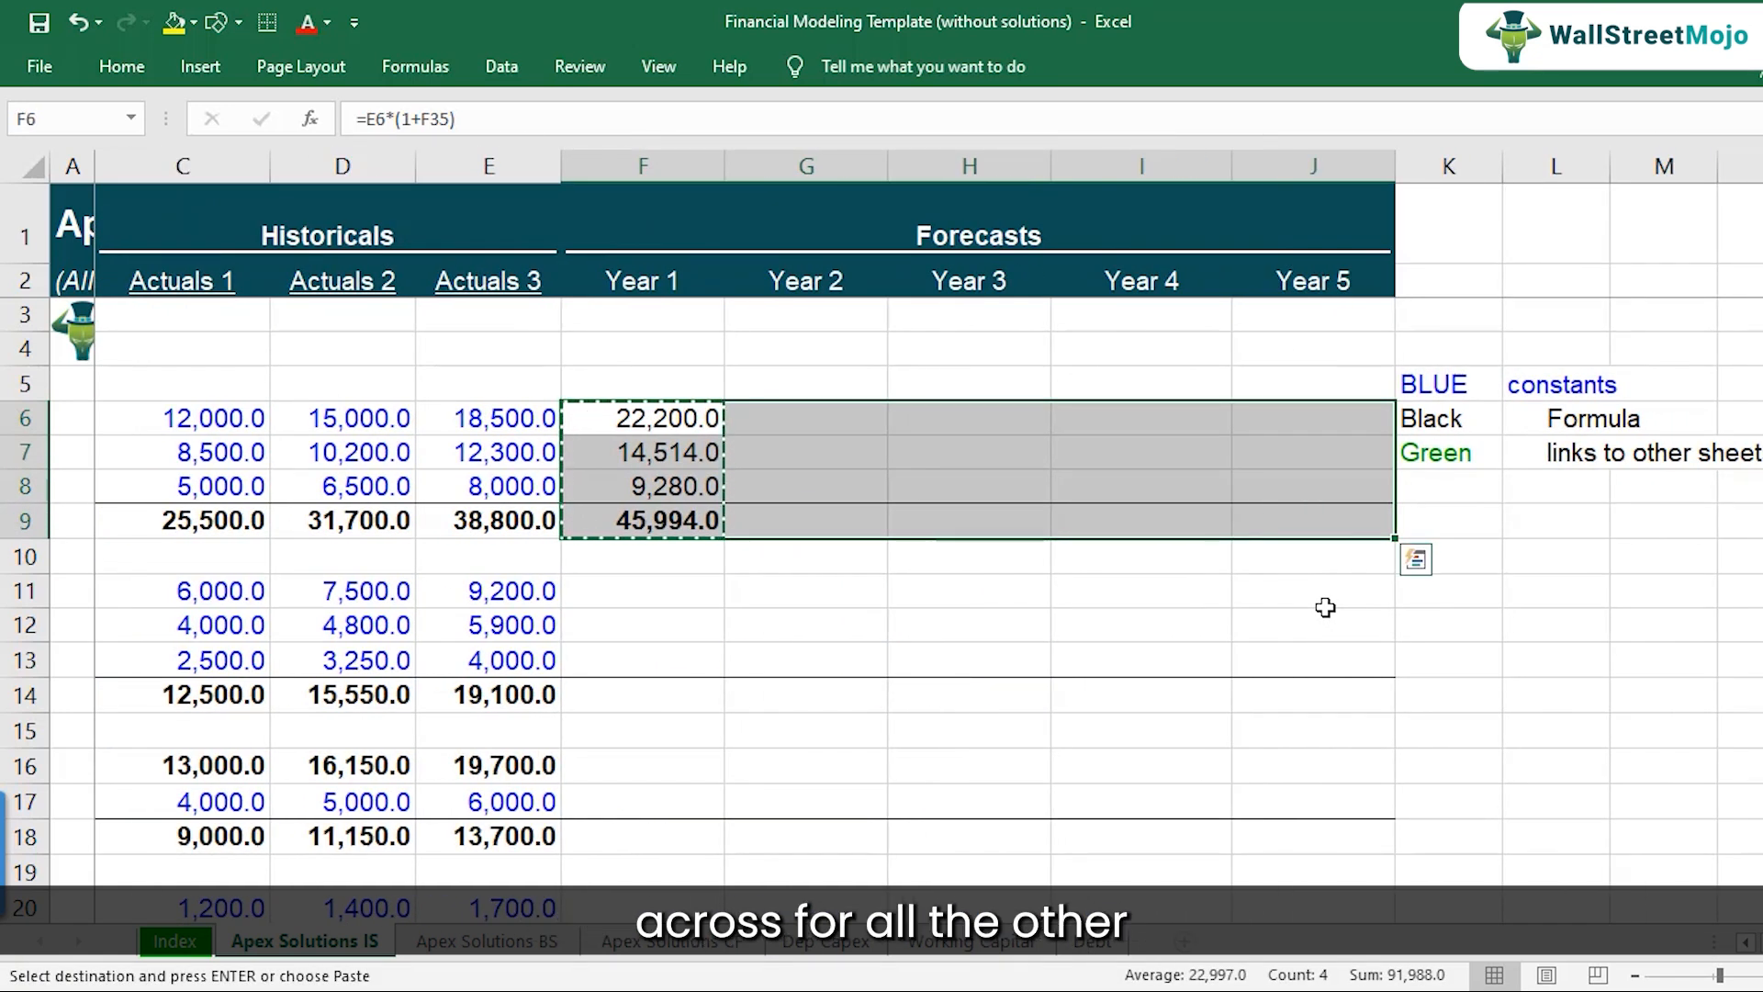
pyautogui.hotkey('ctrl', 'v')
# - Review the projected total revenues in row 9 through Year 5, and return to the Actuals 1 total in C9
pyautogui.press('Down')
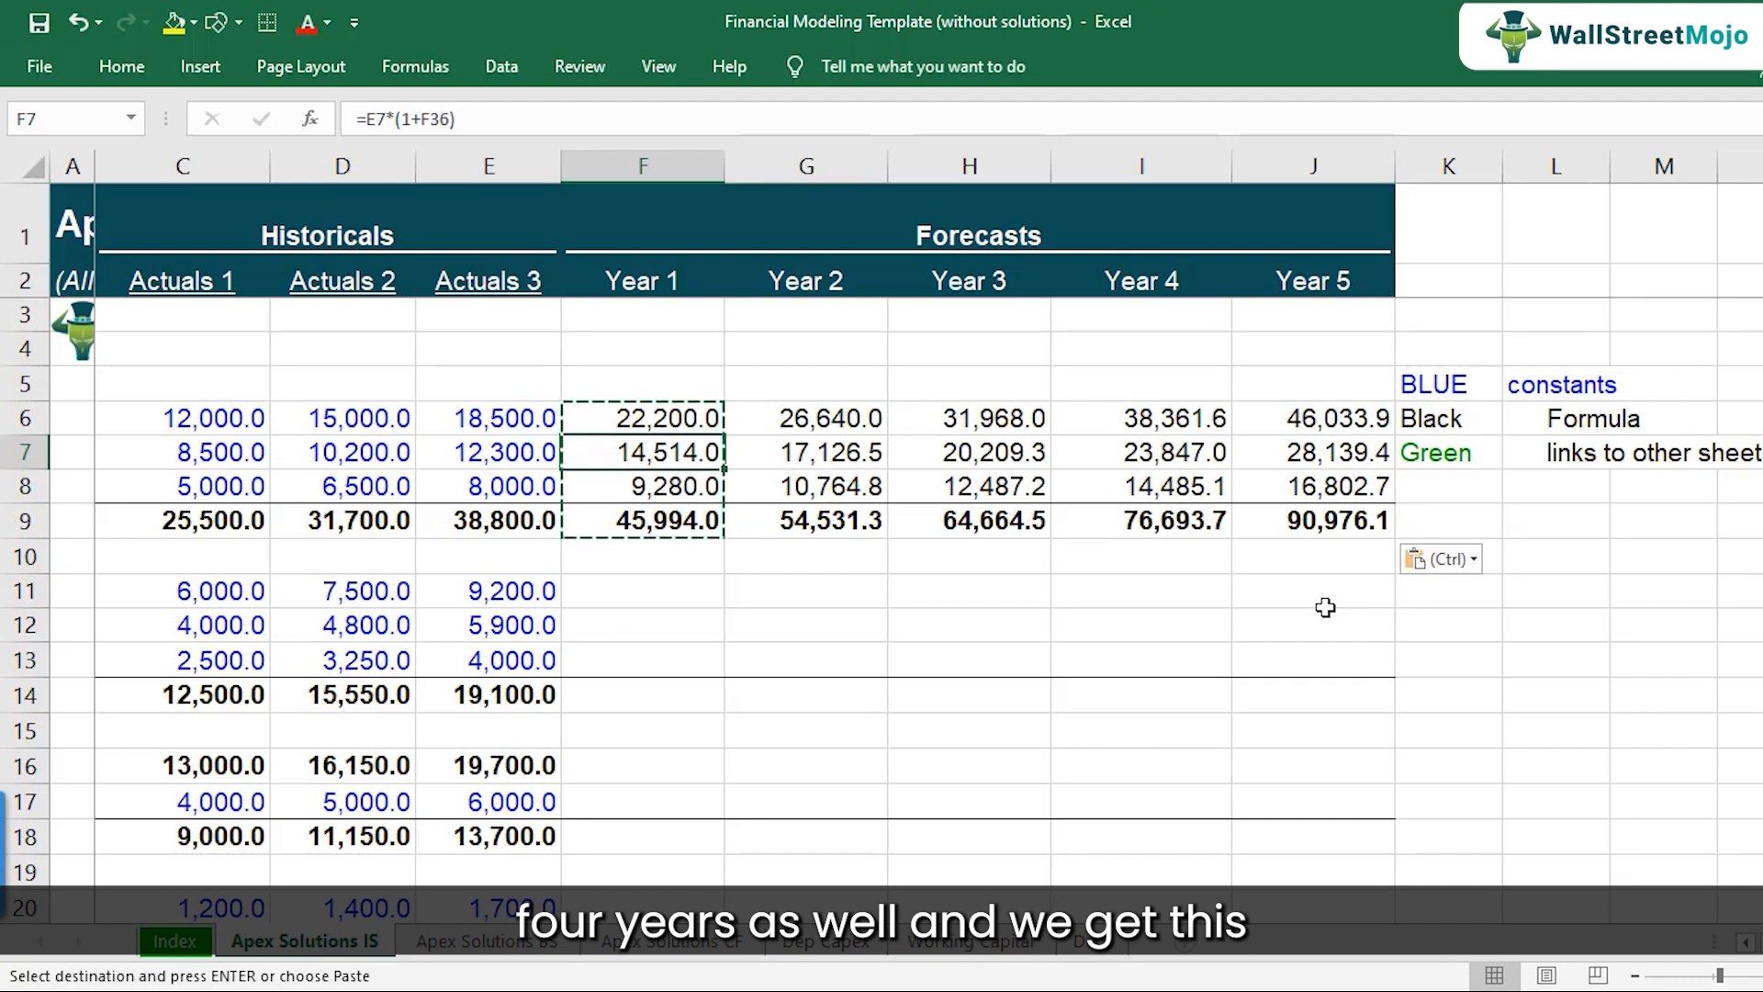
pyautogui.press('Down')
pyautogui.press('Down')
pyautogui.press('Down')
pyautogui.press('Up')
pyautogui.press('Escape')
pyautogui.press('Right')
pyautogui.press('Right')
pyautogui.press('Right')
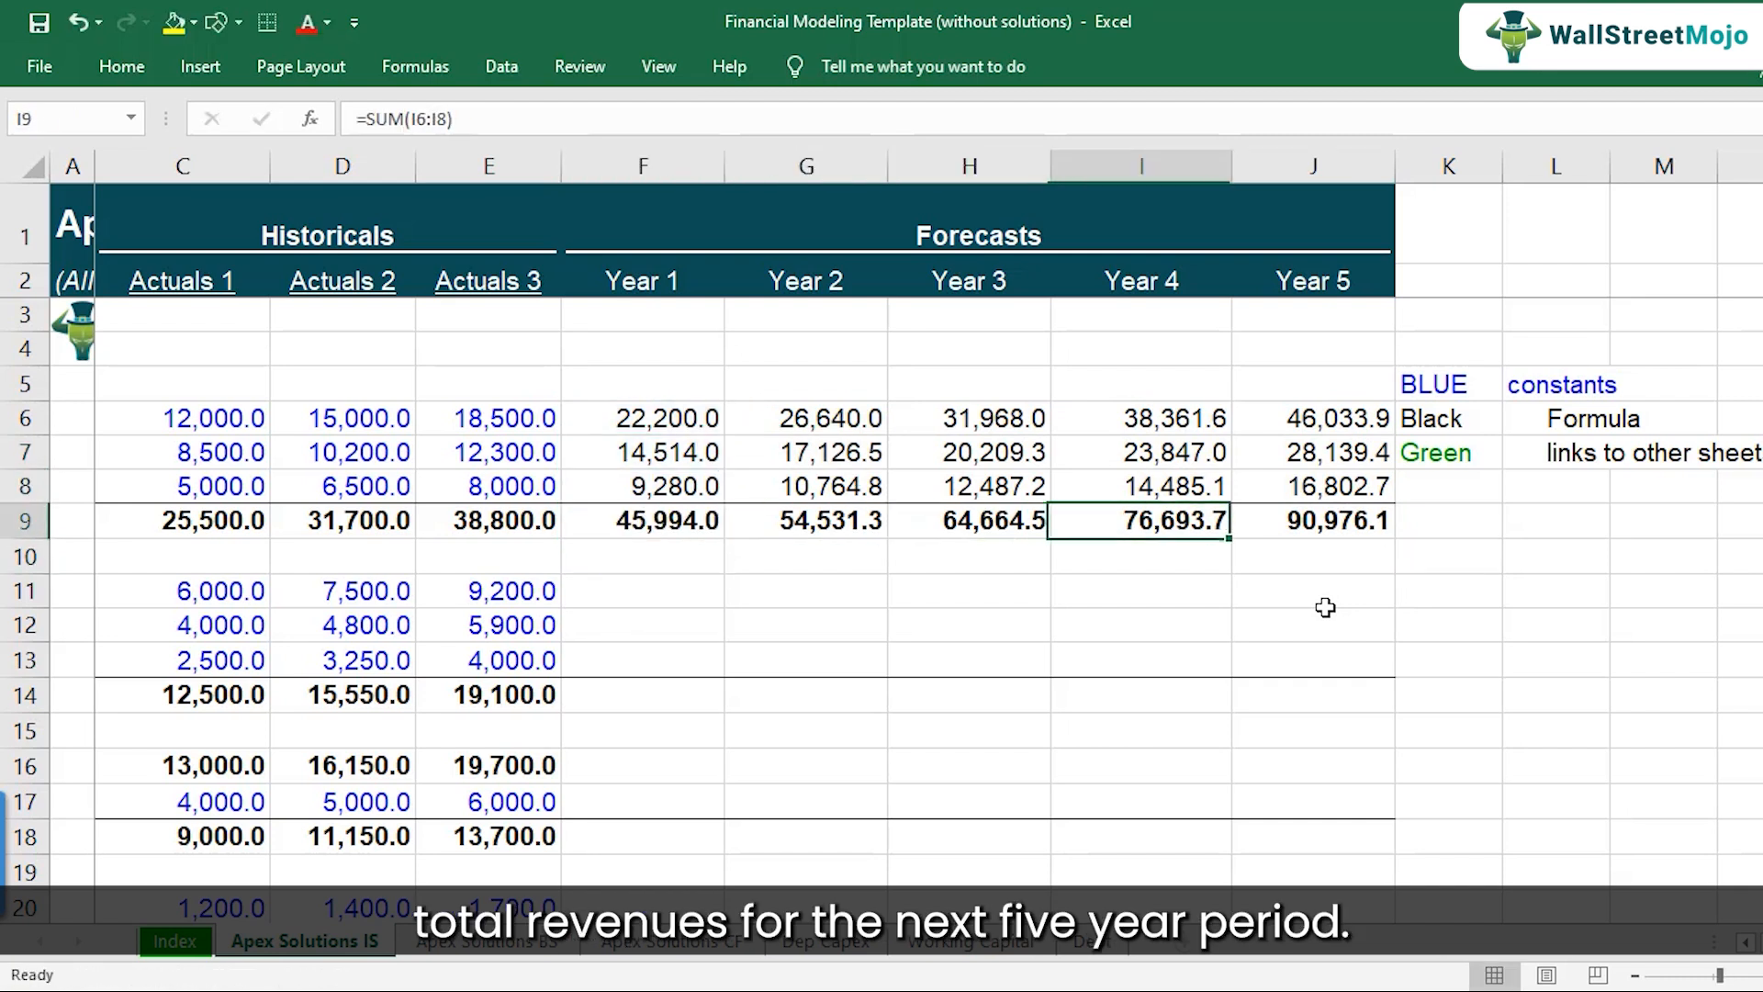
pyautogui.press('Right')
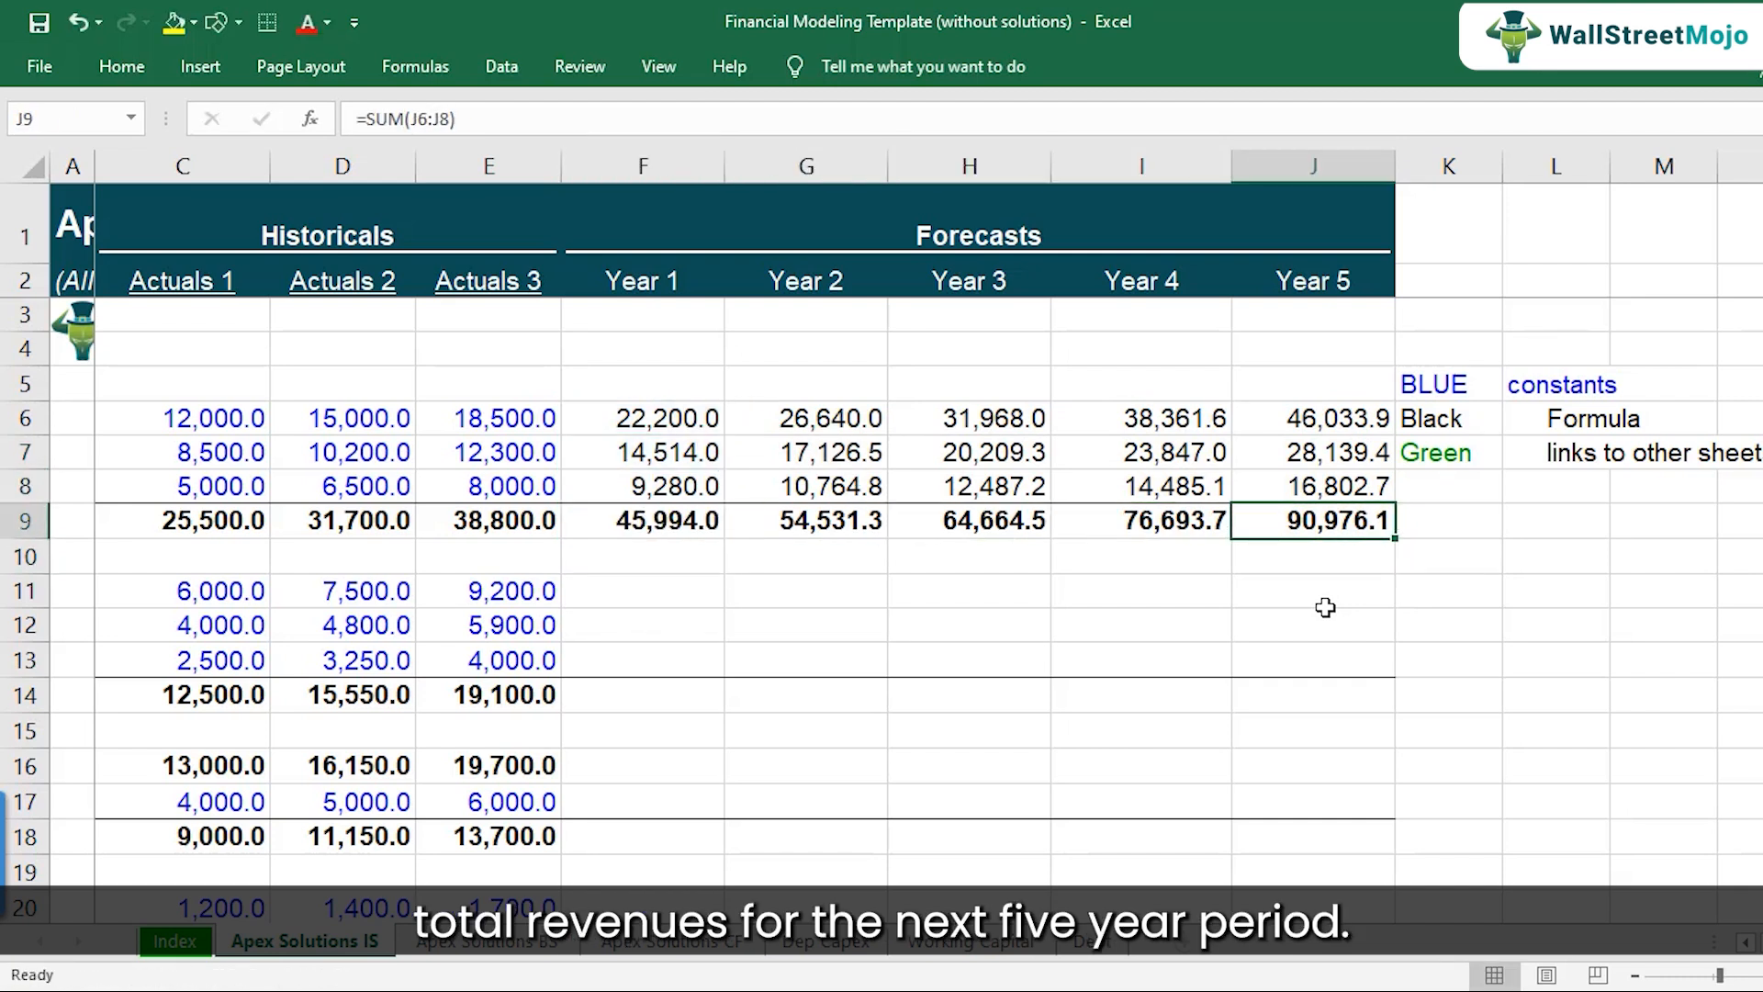
pyautogui.press('Left')
pyautogui.press('Home')
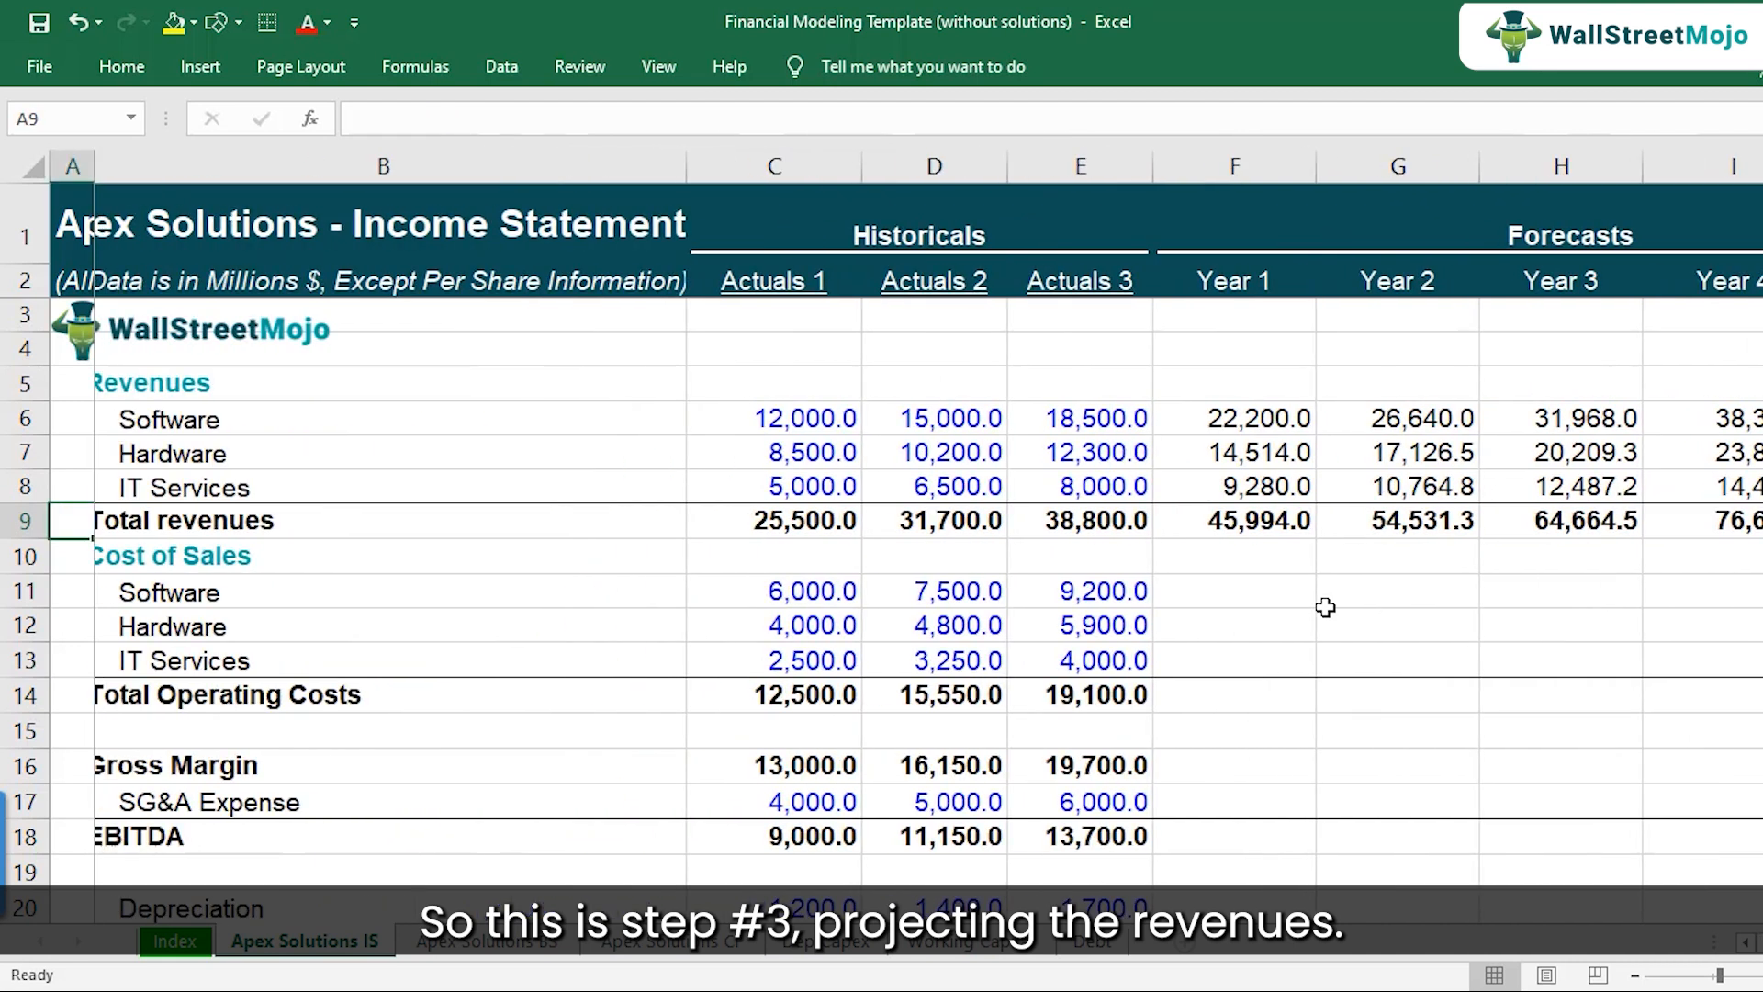
pyautogui.press('Right')
pyautogui.press('Right')
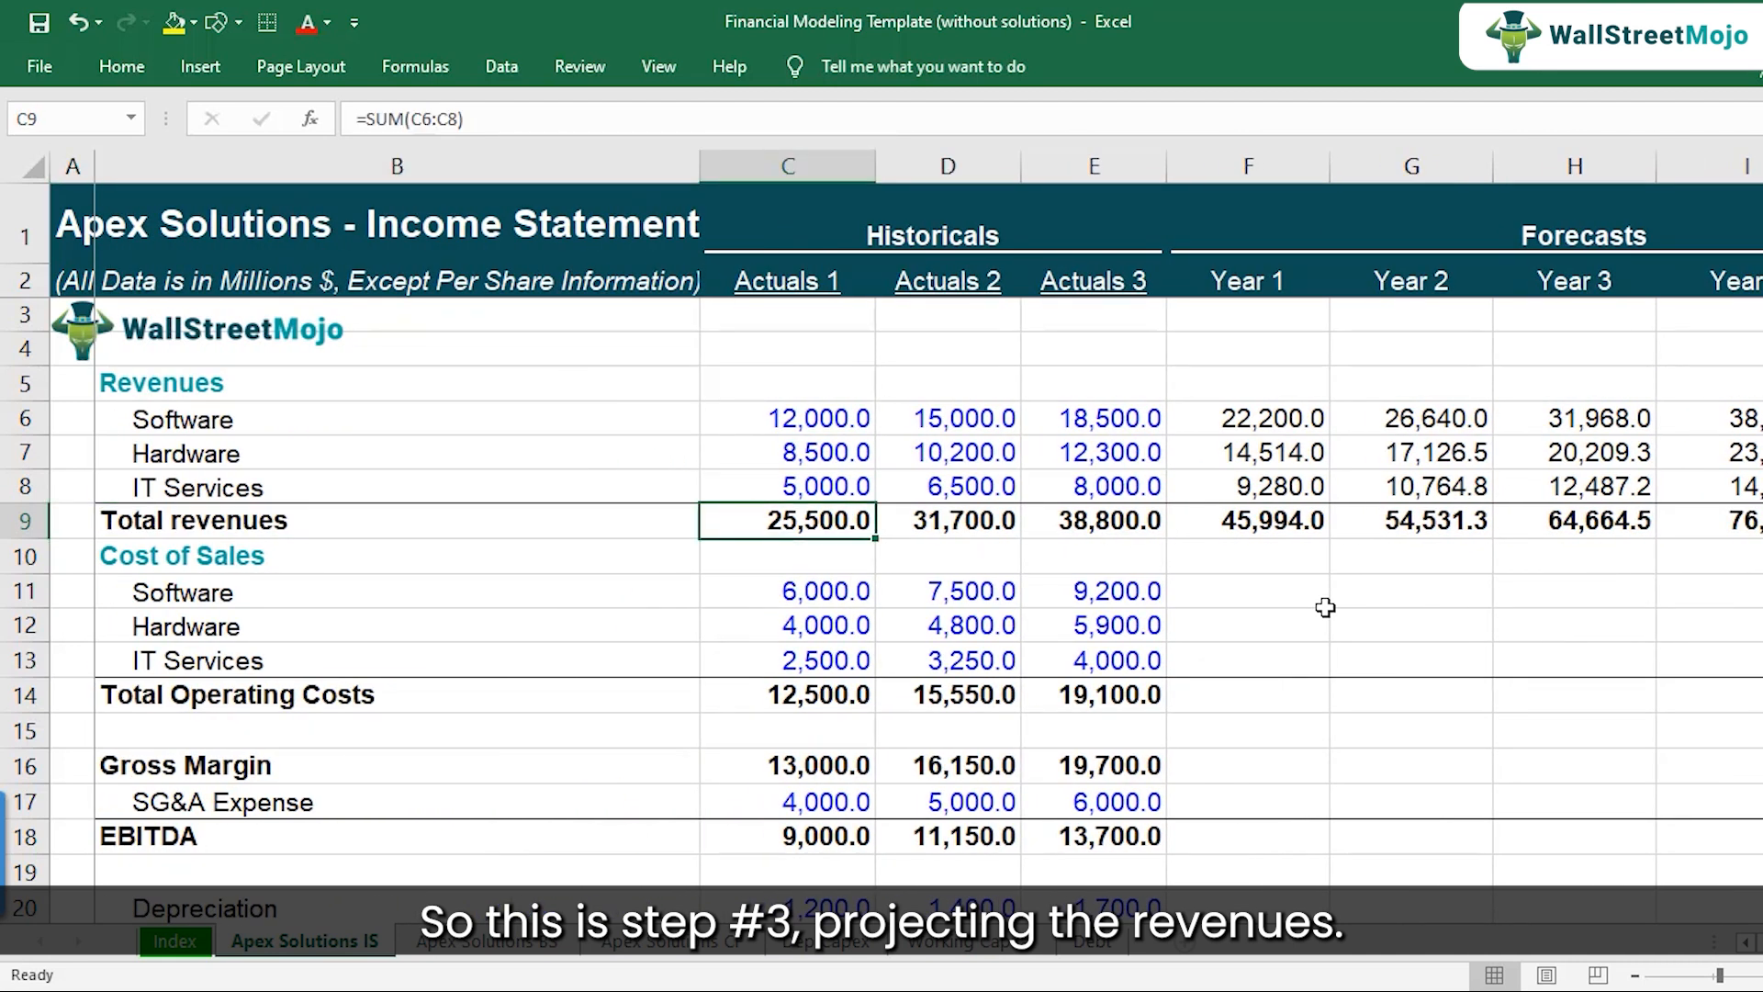